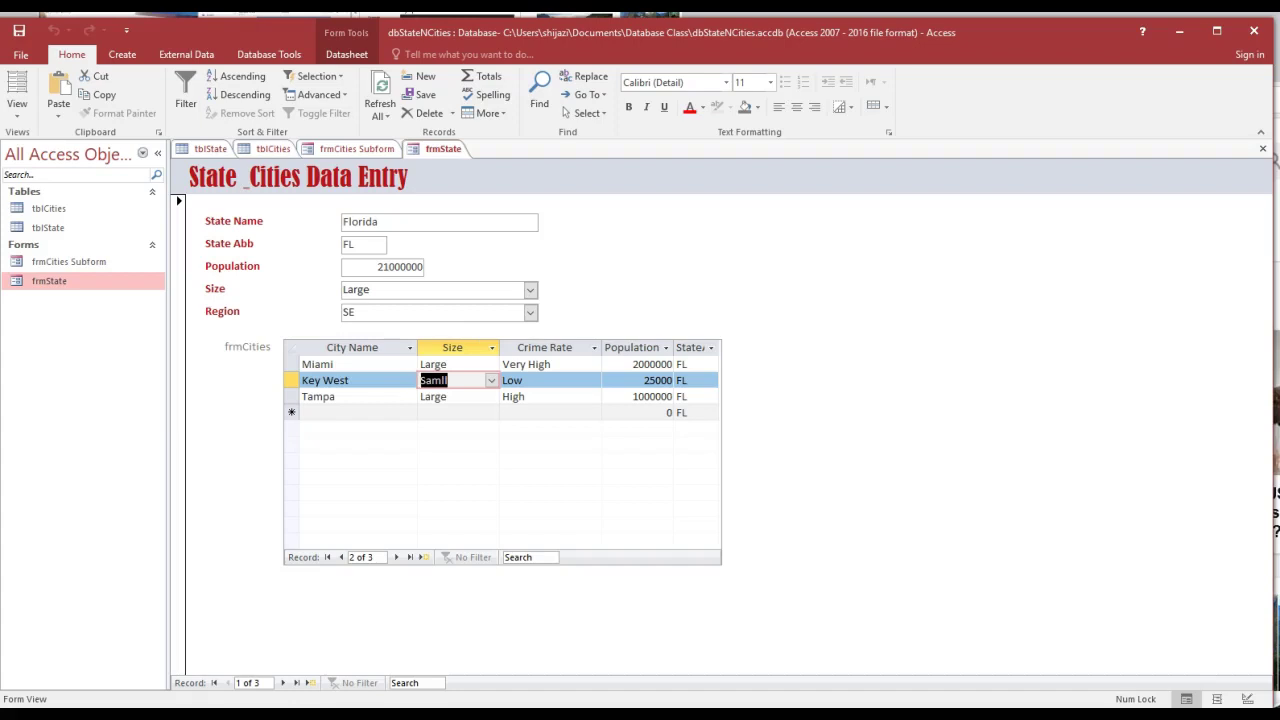
Close the frmState, frmCities Subform, tblCities and tblState tabs.
{"action": "left_click", "coordinate": [1263, 150]}
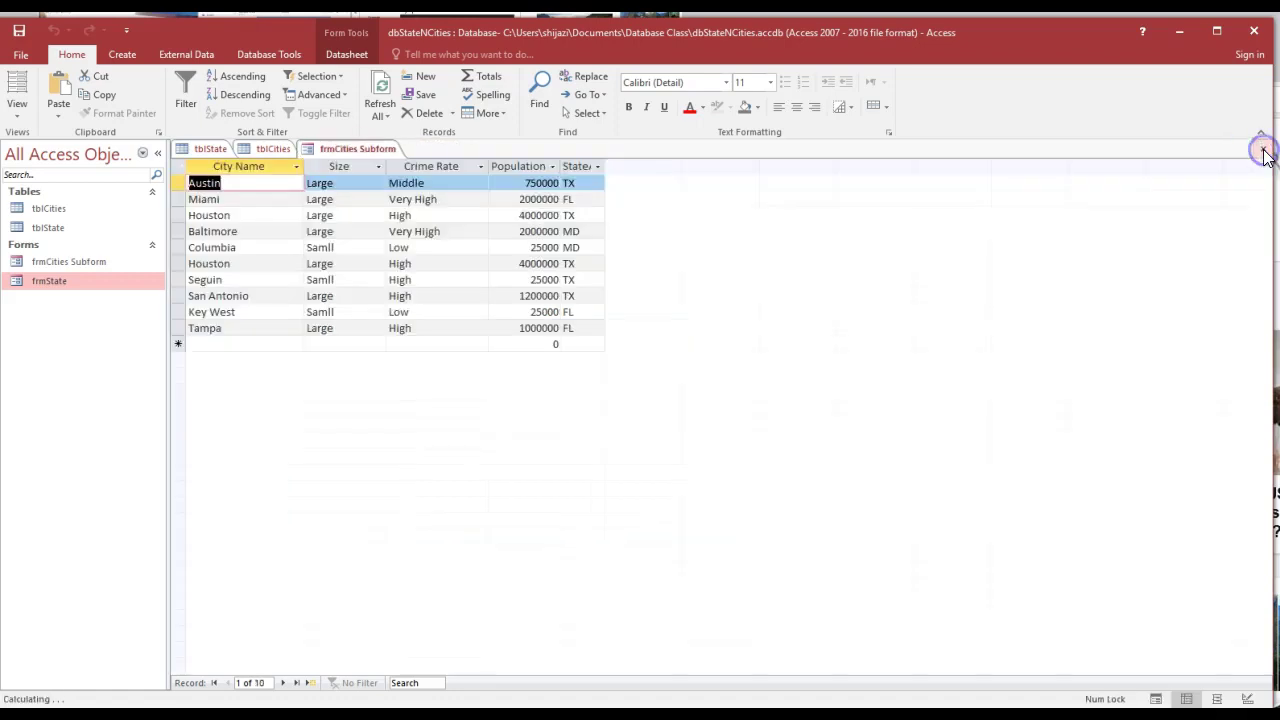
{"action": "left_click", "coordinate": [1265, 150]}
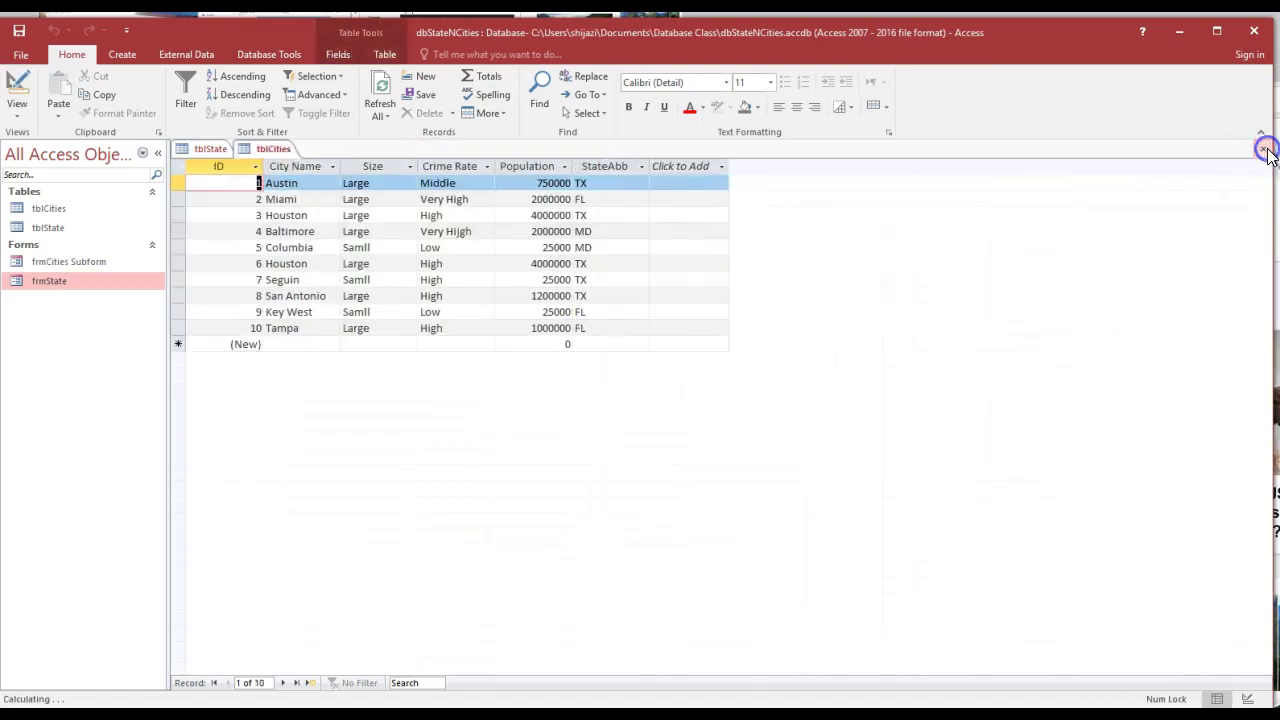
{"action": "left_click", "coordinate": [1265, 150]}
{"action": "left_click", "coordinate": [1265, 150]}
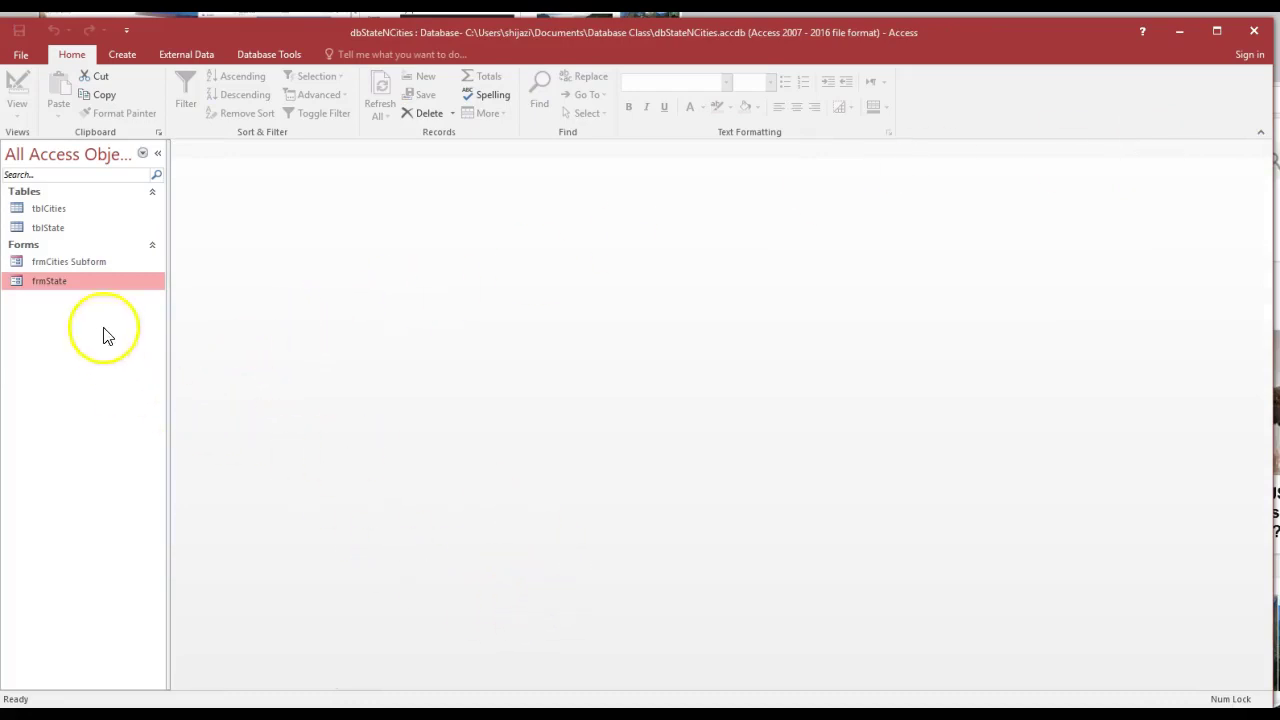
{"action": "double_click", "coordinate": [50, 228]}
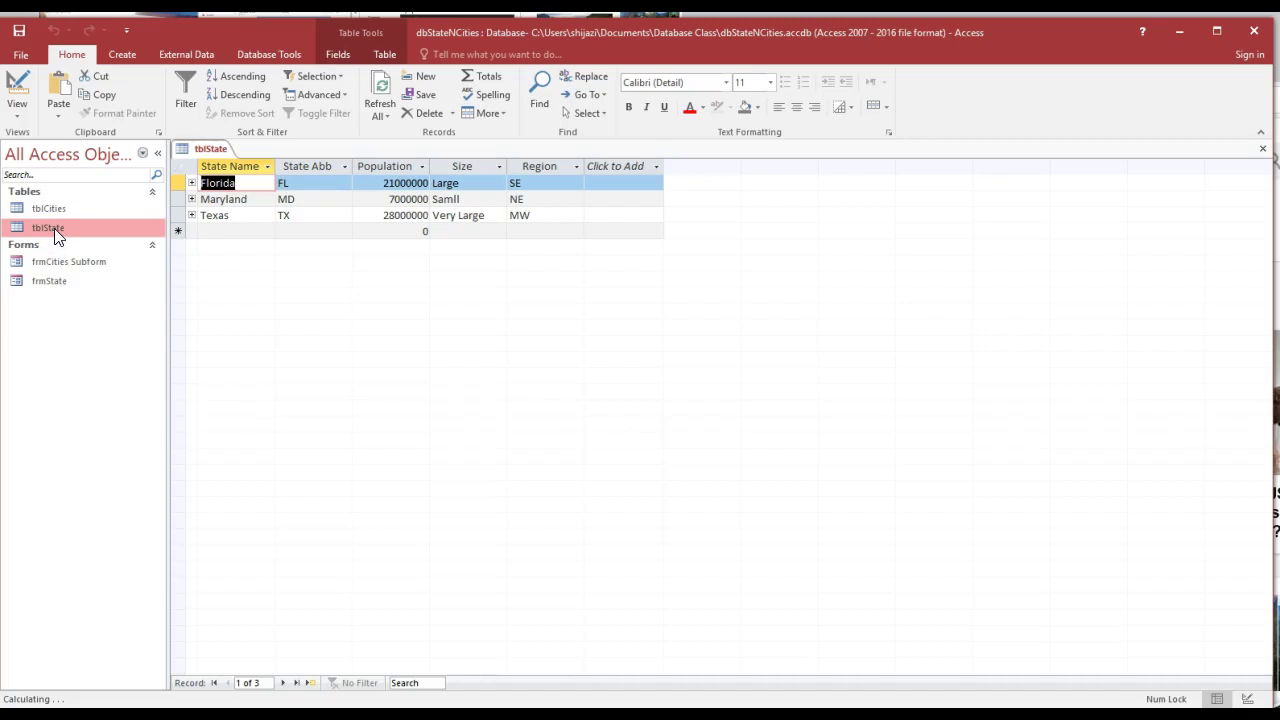
{"action": "left_click", "coordinate": [62, 240]}
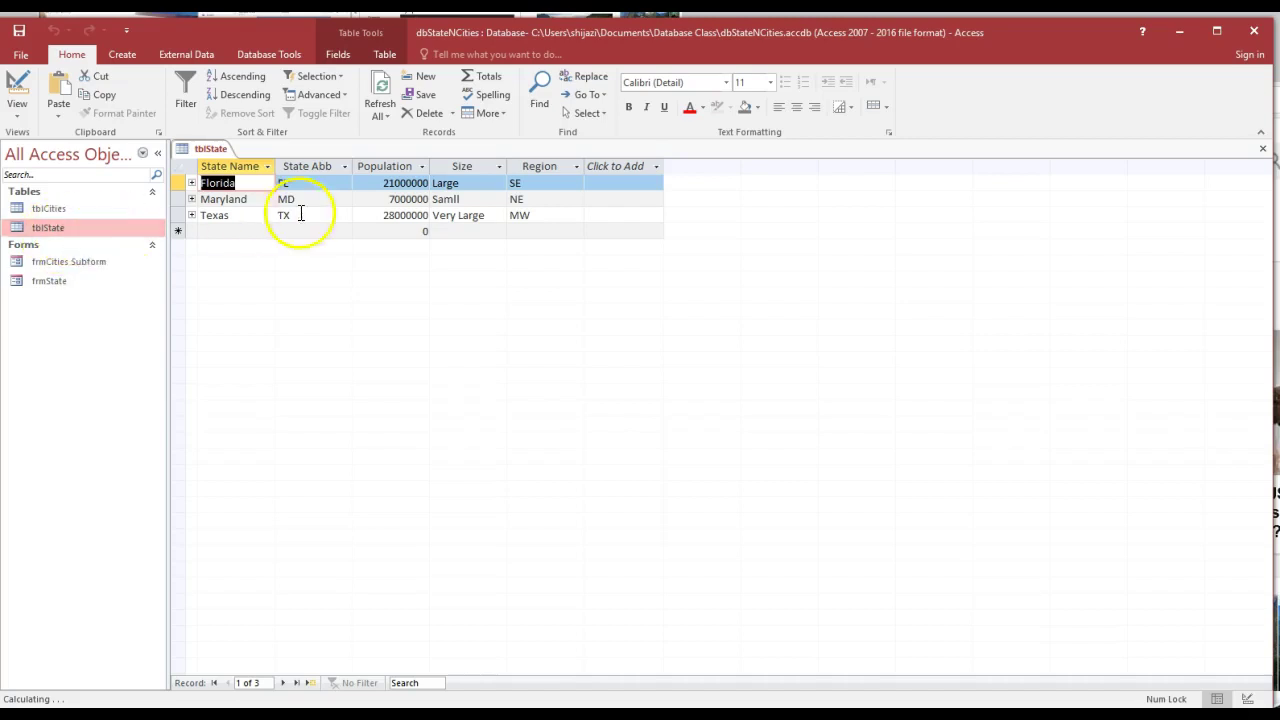
{"action": "left_click", "coordinate": [467, 200]}
{"action": "double_click", "coordinate": [467, 200]}
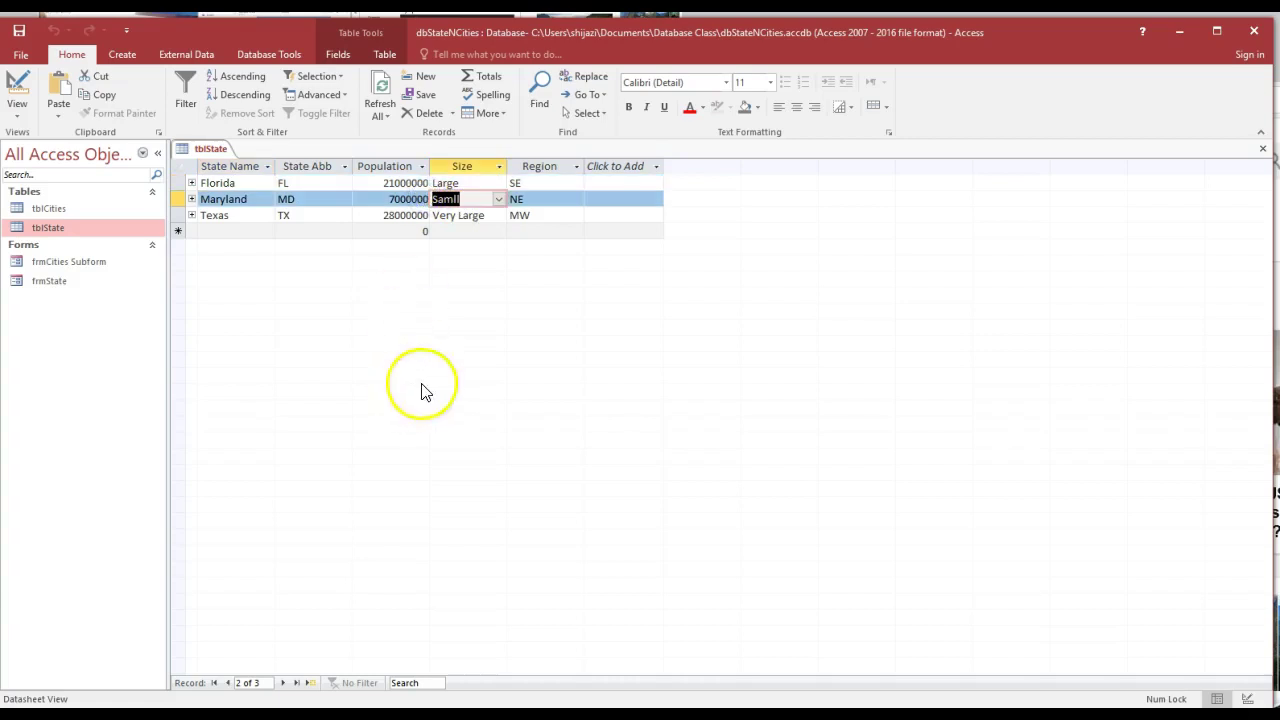
{"action": "double_click", "coordinate": [470, 200]}
{"action": "double_click", "coordinate": [56, 206]}
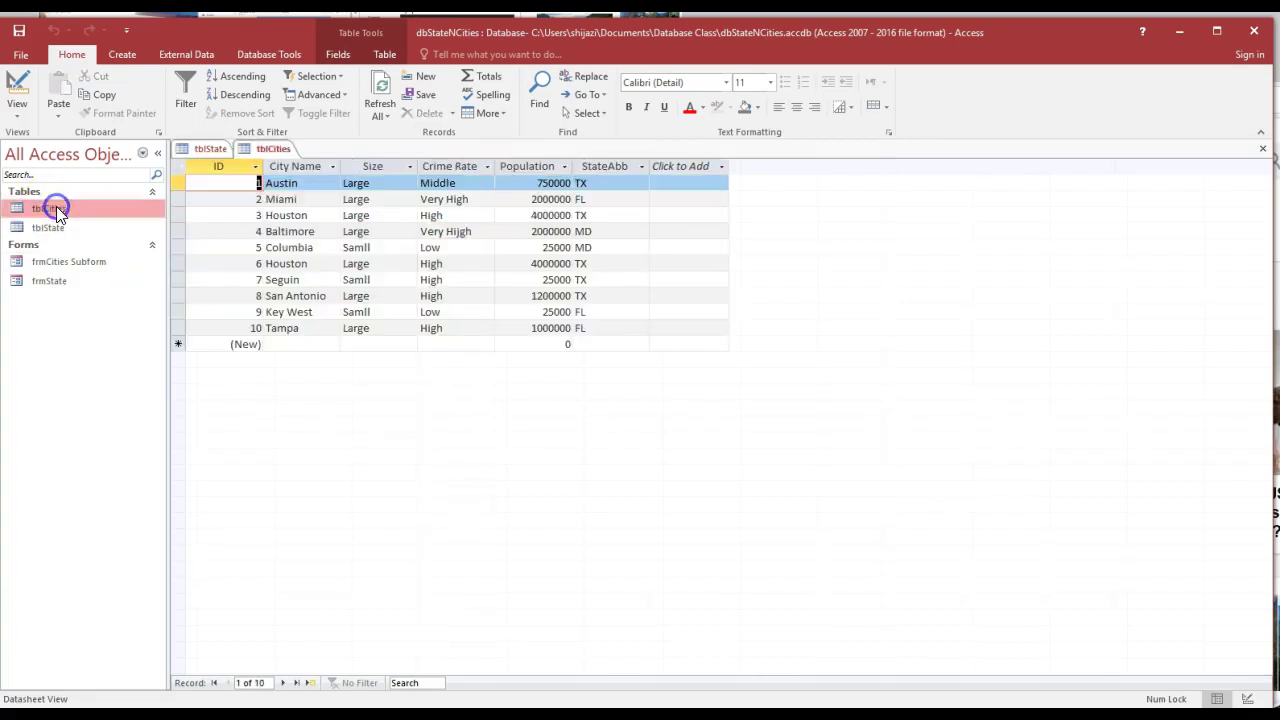
{"action": "left_click", "coordinate": [391, 251]}
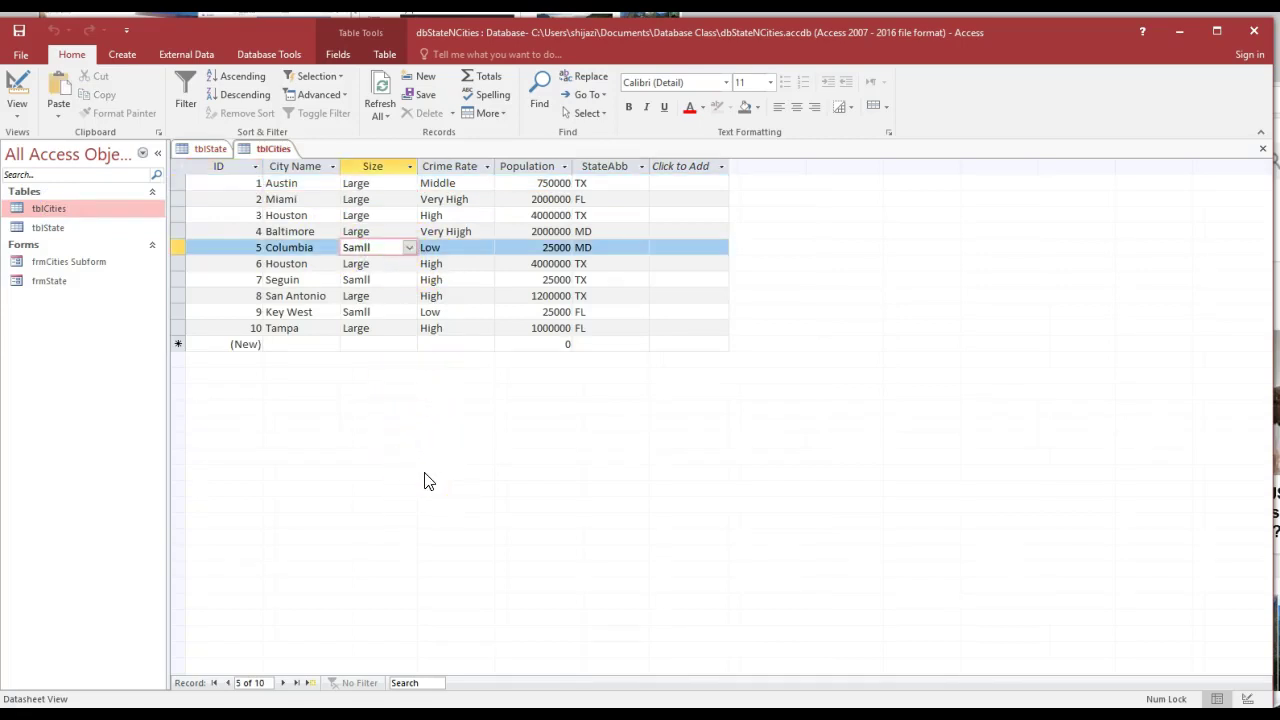
{"action": "left_click", "coordinate": [386, 477]}
{"action": "left_click", "coordinate": [1262, 149]}
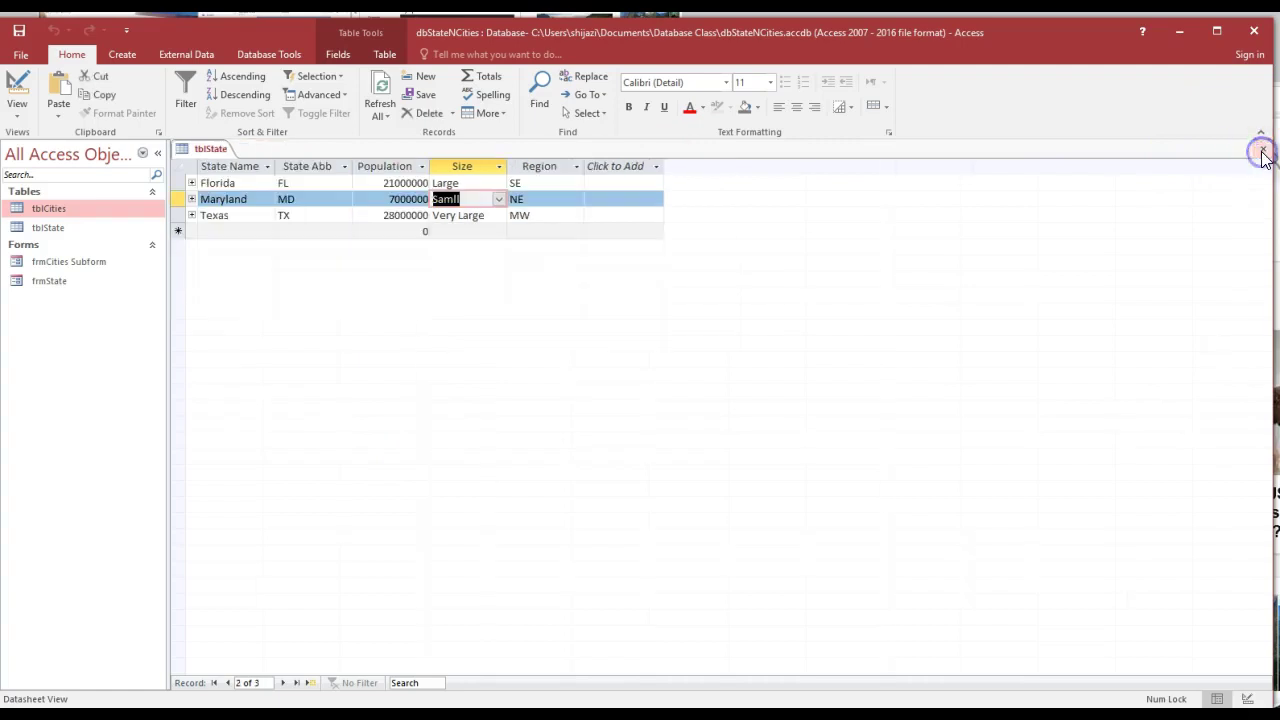
{"action": "left_click", "coordinate": [1262, 150]}
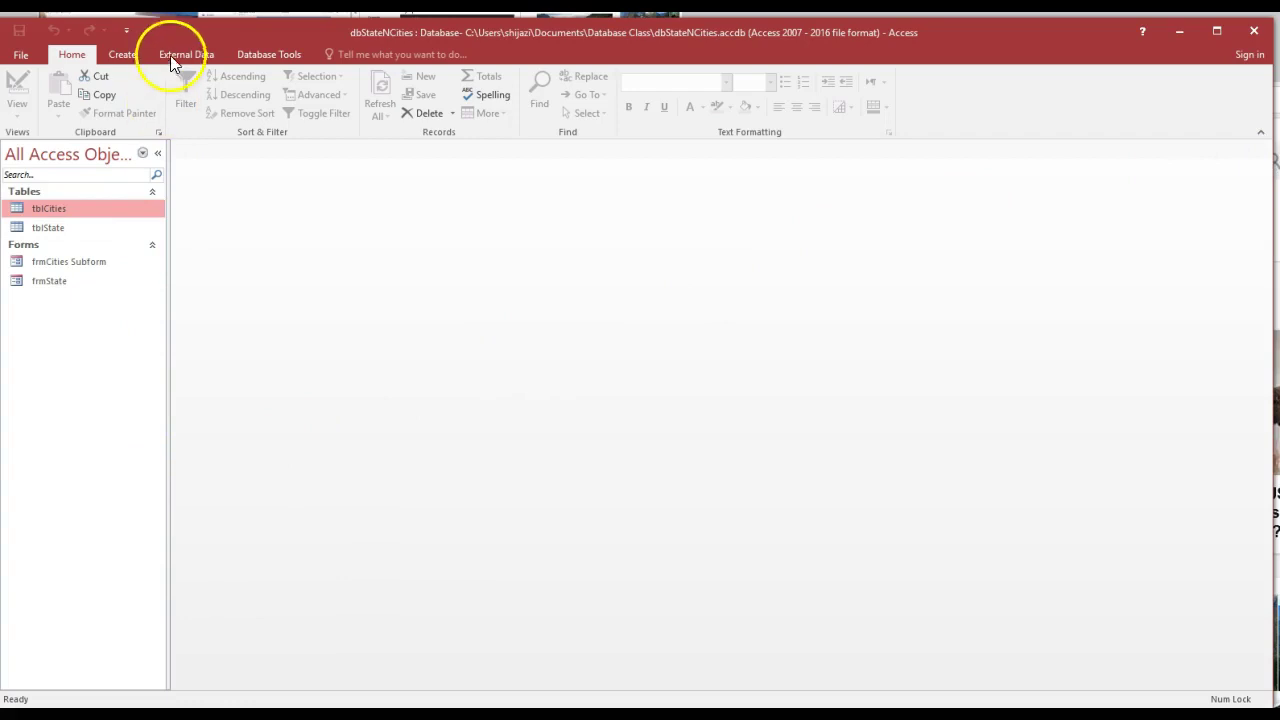
Start a new query design with tblCities and tblState added.
{"action": "left_click", "coordinate": [128, 57]}
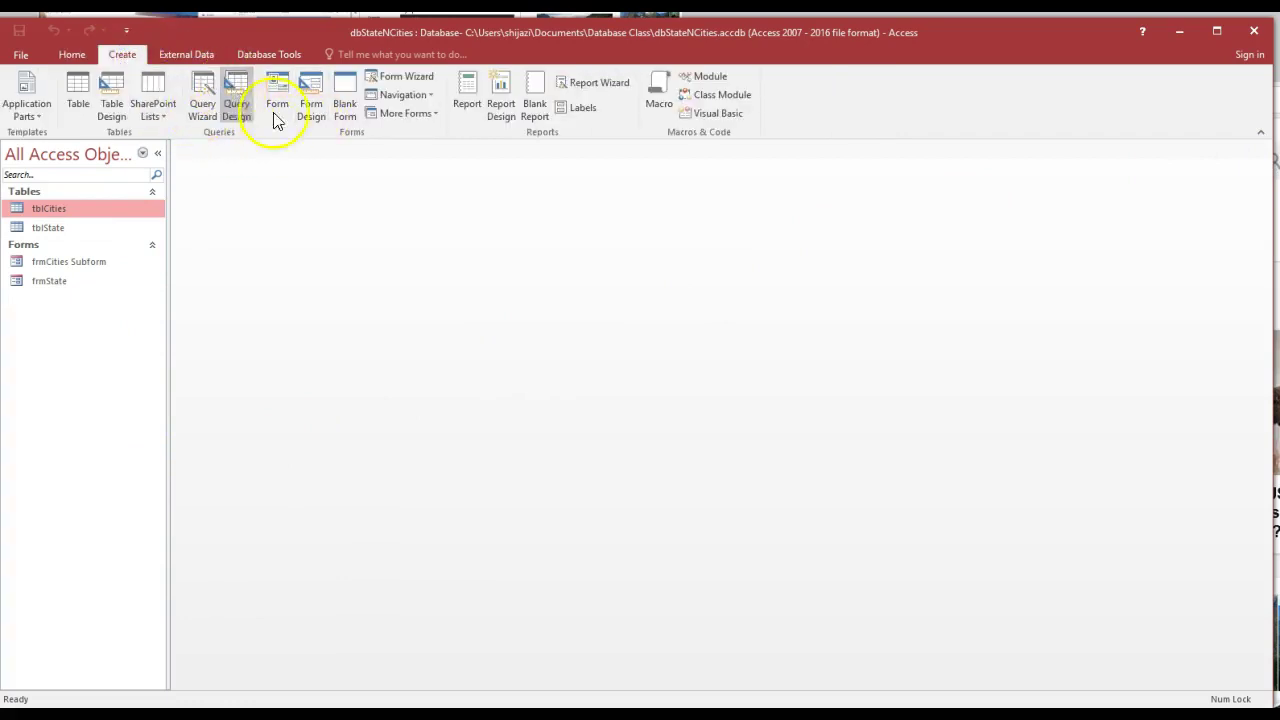
{"action": "left_click", "coordinate": [239, 100]}
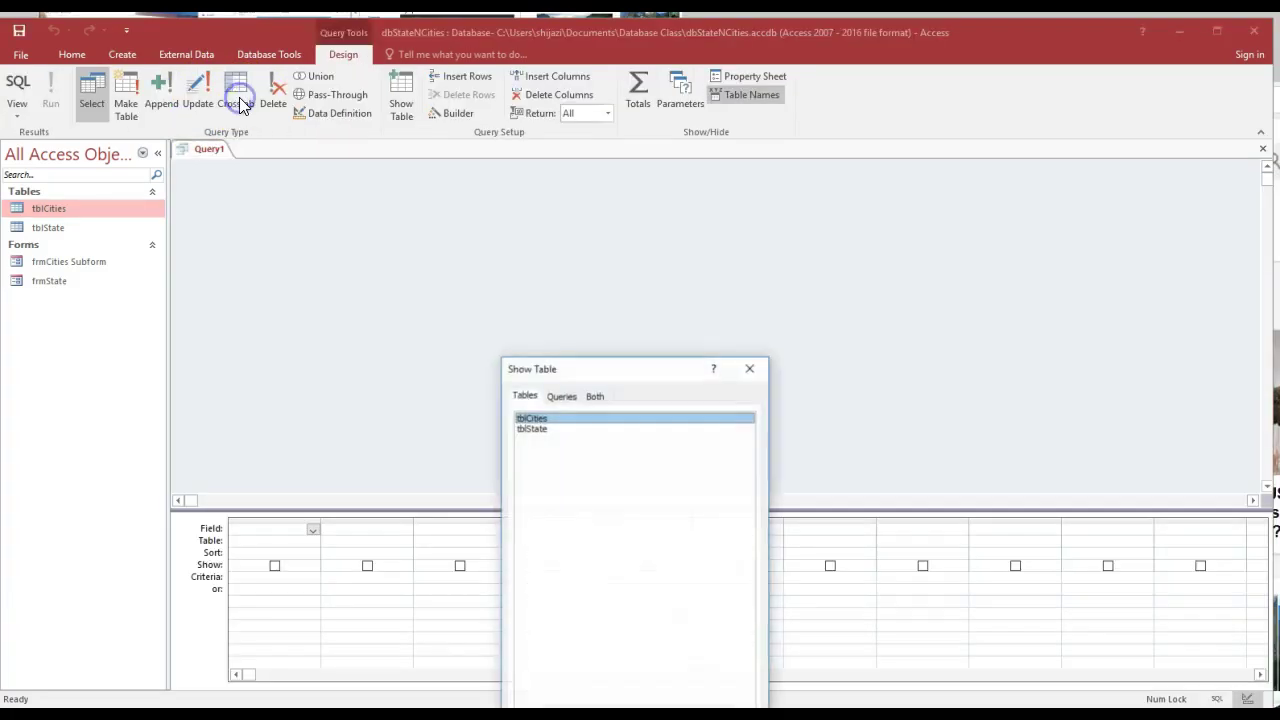
{"action": "left_click_drag", "start_coordinate": [562, 380], "coordinate": [534, 245]}
{"action": "double_click", "coordinate": [512, 284]}
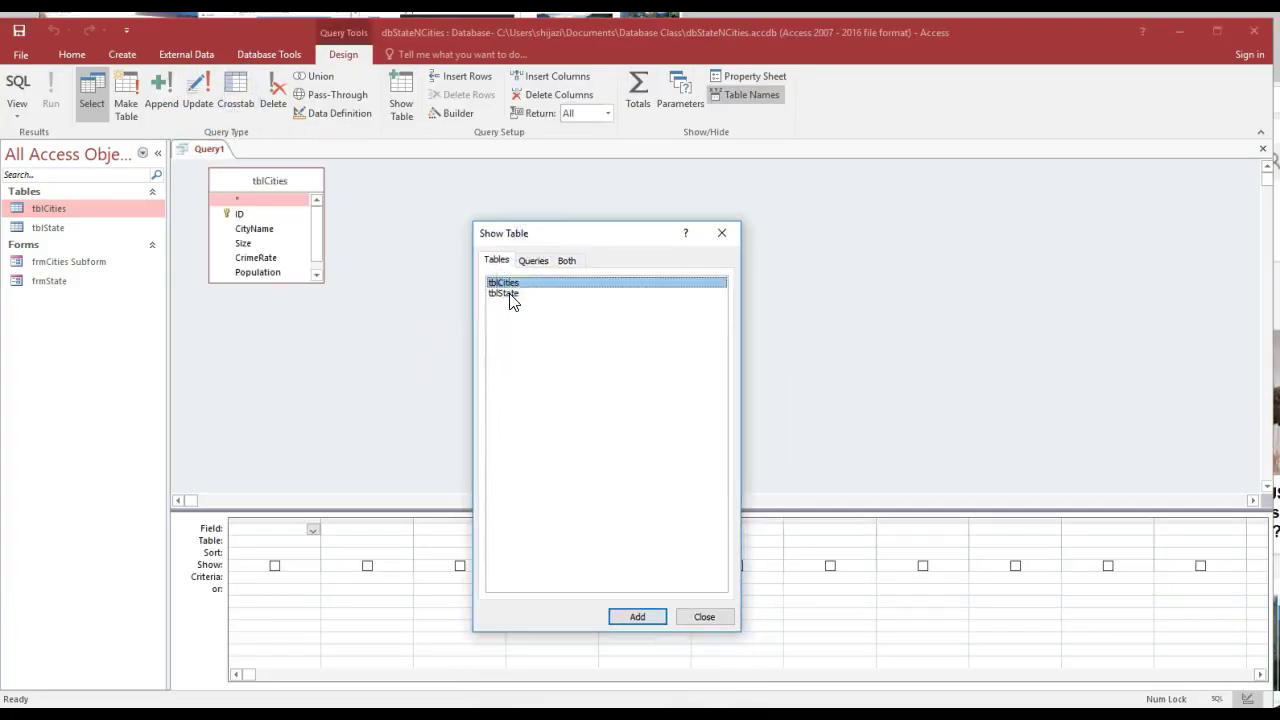
{"action": "double_click", "coordinate": [505, 293]}
{"action": "left_click", "coordinate": [445, 187]}
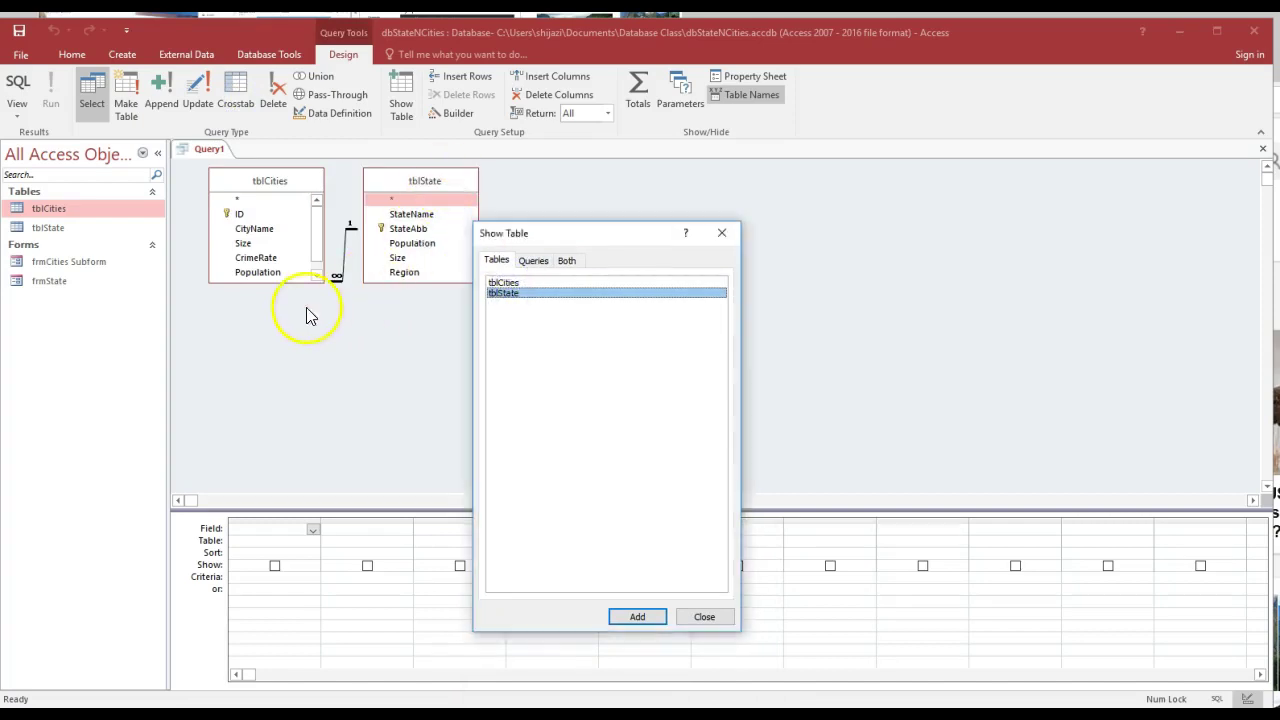
{"action": "left_click", "coordinate": [697, 615]}
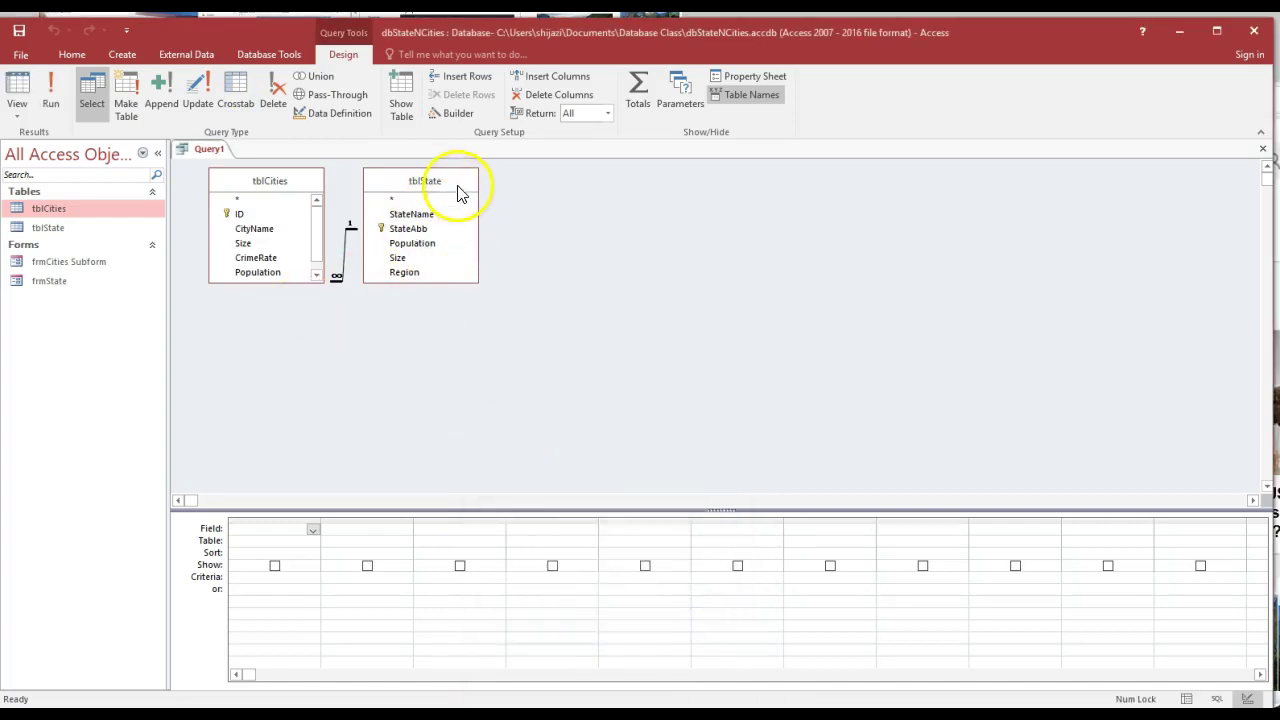
Arrange the two field lists and add each table's Size field to the grid.
{"action": "left_click_drag", "start_coordinate": [457, 190], "coordinate": [231, 312]}
{"action": "left_click_drag", "start_coordinate": [298, 190], "coordinate": [622, 235]}
{"action": "left_click_drag", "start_coordinate": [234, 297], "coordinate": [305, 180]}
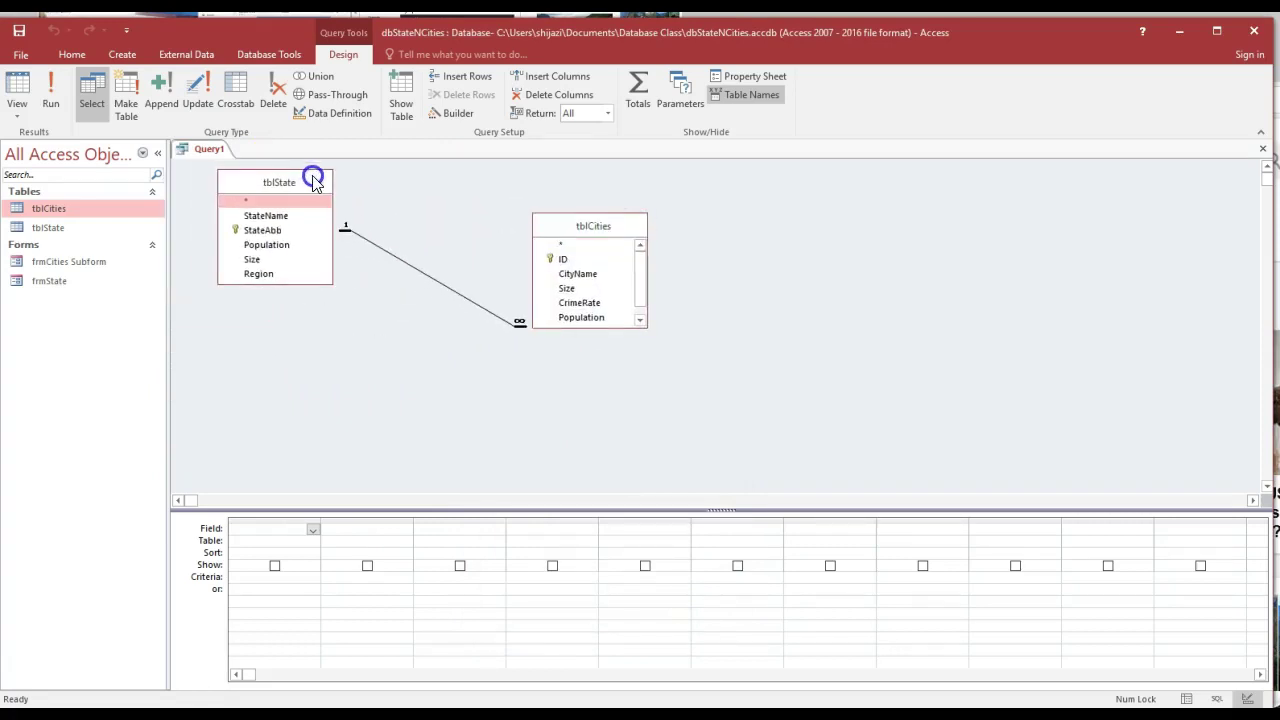
{"action": "left_click_drag", "start_coordinate": [558, 228], "coordinate": [405, 207]}
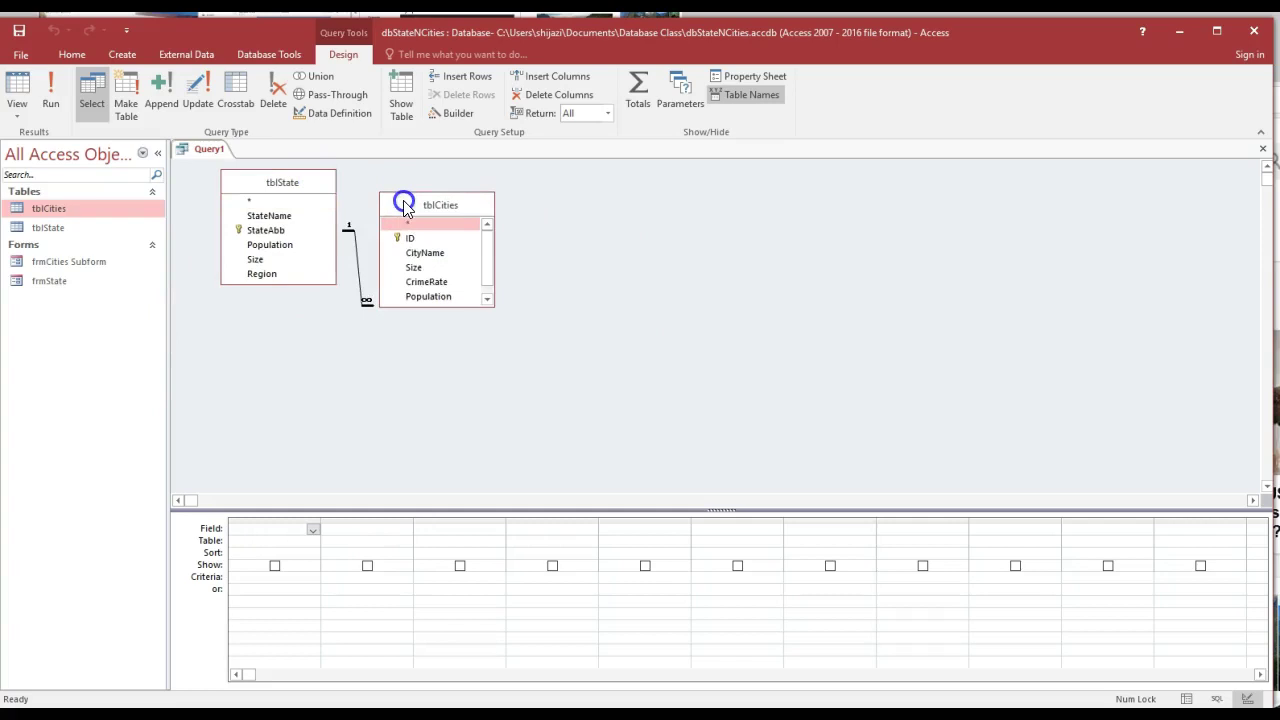
{"action": "left_click", "coordinate": [254, 259]}
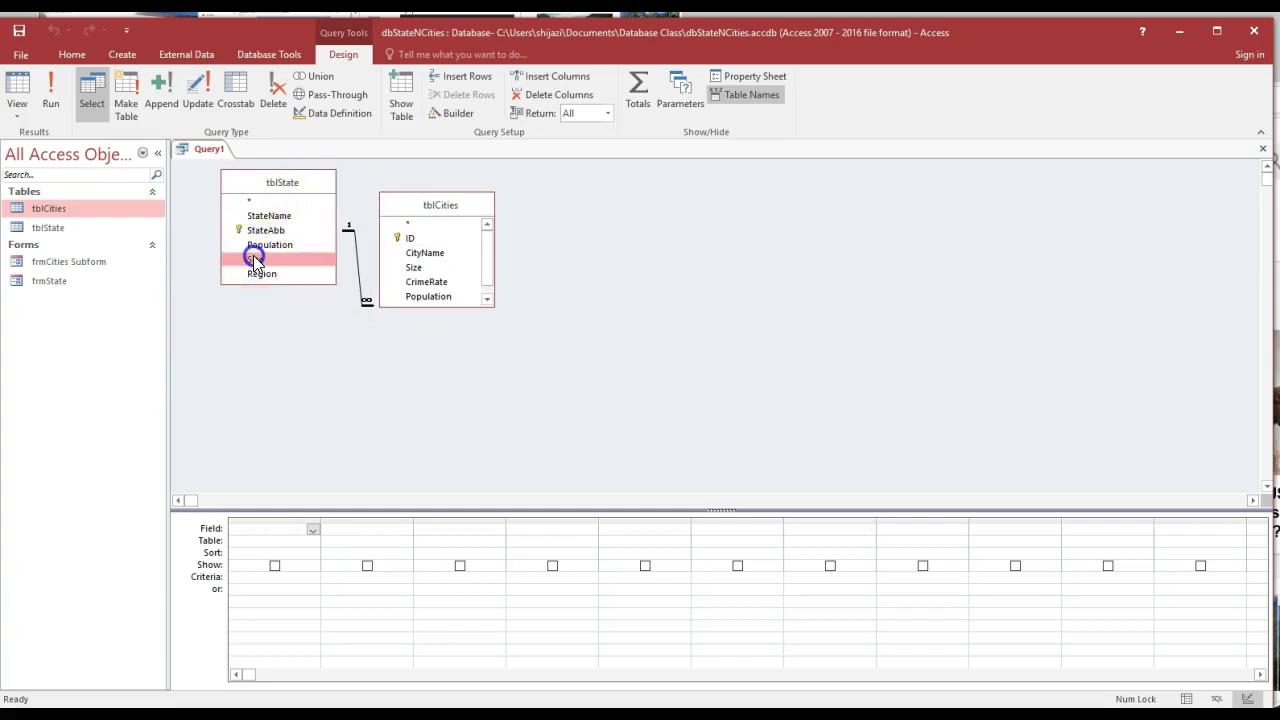
{"action": "left_click", "coordinate": [258, 261]}
{"action": "double_click", "coordinate": [258, 261]}
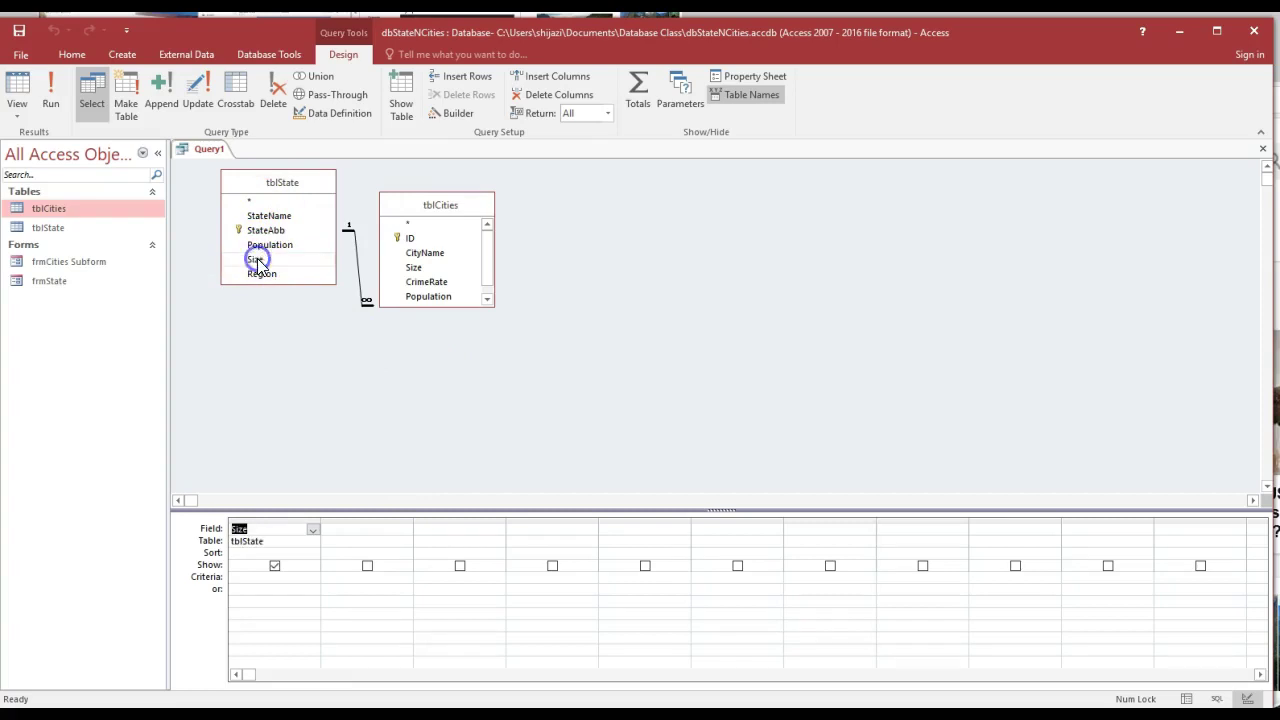
{"action": "left_click", "coordinate": [428, 270]}
{"action": "double_click", "coordinate": [428, 270]}
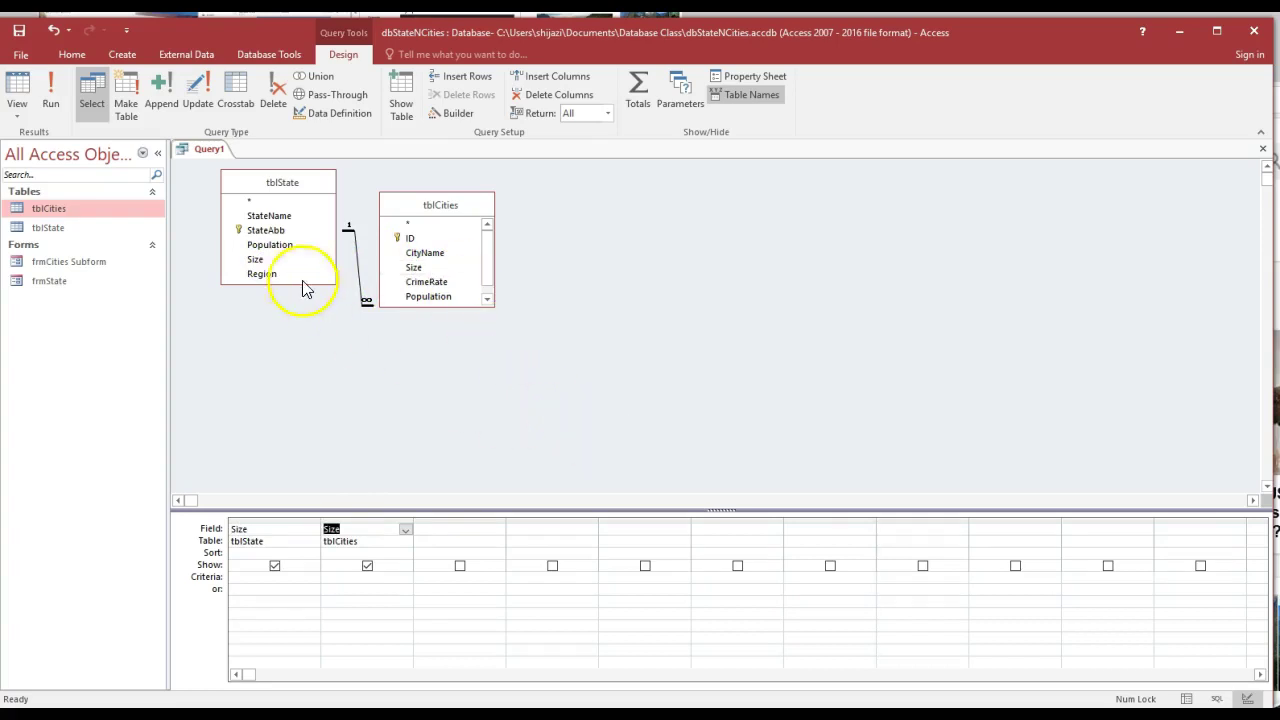
Make it an update query with both Size fields updating to "Small".
{"action": "left_click", "coordinate": [197, 112]}
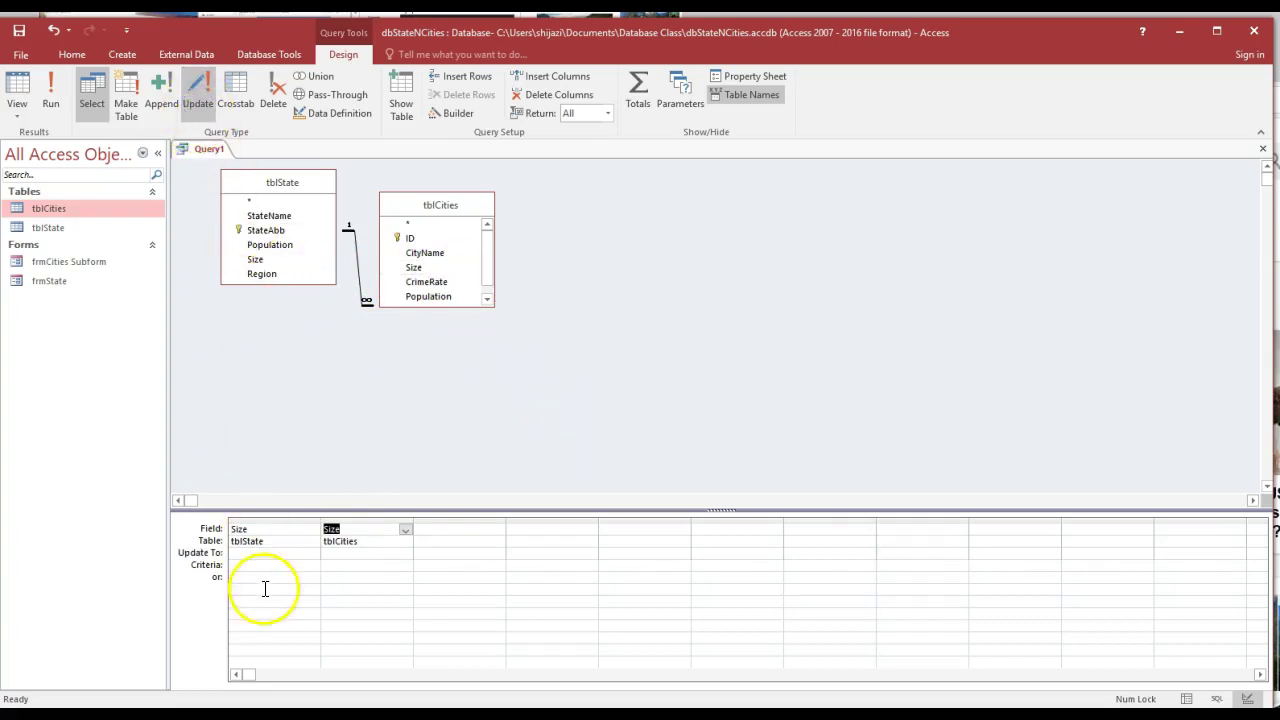
{"action": "left_click", "coordinate": [281, 553]}
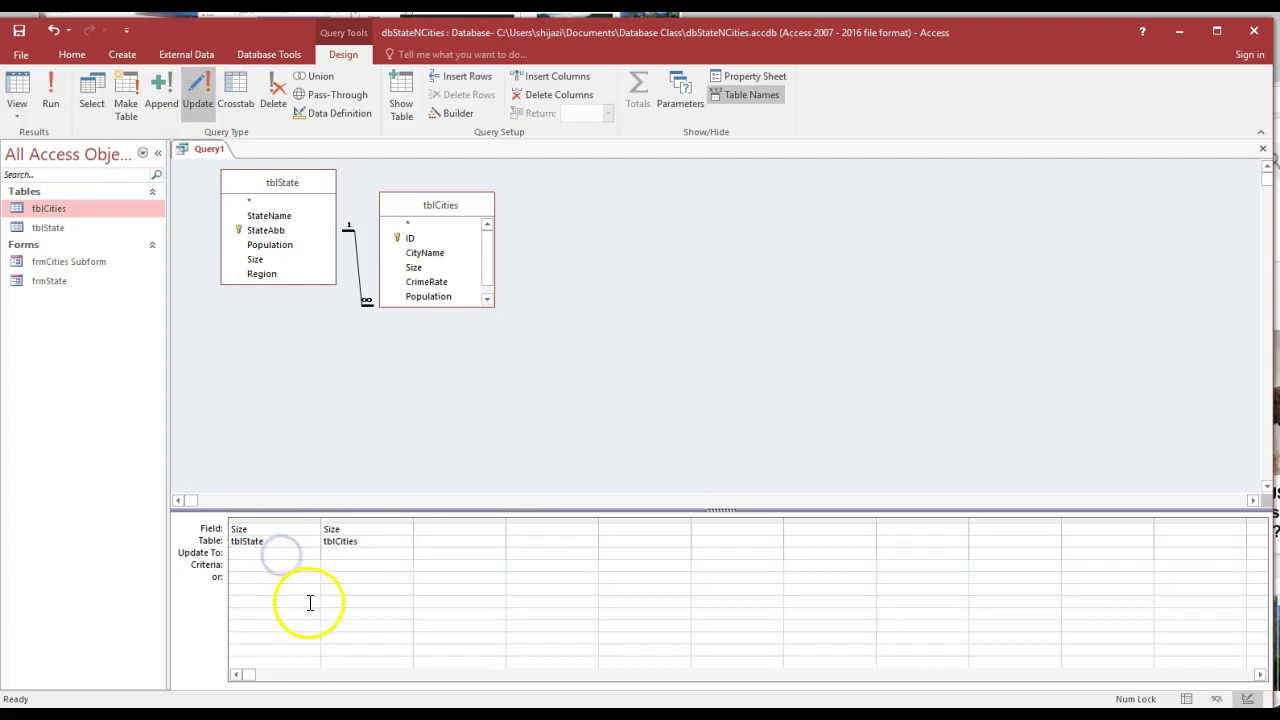
{"action": "left_click", "coordinate": [262, 566]}
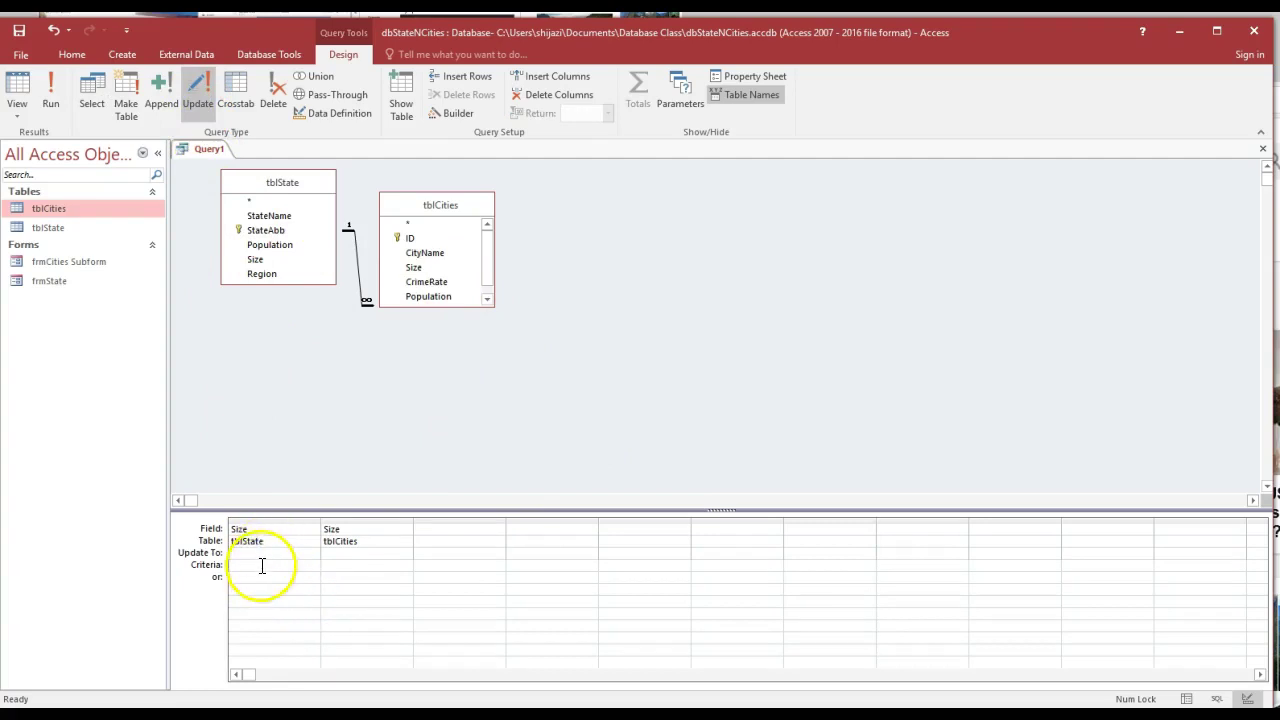
{"action": "type", "text": "small\""}
{"action": "left_click", "coordinate": [272, 553]}
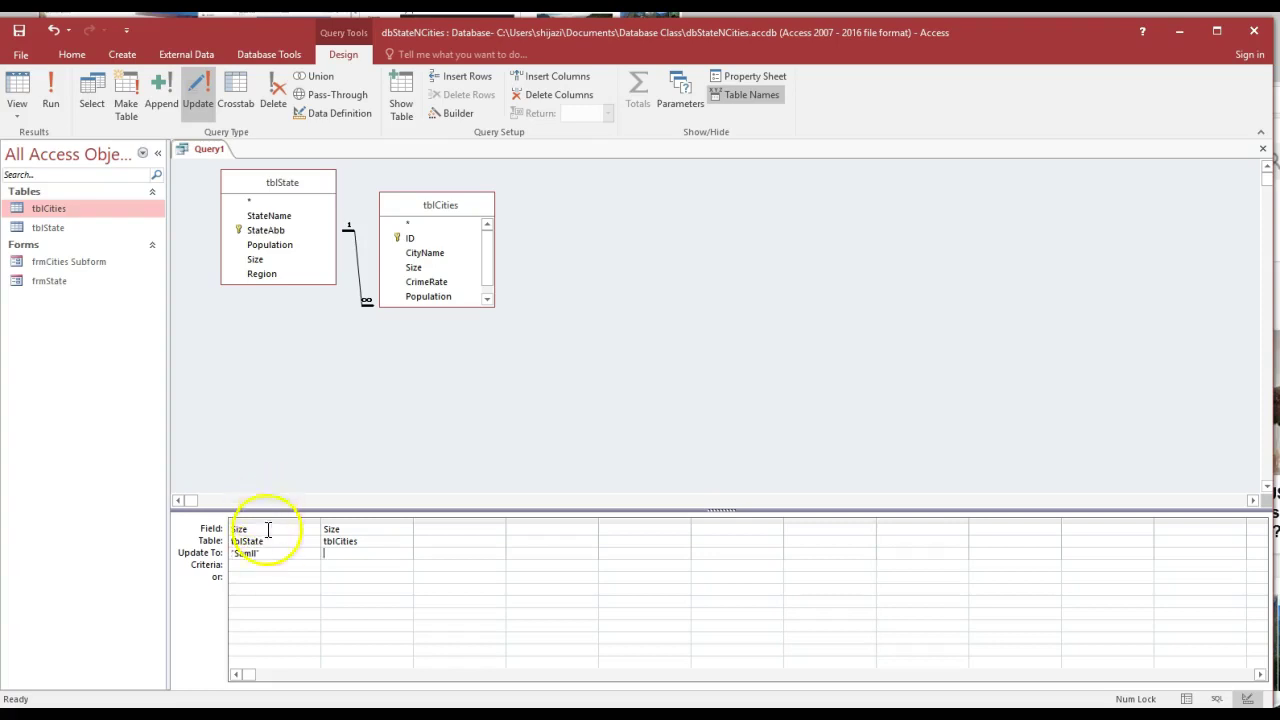
{"action": "key", "text": "BackSpace"}
{"action": "type", "text": "Small"}
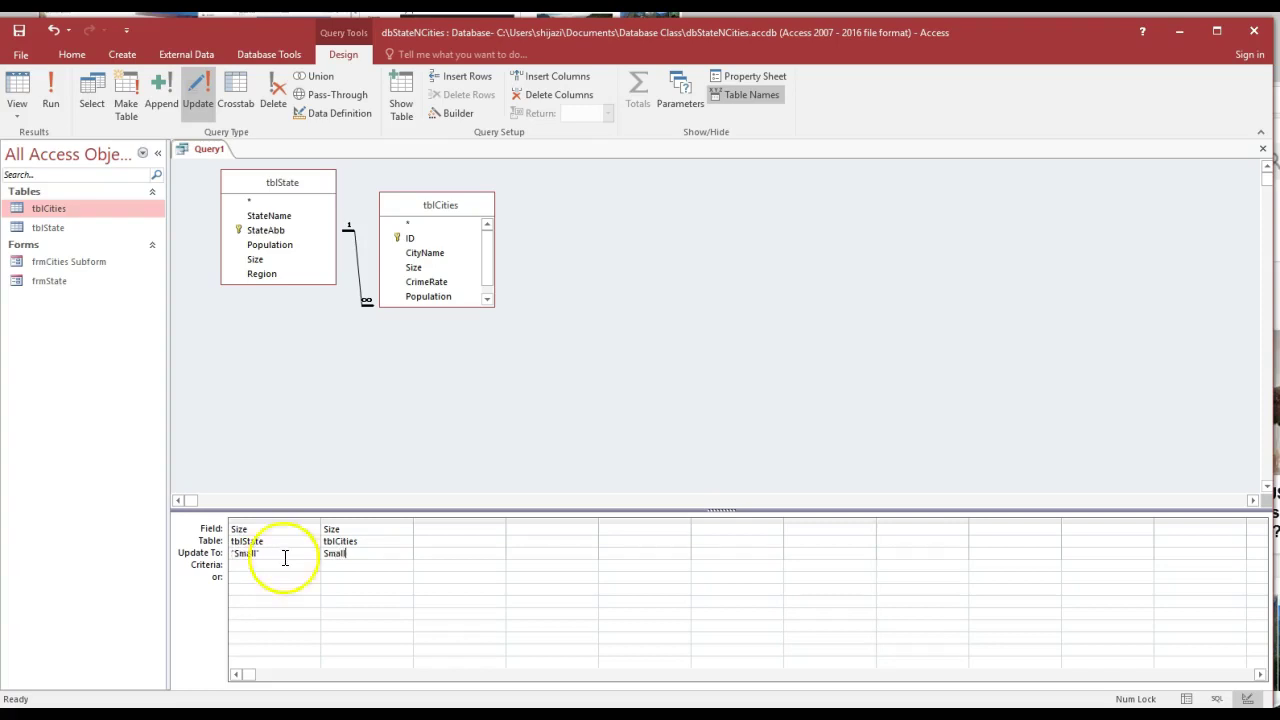
{"action": "left_click", "coordinate": [283, 564]}
Set criteria "samll" on both Size fields and run the update, confirming 1 row.
{"action": "type", "text": "s"}
{"action": "type", "text": "S"}
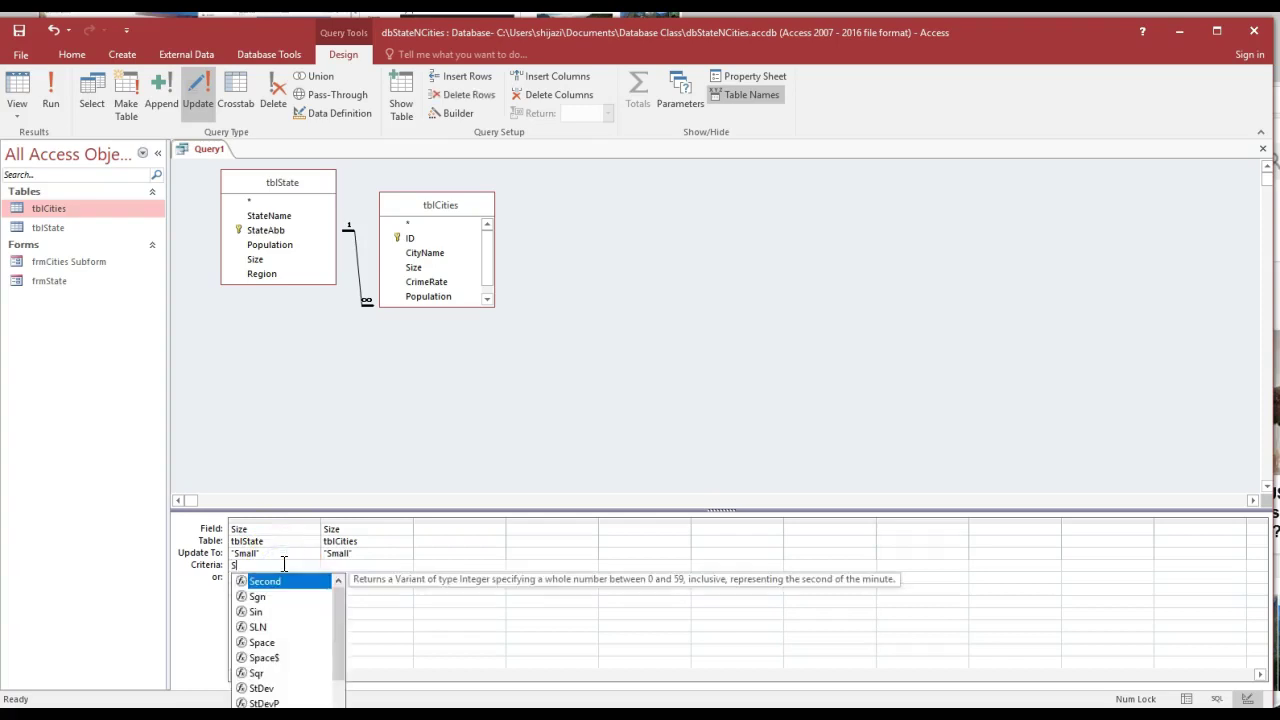
{"action": "type", "text": "amll"}
{"action": "key", "text": "Return"}
{"action": "key", "text": "Return"}
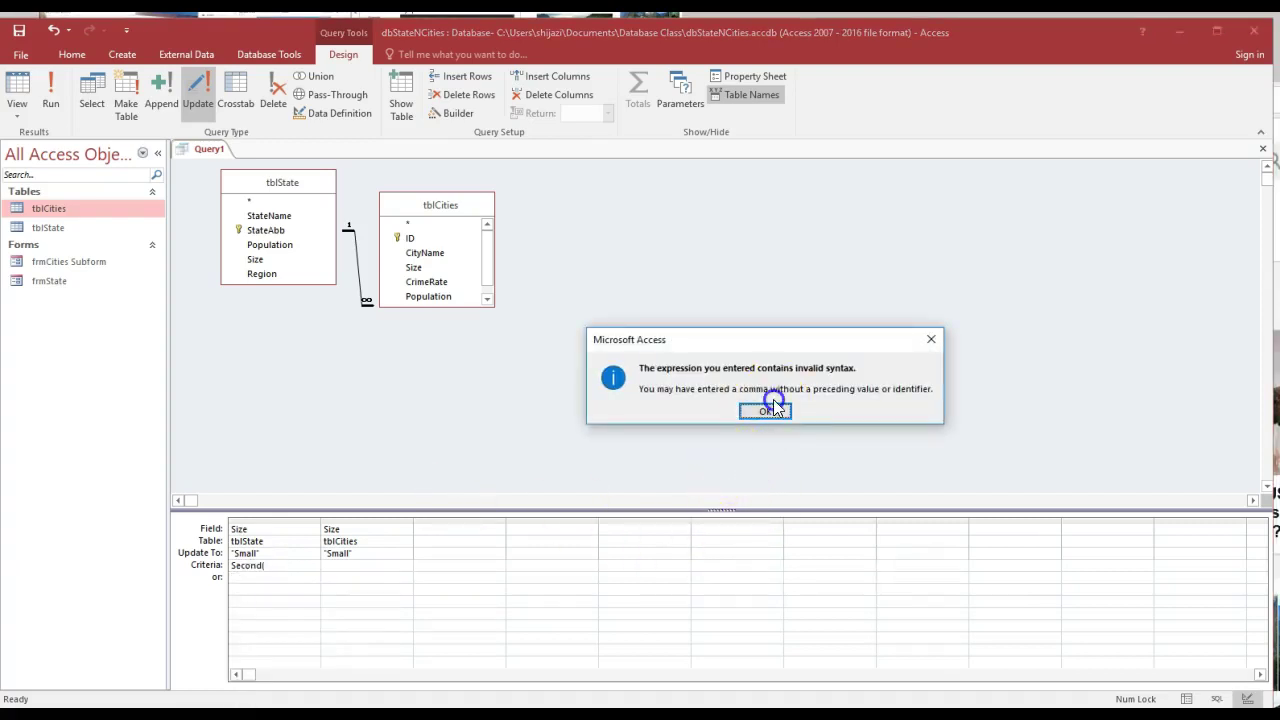
{"action": "left_click", "coordinate": [774, 408]}
{"action": "left_click", "coordinate": [284, 562]}
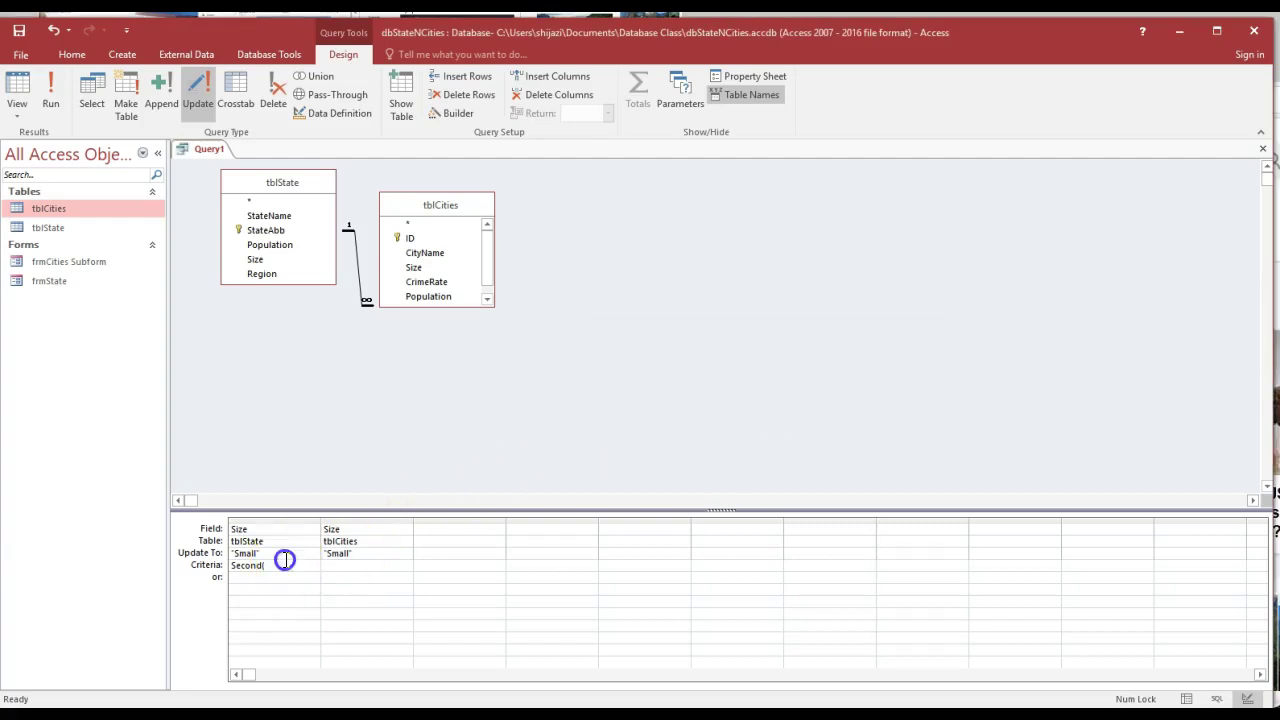
{"action": "key", "text": "BackSpace"}
{"action": "key", "text": "BackSpace"}
{"action": "key", "text": "BackSpace"}
{"action": "key", "text": "BackSpace"}
{"action": "key", "text": "BackSpace"}
{"action": "key", "text": "BackSpace"}
{"action": "key", "text": "BackSpace"}
{"action": "type", "text": "="}
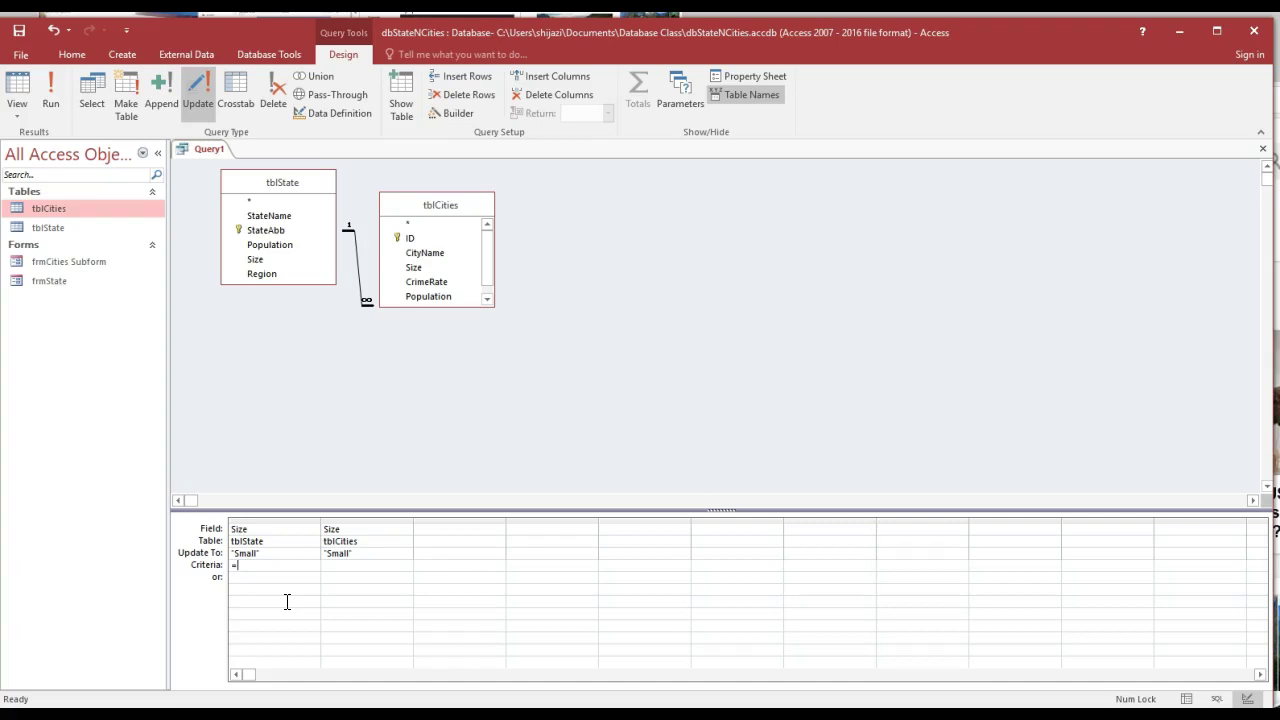
{"action": "type", "text": "ma"}
{"action": "key", "text": "BackSpace"}
{"action": "key", "text": "BackSpace"}
{"action": "key", "text": "BackSpace"}
{"action": "type", "text": "sam"}
{"action": "key", "text": "Tab"}
{"action": "type", "text": "samll"}
{"action": "key", "text": "Tab"}
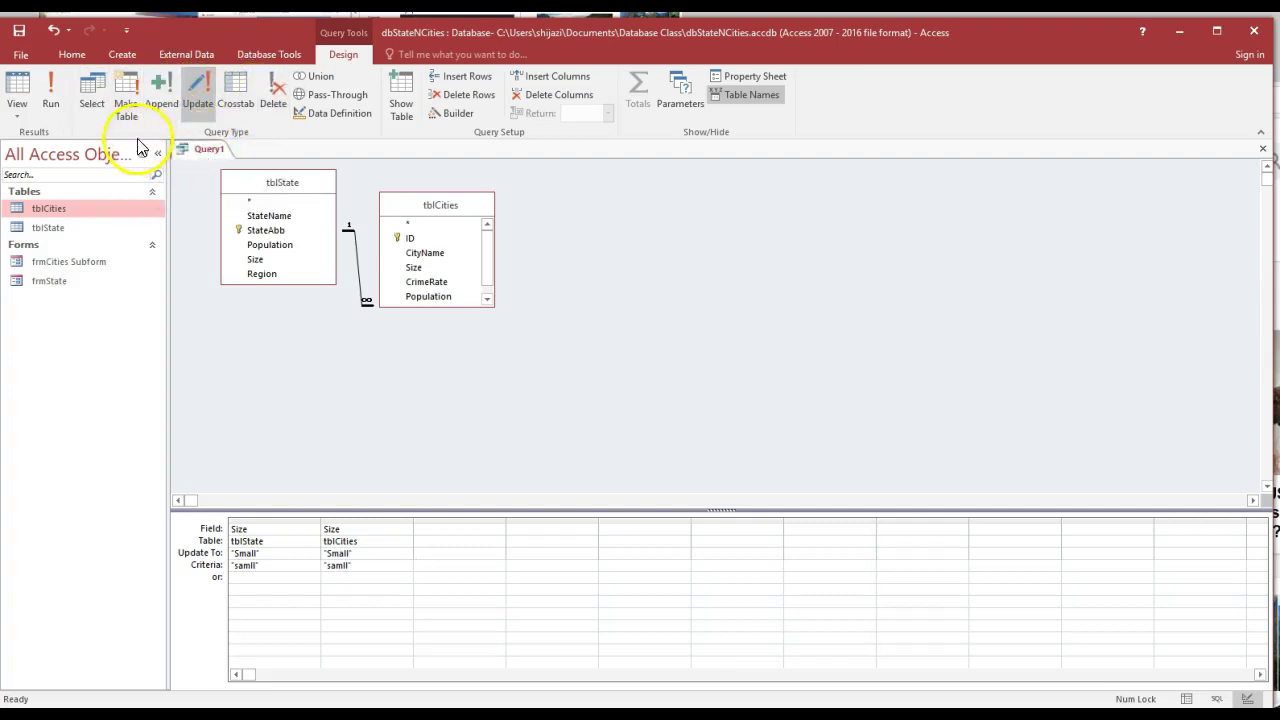
{"action": "left_click", "coordinate": [52, 97]}
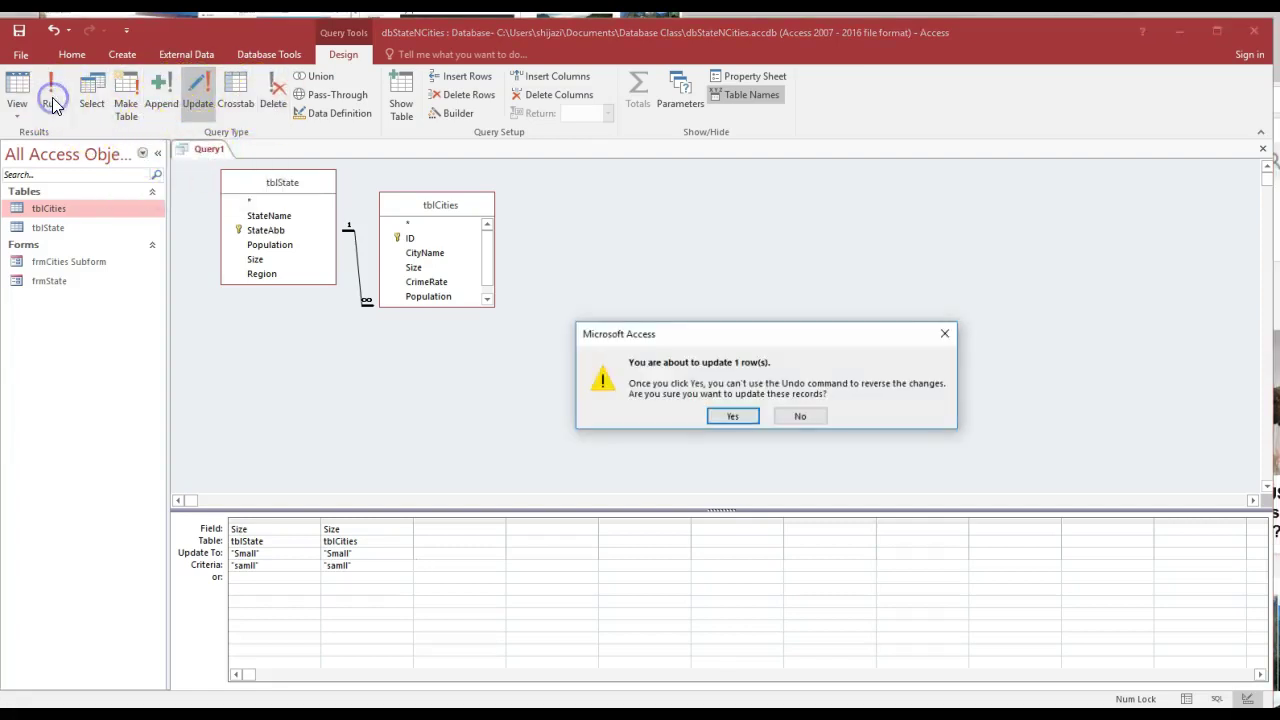
{"action": "left_click", "coordinate": [745, 420]}
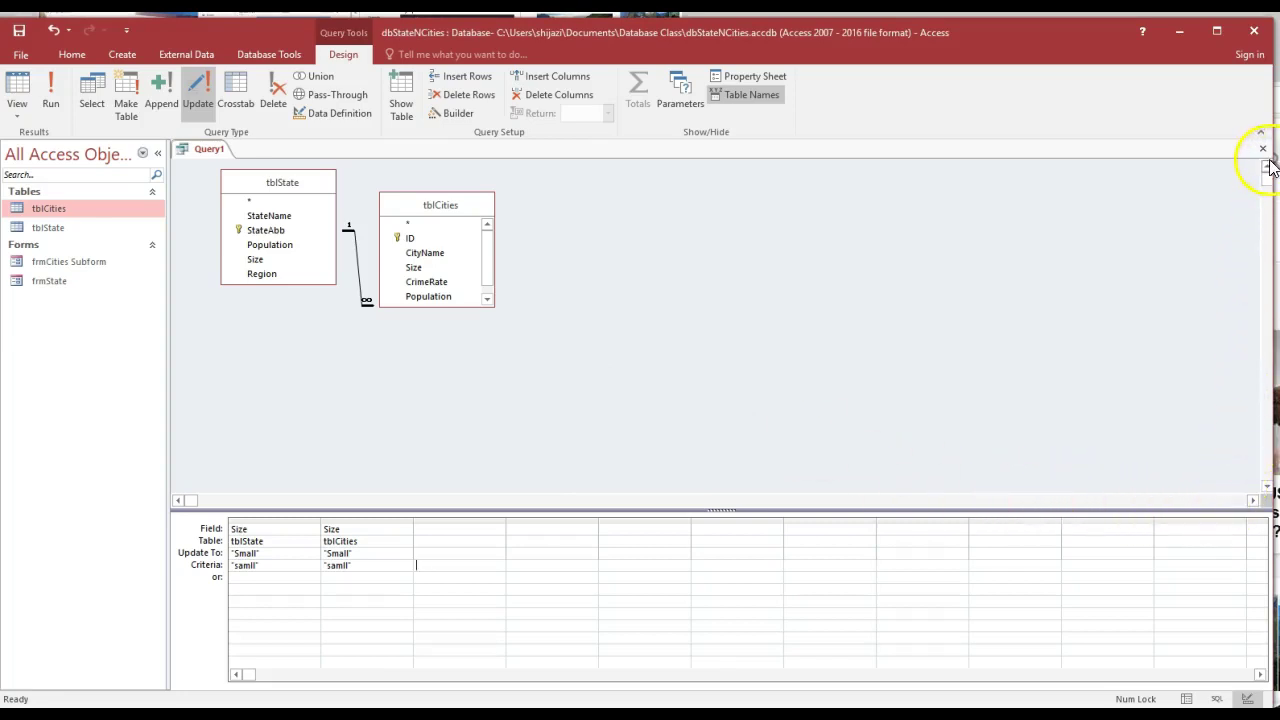
Save the update query as qryUpdateSamltoSmall using Save Object As.
{"action": "left_click", "coordinate": [39, 59]}
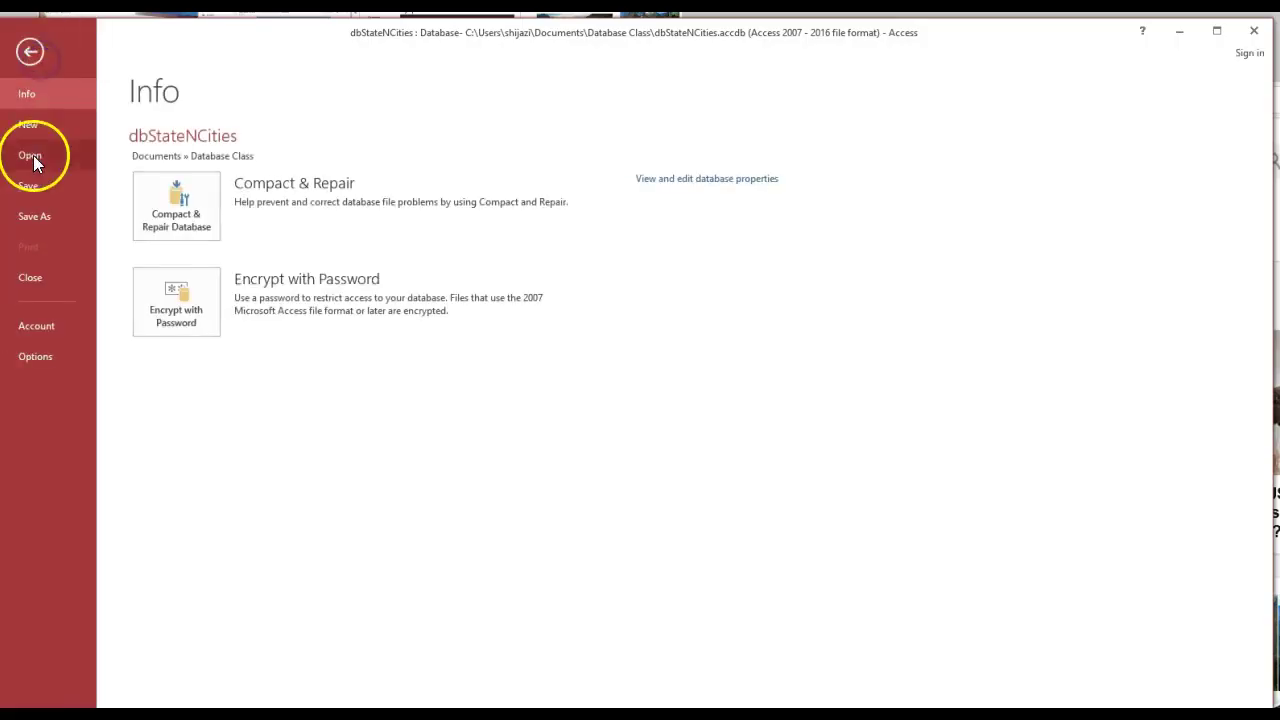
{"action": "left_click", "coordinate": [42, 221]}
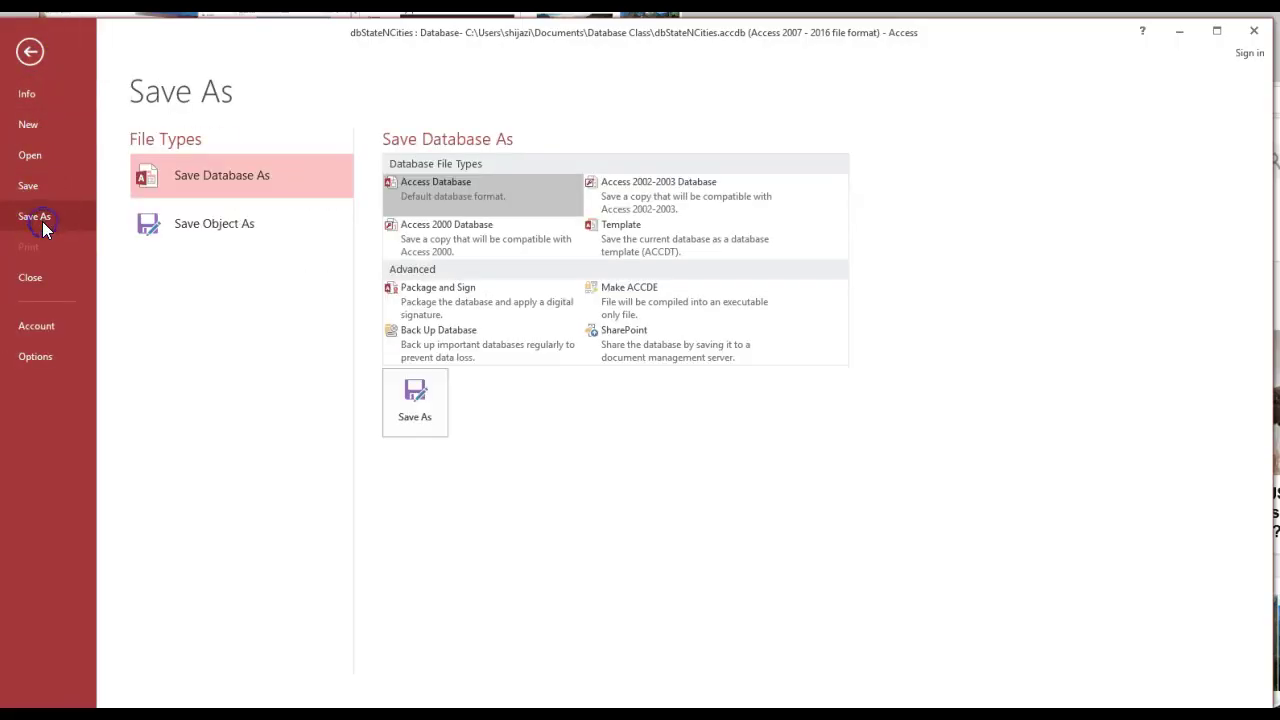
{"action": "left_click", "coordinate": [221, 224]}
{"action": "double_click", "coordinate": [221, 224]}
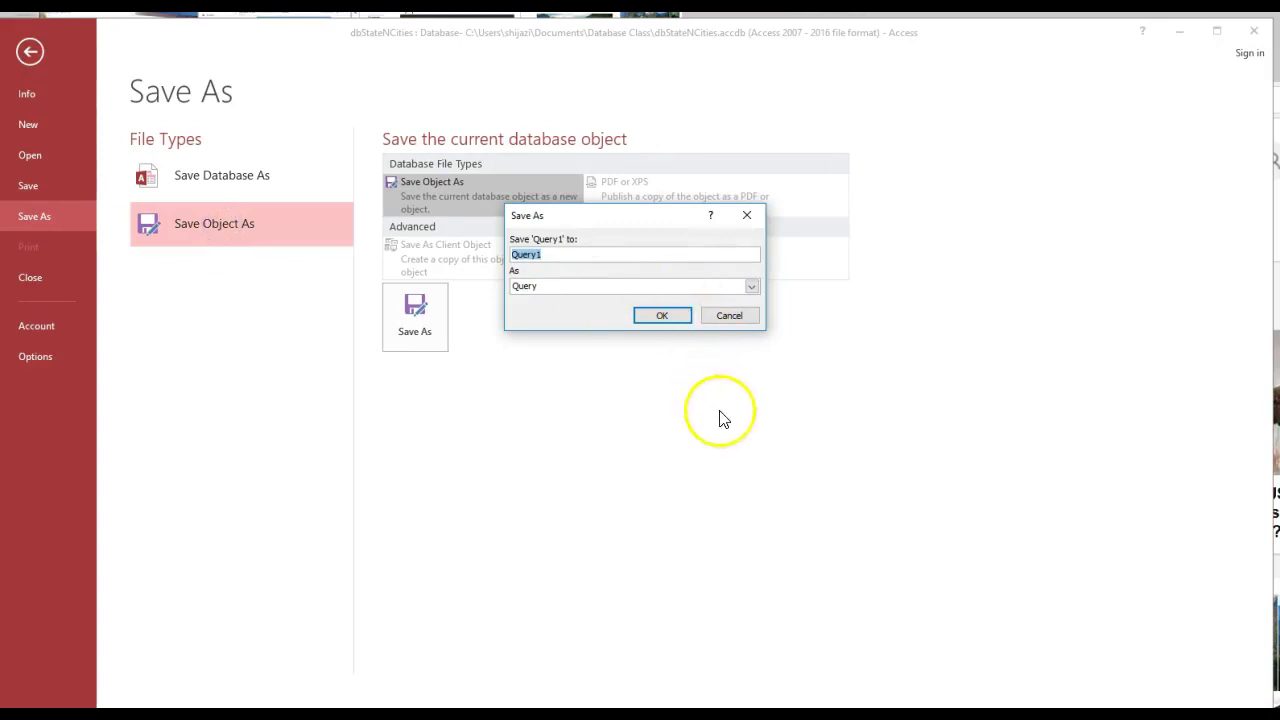
{"action": "type", "text": "qry"}
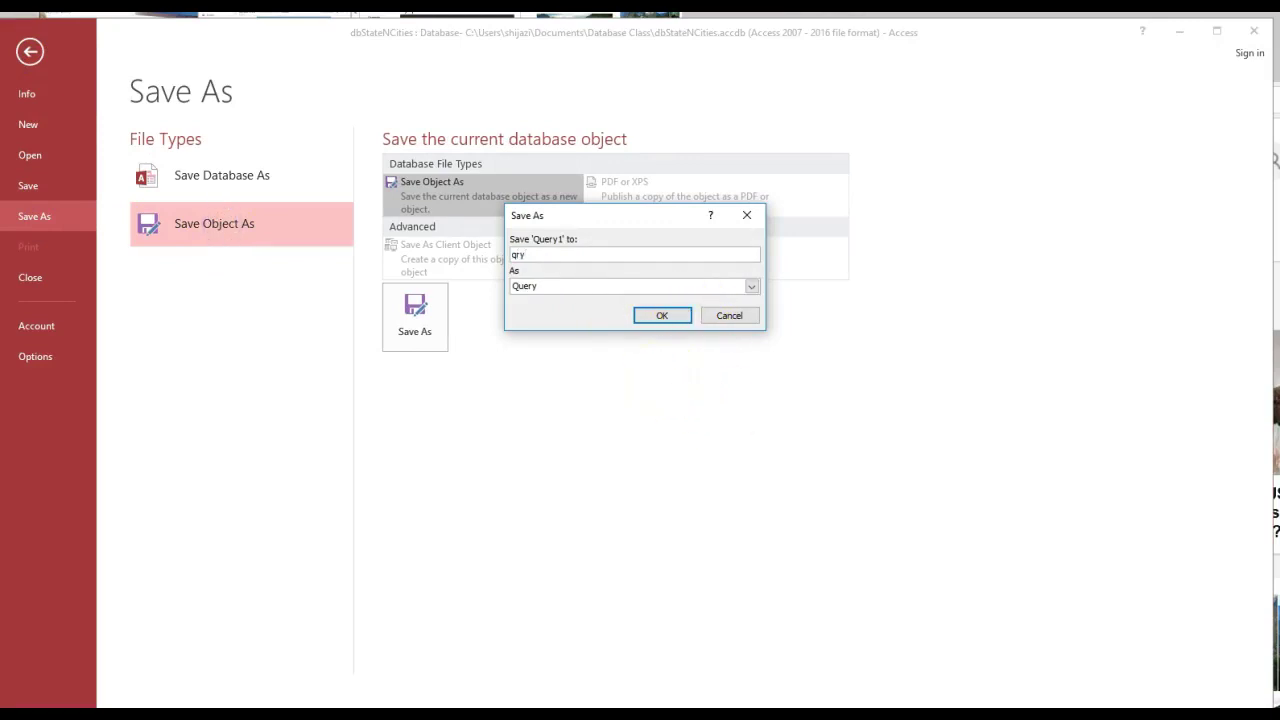
{"action": "type", "text": "UpdateSam"}
{"action": "type", "text": "ll to"}
{"action": "key", "text": "BackSpace"}
{"action": "key", "text": "BackSpace"}
{"action": "key", "text": "BackSpace"}
{"action": "key", "text": "BackSpace"}
{"action": "type", "text": "to"}
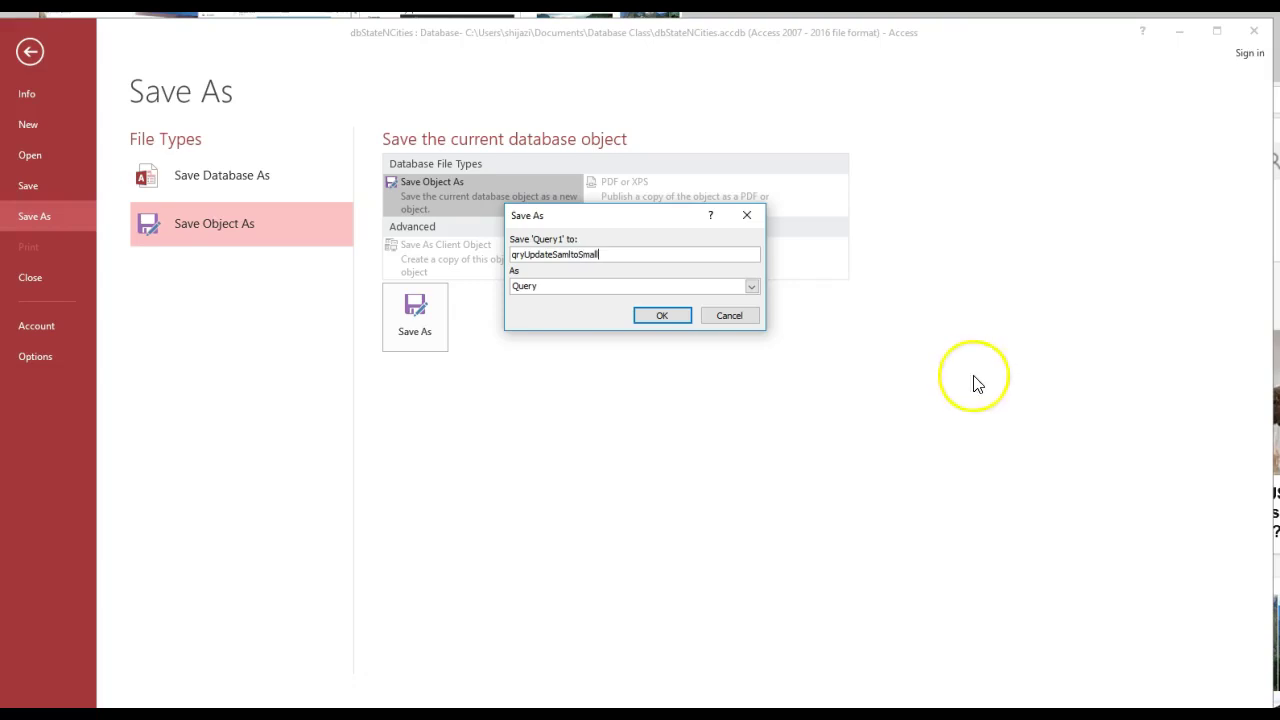
{"action": "left_click", "coordinate": [655, 316]}
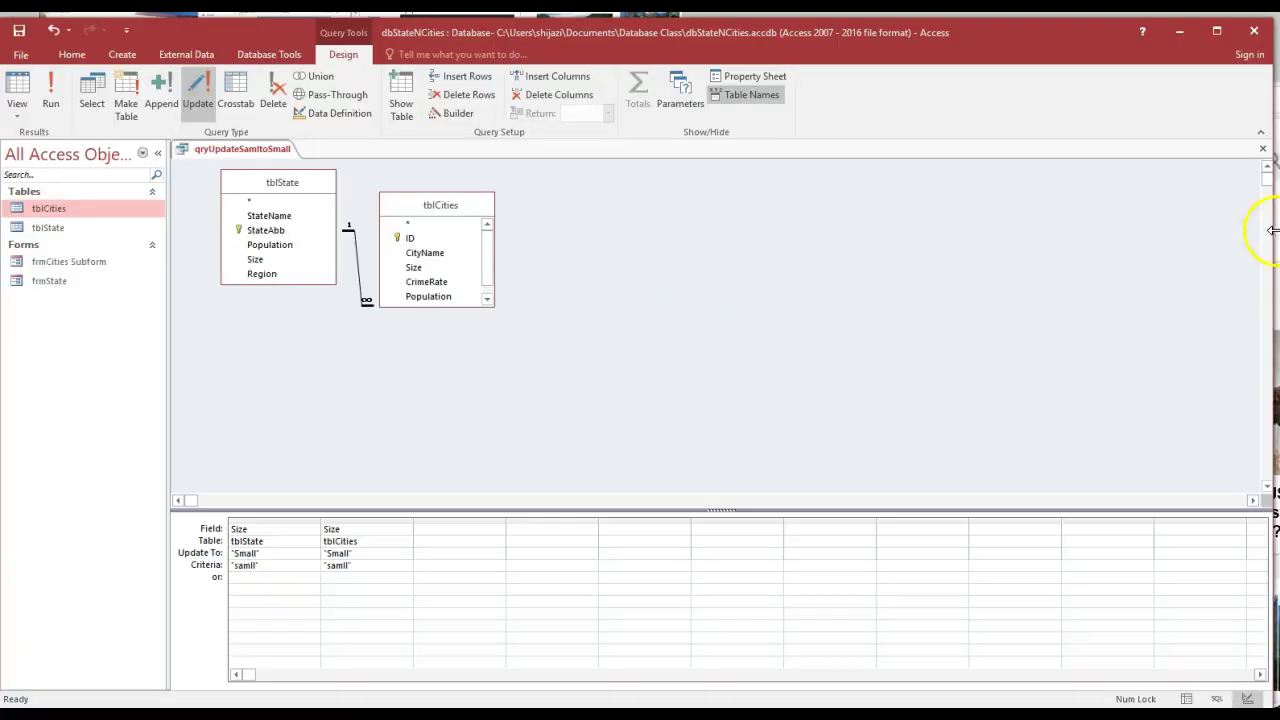
Close the query and open tblState and tblCities to check Maryland's and Columbia's Size values.
{"action": "left_click", "coordinate": [1262, 149]}
{"action": "left_click", "coordinate": [1262, 150]}
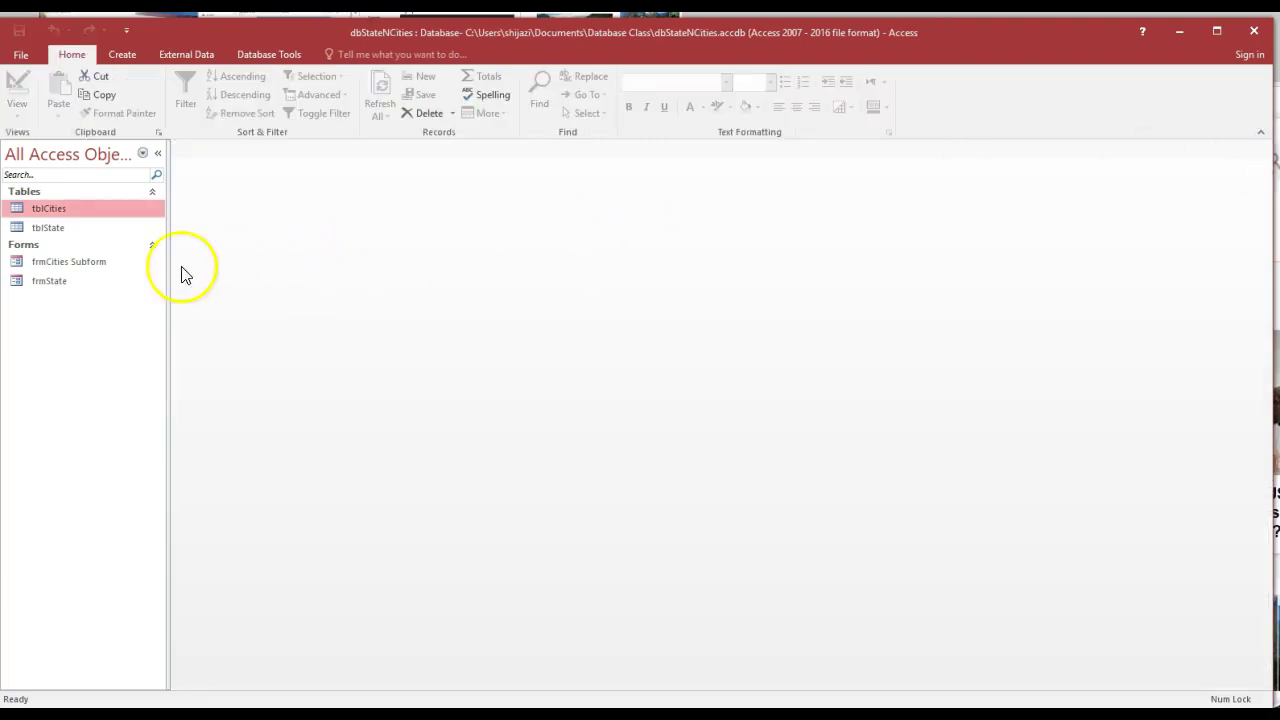
{"action": "double_click", "coordinate": [47, 231]}
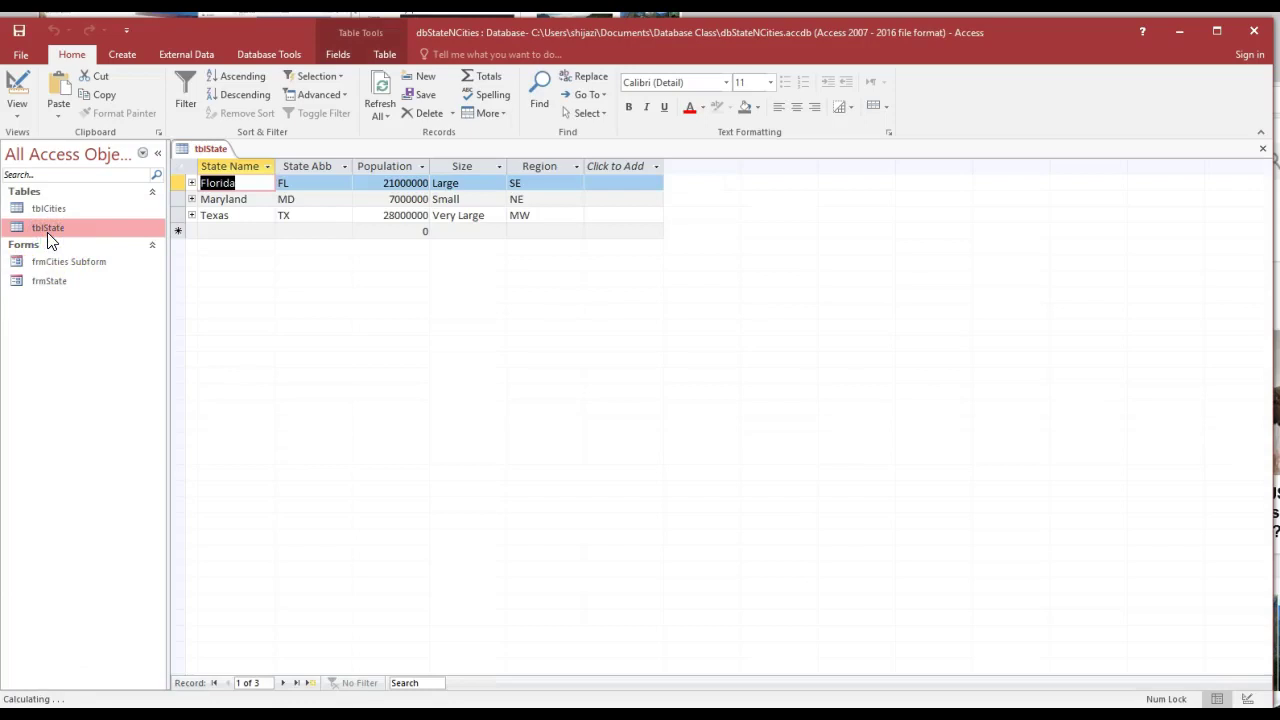
{"action": "left_click", "coordinate": [469, 198]}
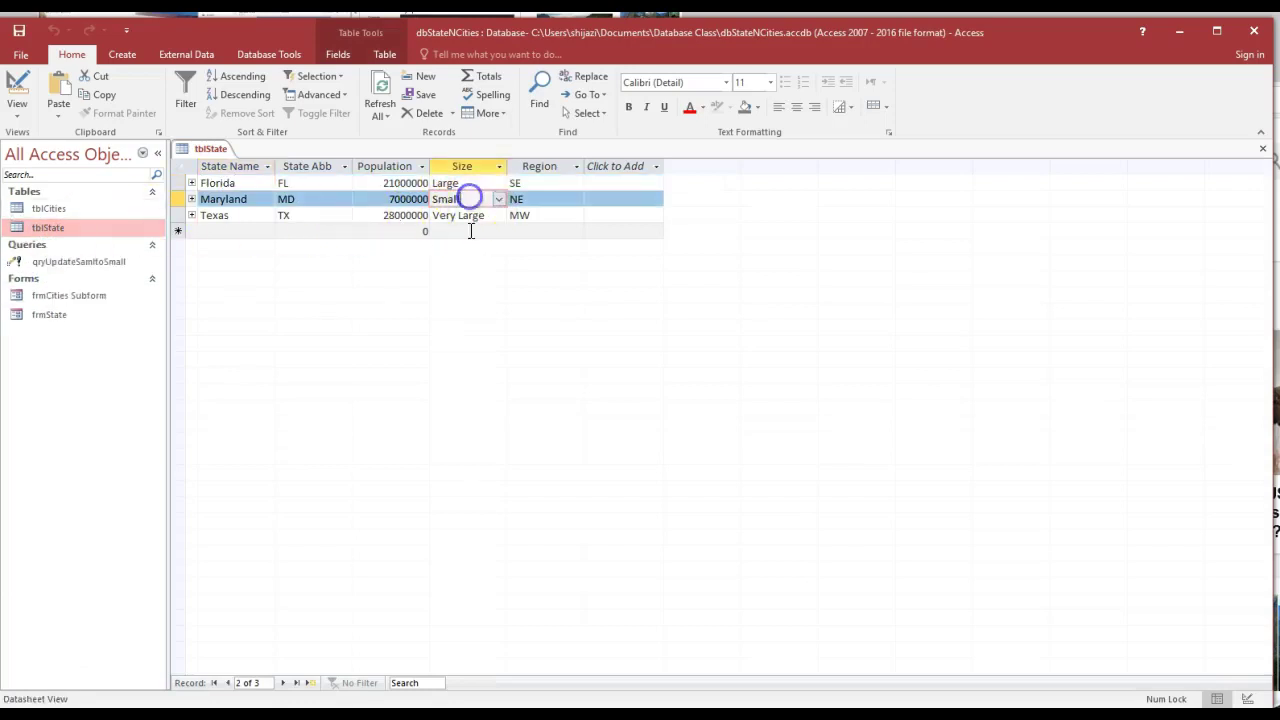
{"action": "double_click", "coordinate": [48, 210]}
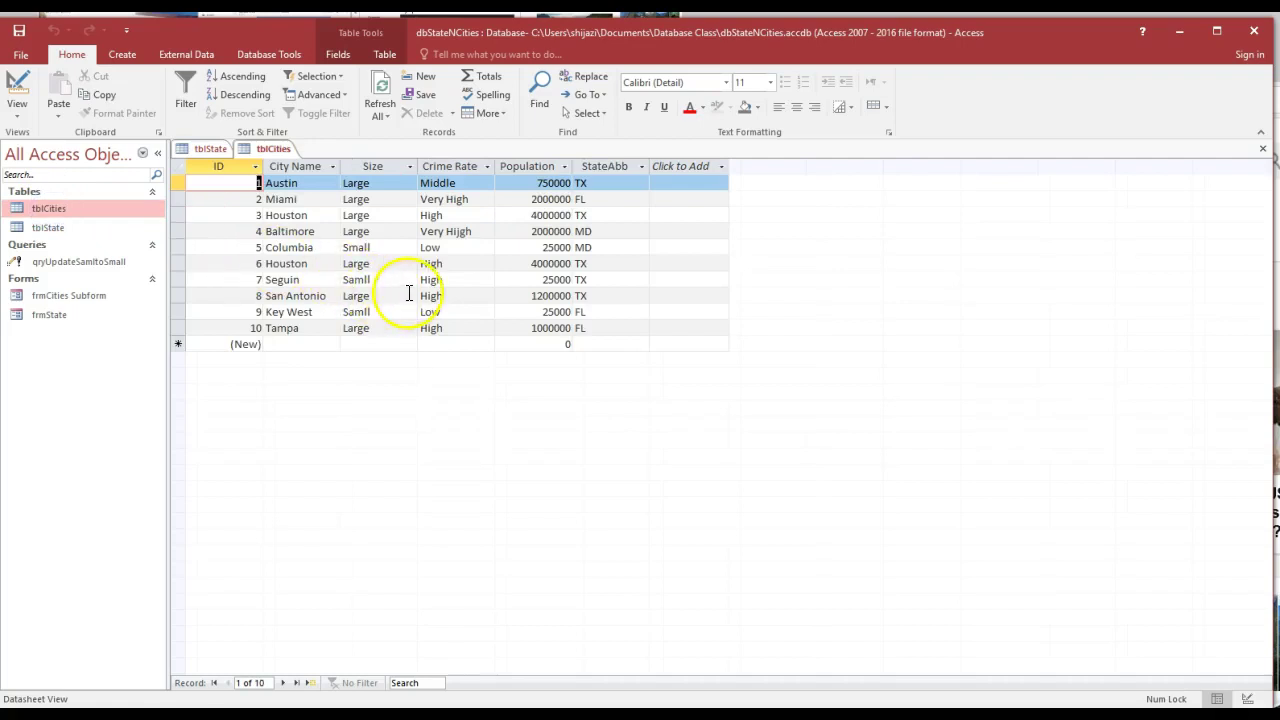
{"action": "left_click", "coordinate": [373, 248]}
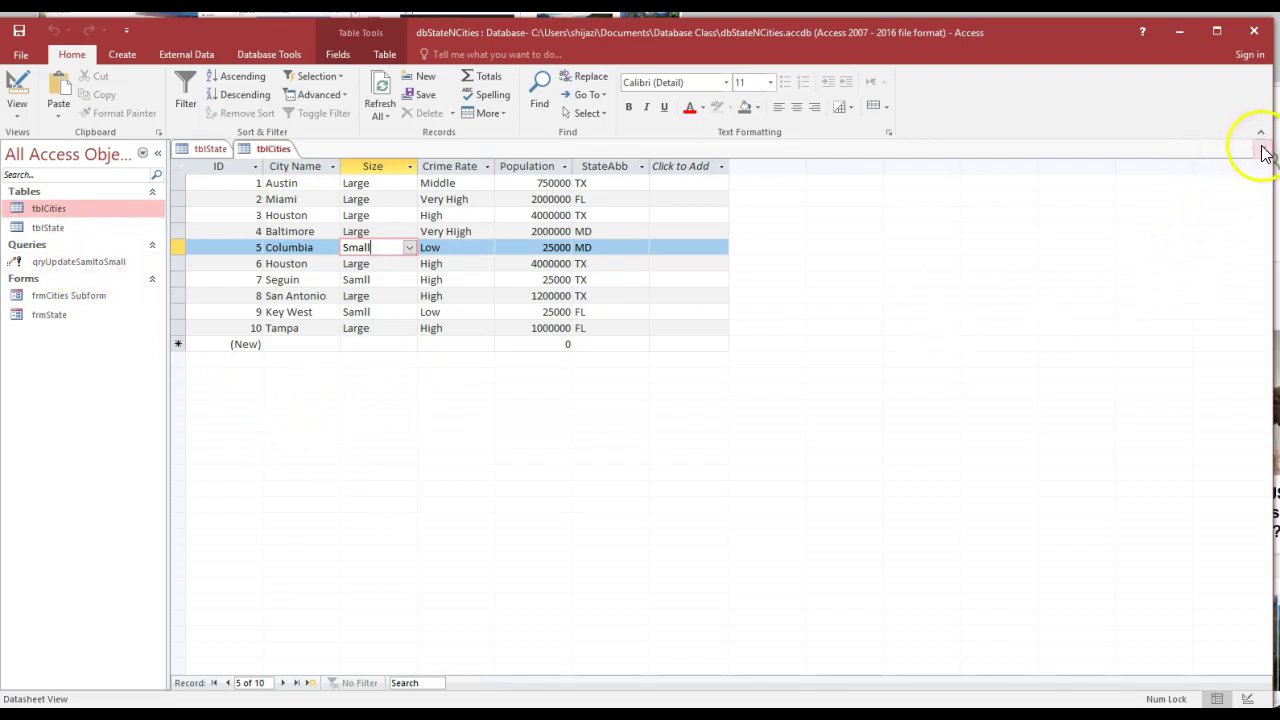
Close the tblCities and tblState tables.
{"action": "left_click", "coordinate": [1263, 149]}
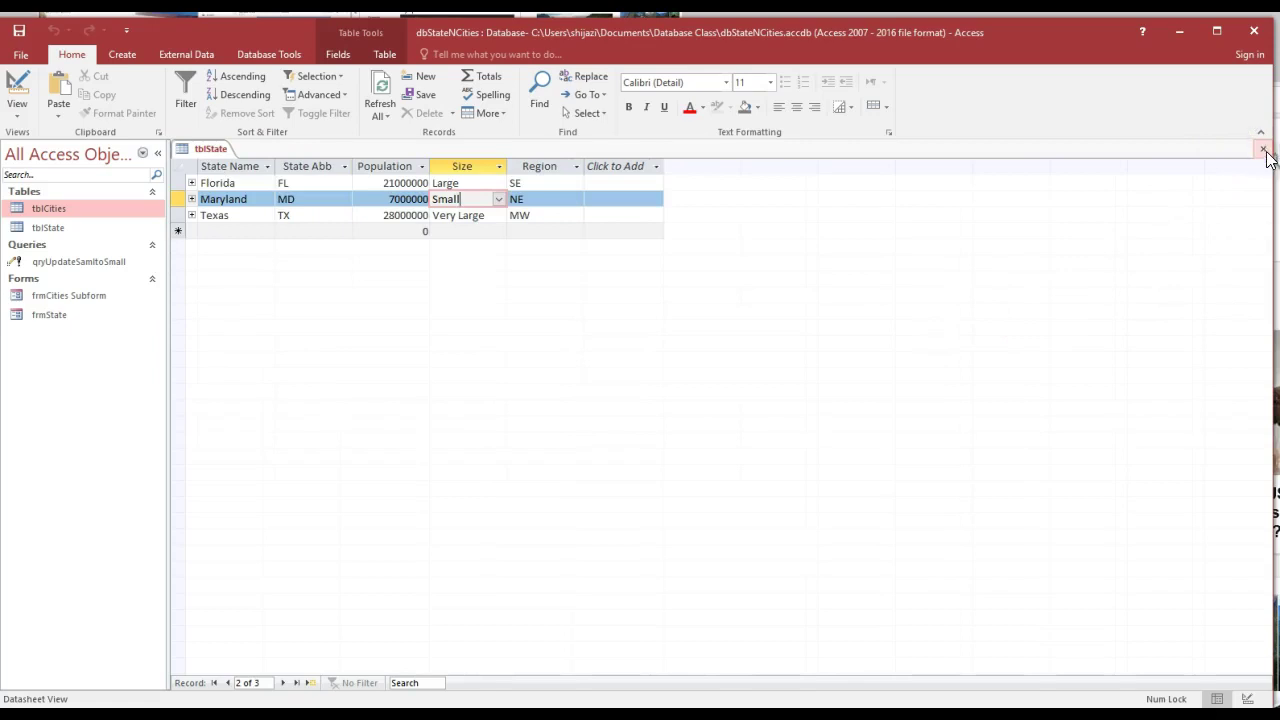
{"action": "left_click", "coordinate": [1263, 149]}
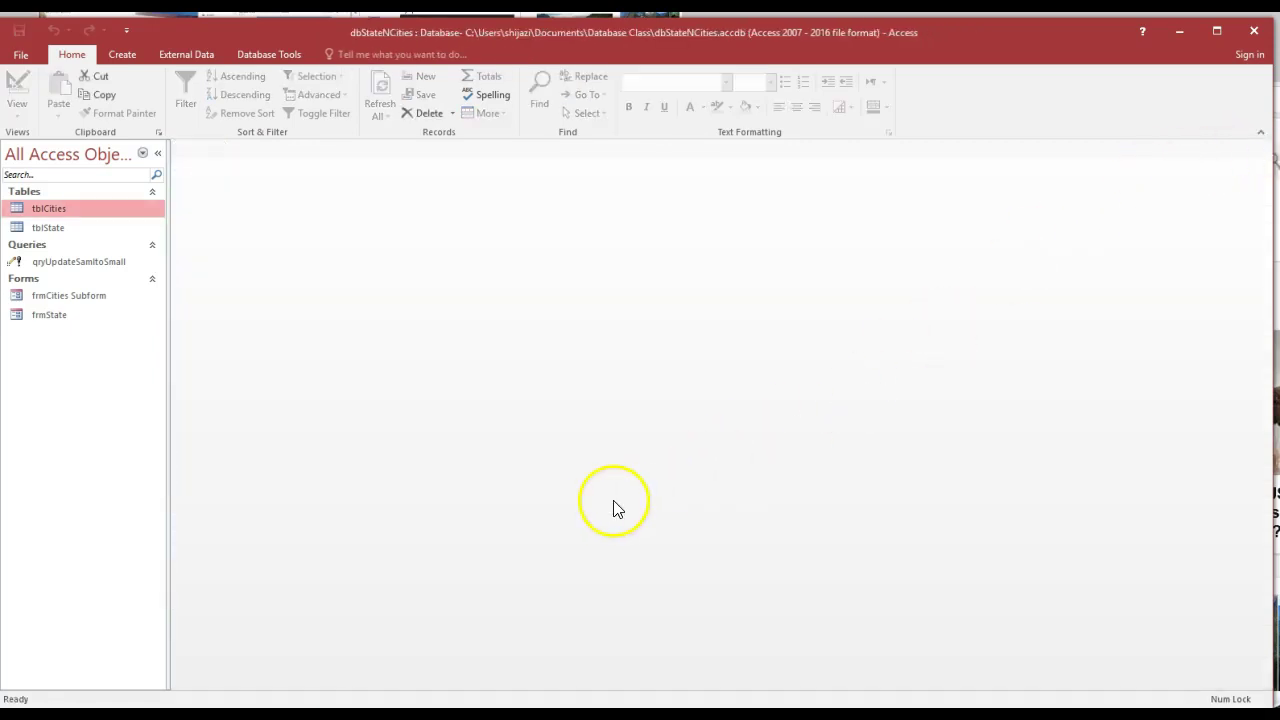
{"action": "left_click", "coordinate": [538, 546]}
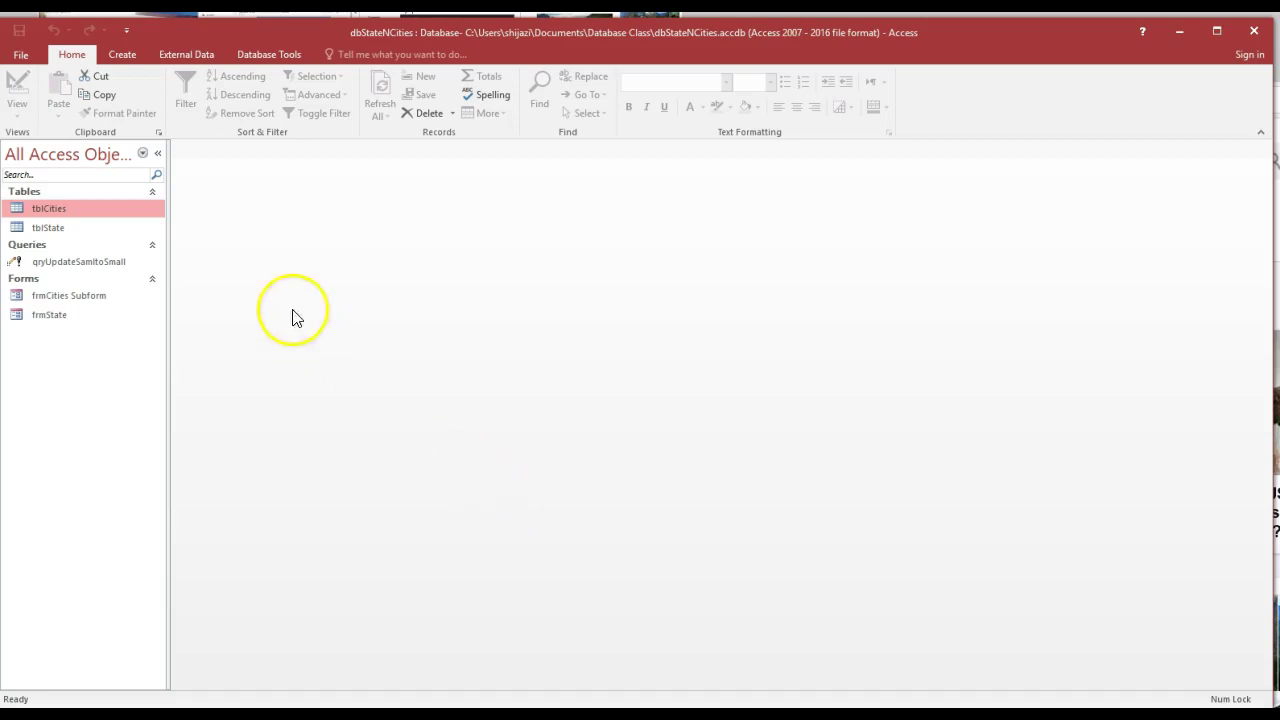
{"action": "left_click", "coordinate": [125, 56]}
Start a new query design containing tblCities and tblState.
{"action": "left_click", "coordinate": [130, 55]}
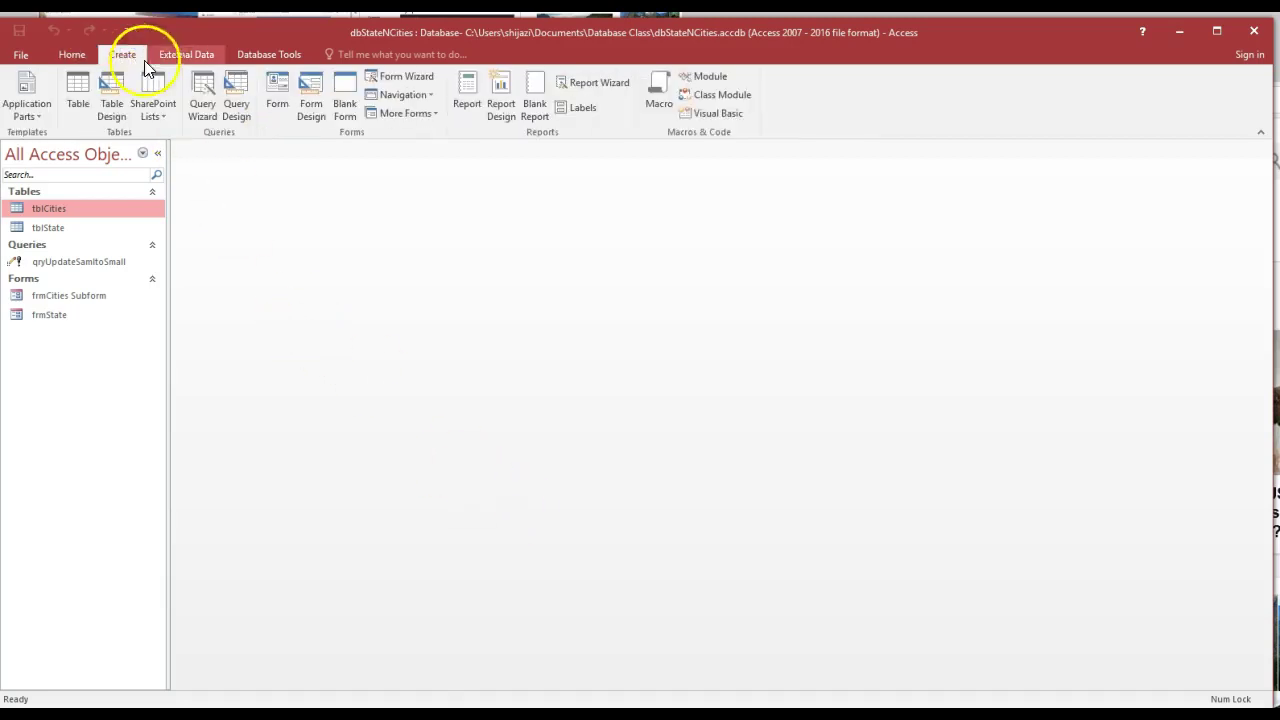
{"action": "left_click", "coordinate": [217, 86]}
{"action": "left_click", "coordinate": [233, 97]}
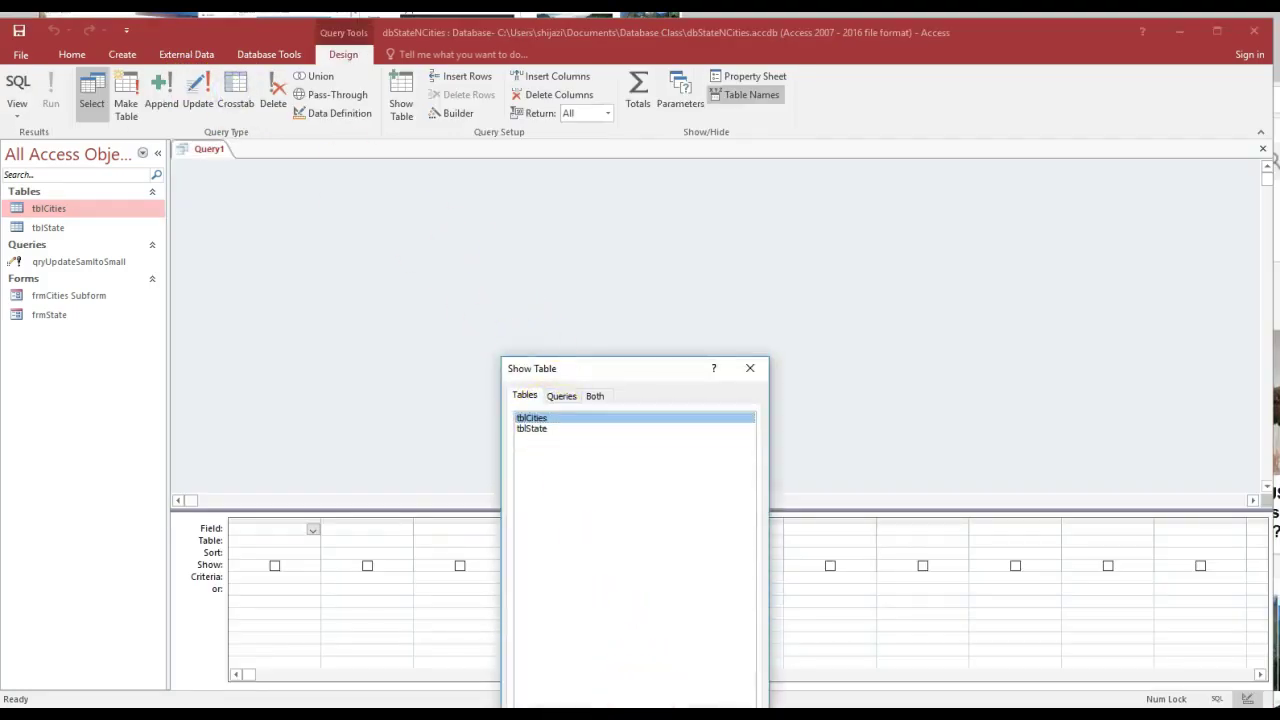
{"action": "double_click", "coordinate": [531, 418]}
{"action": "left_click", "coordinate": [540, 430]}
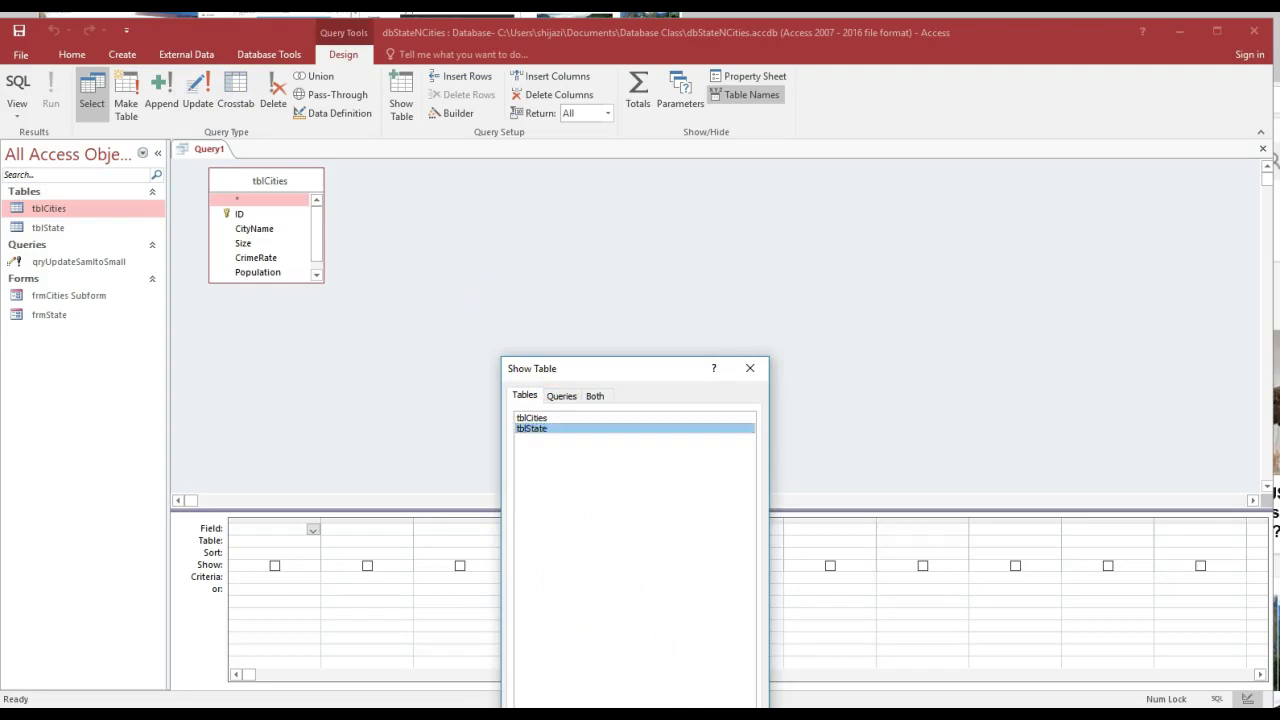
{"action": "double_click", "coordinate": [531, 428]}
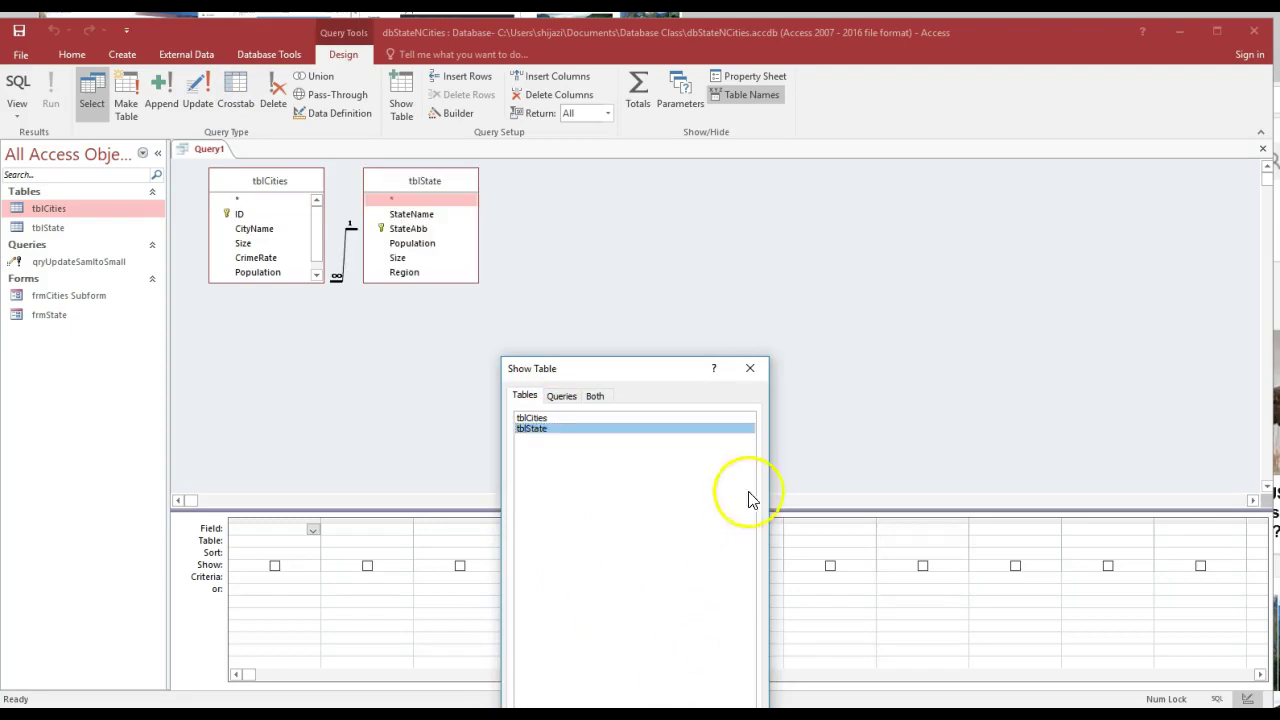
{"action": "left_click", "coordinate": [752, 368]}
Arrange the table boxes with tblState at top-left and add StateName as the first field.
{"action": "left_click_drag", "start_coordinate": [378, 180], "coordinate": [192, 312]}
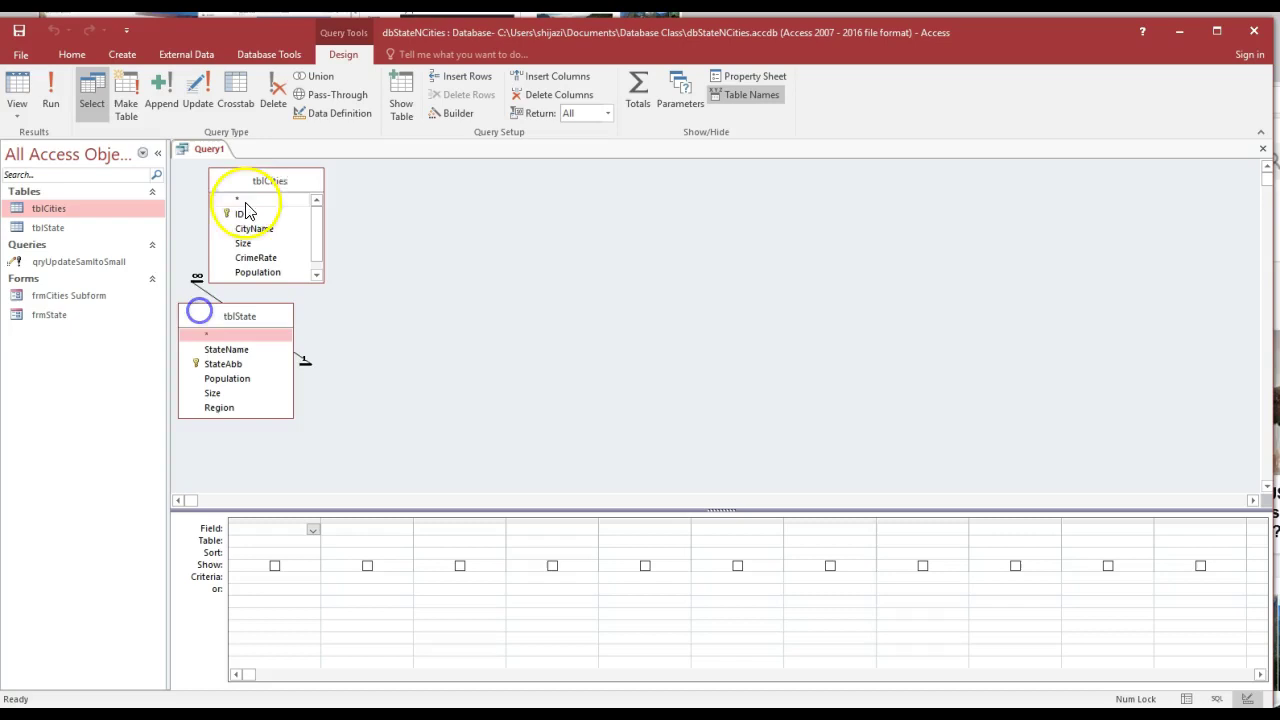
{"action": "left_click_drag", "start_coordinate": [300, 186], "coordinate": [574, 236]}
{"action": "left_click_drag", "start_coordinate": [282, 318], "coordinate": [300, 160]}
{"action": "left_click_drag", "start_coordinate": [557, 234], "coordinate": [479, 190]}
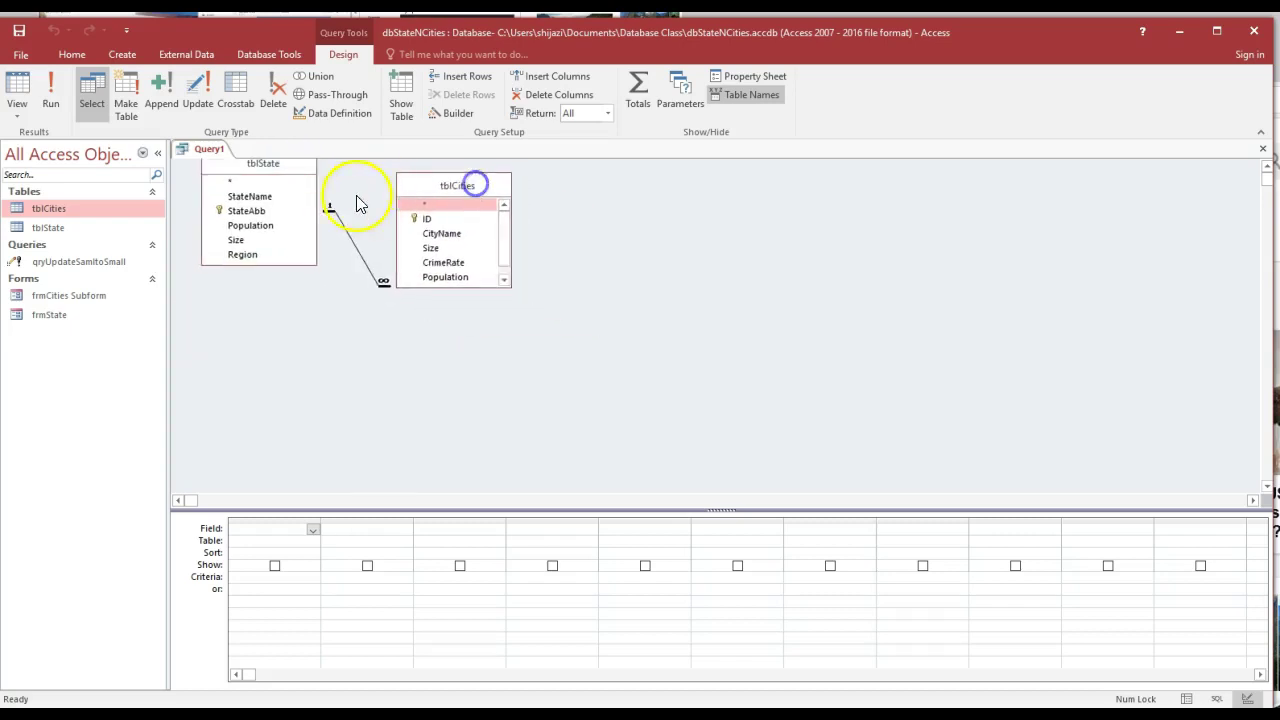
{"action": "double_click", "coordinate": [260, 197]}
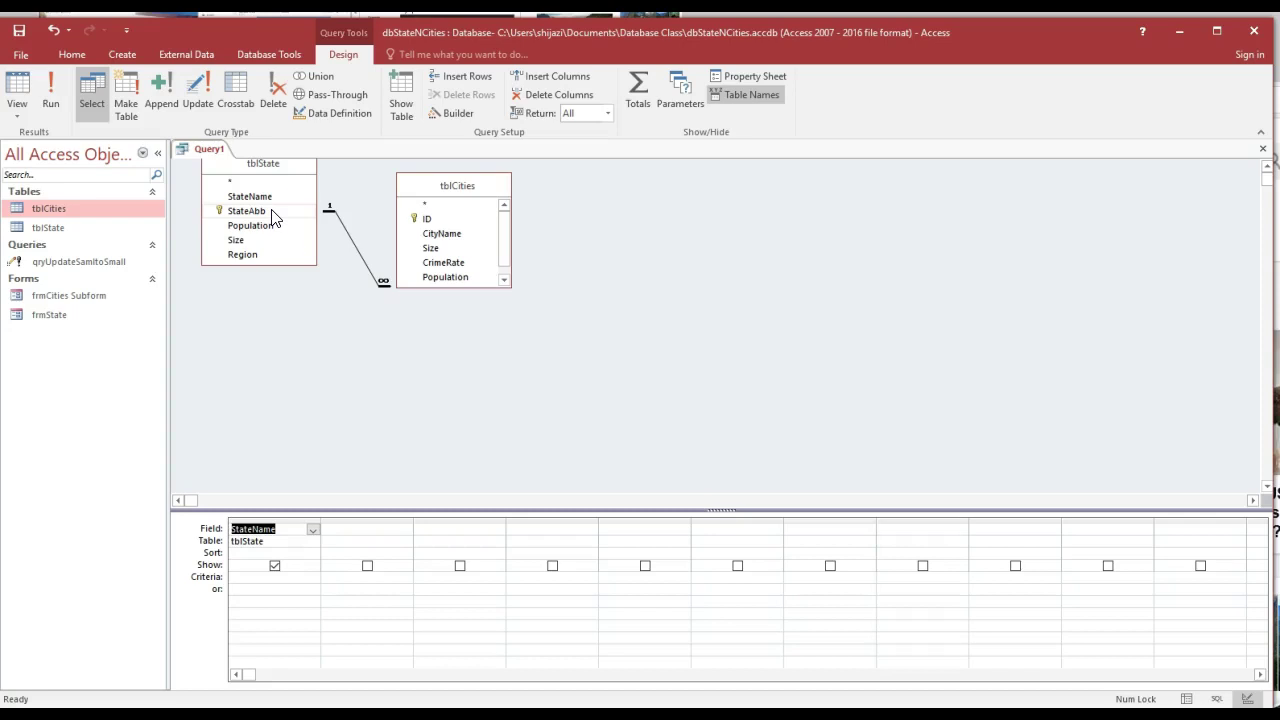
Add tblState Population, CityName, CrimeRate, tblCities Population and Size, then run the query.
{"action": "left_click", "coordinate": [266, 226]}
{"action": "double_click", "coordinate": [266, 226]}
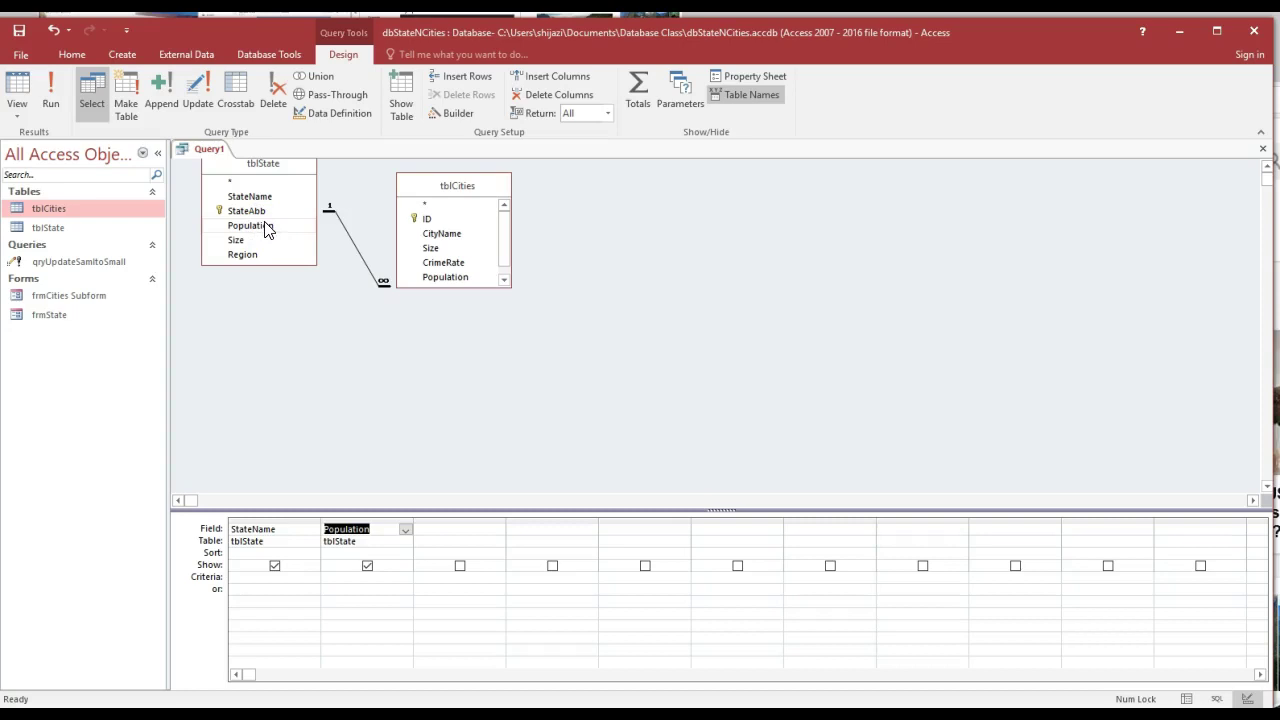
{"action": "double_click", "coordinate": [436, 233]}
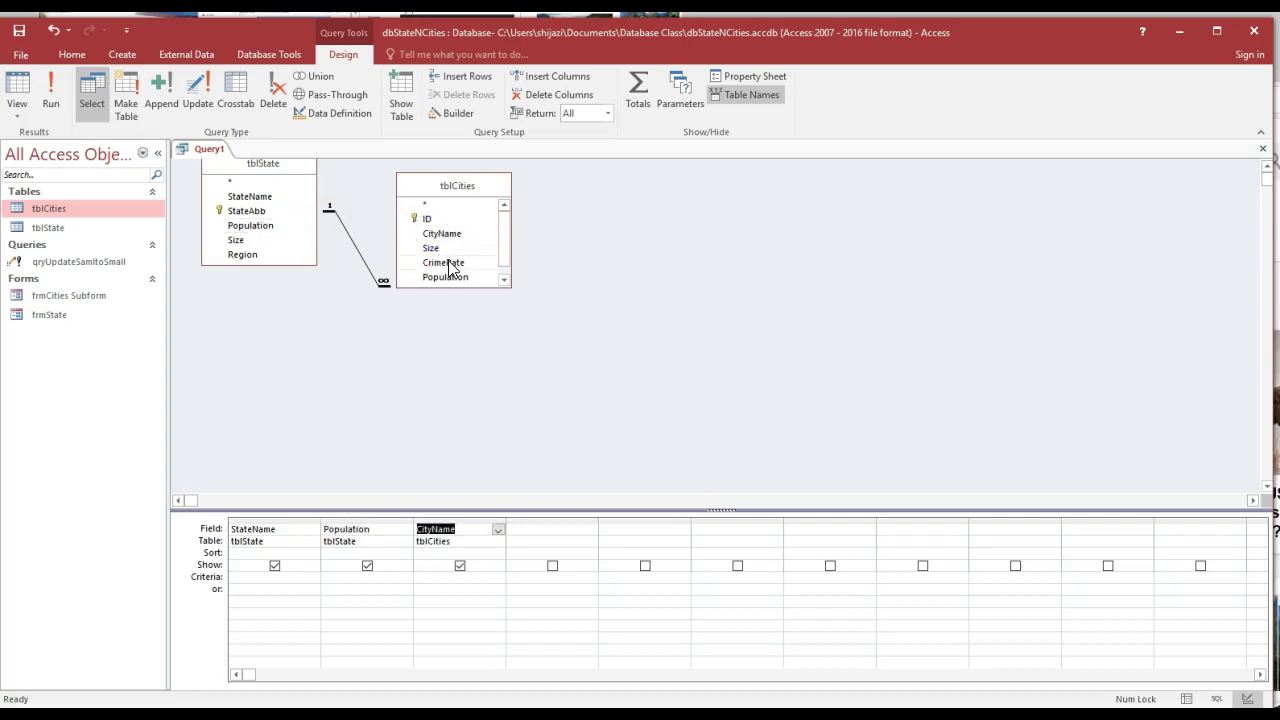
{"action": "double_click", "coordinate": [447, 263]}
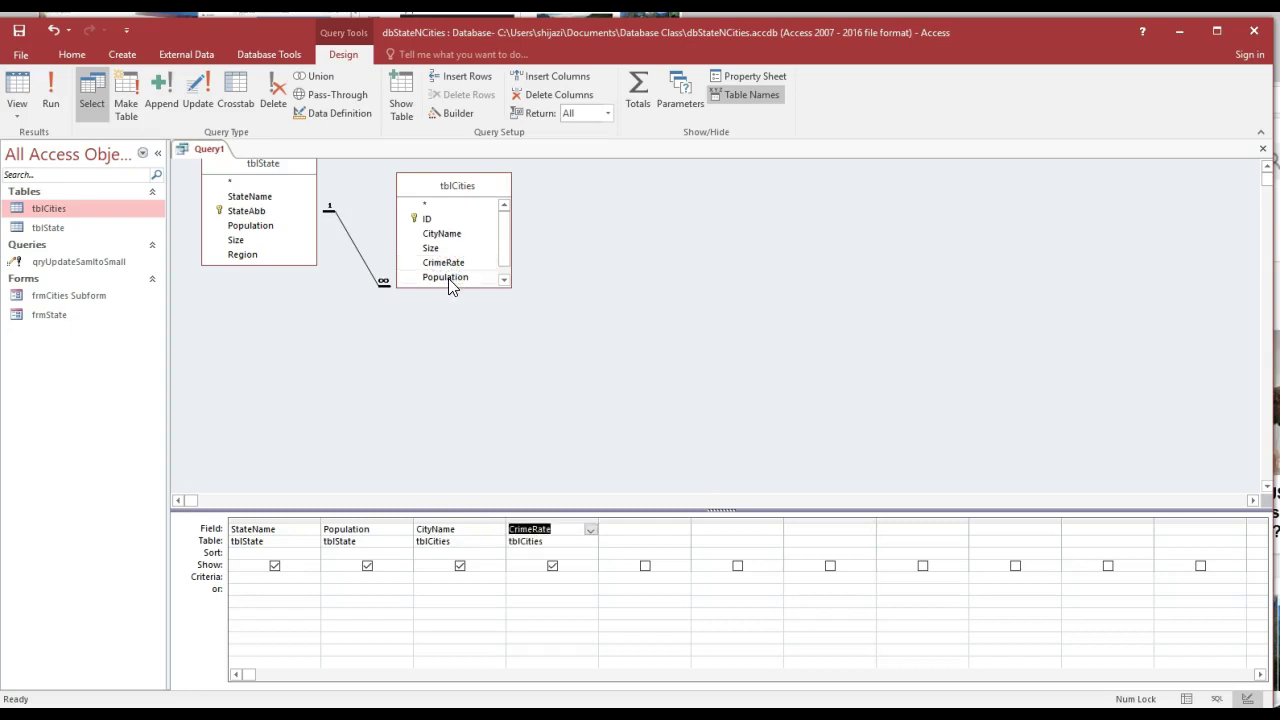
{"action": "double_click", "coordinate": [448, 278]}
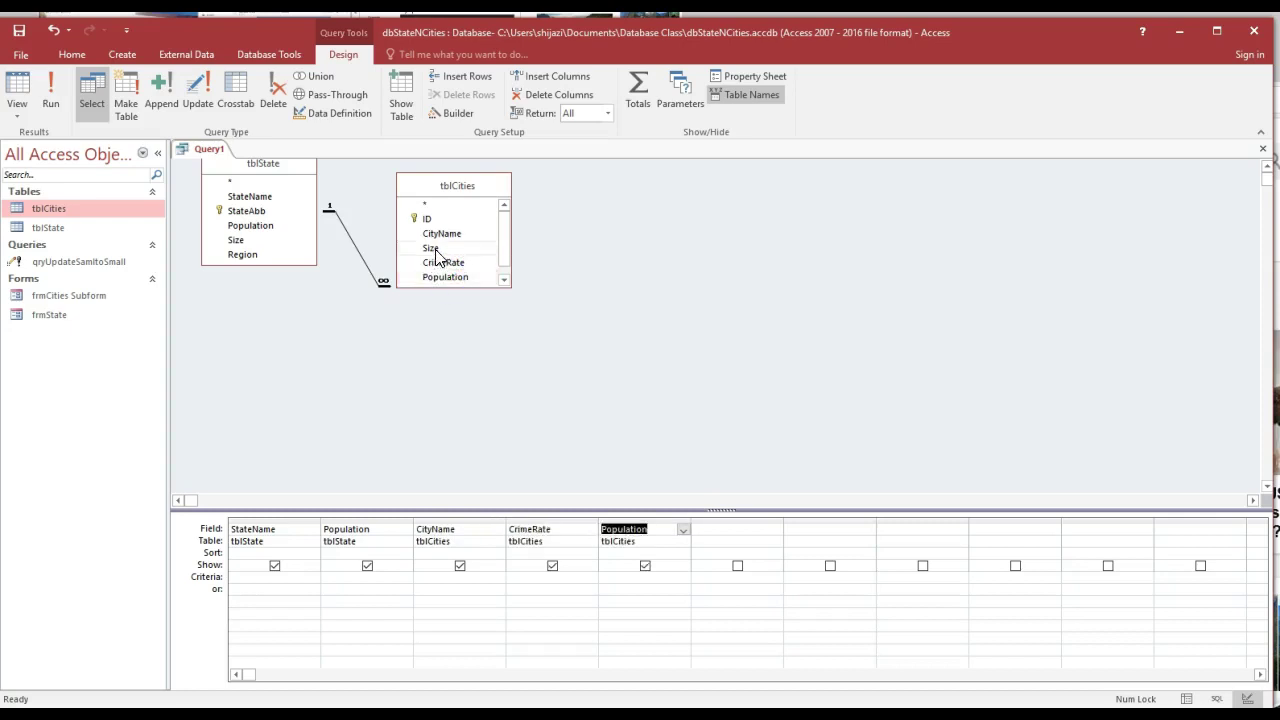
{"action": "double_click", "coordinate": [432, 249]}
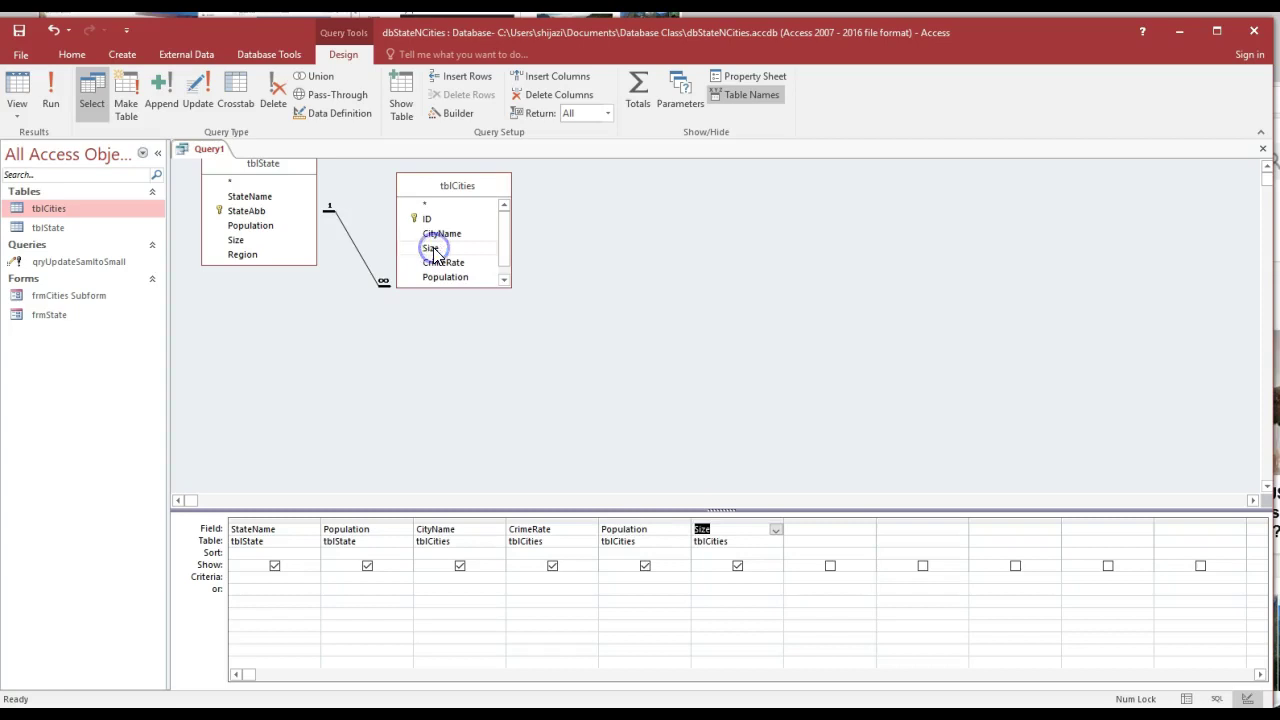
{"action": "left_click", "coordinate": [50, 95]}
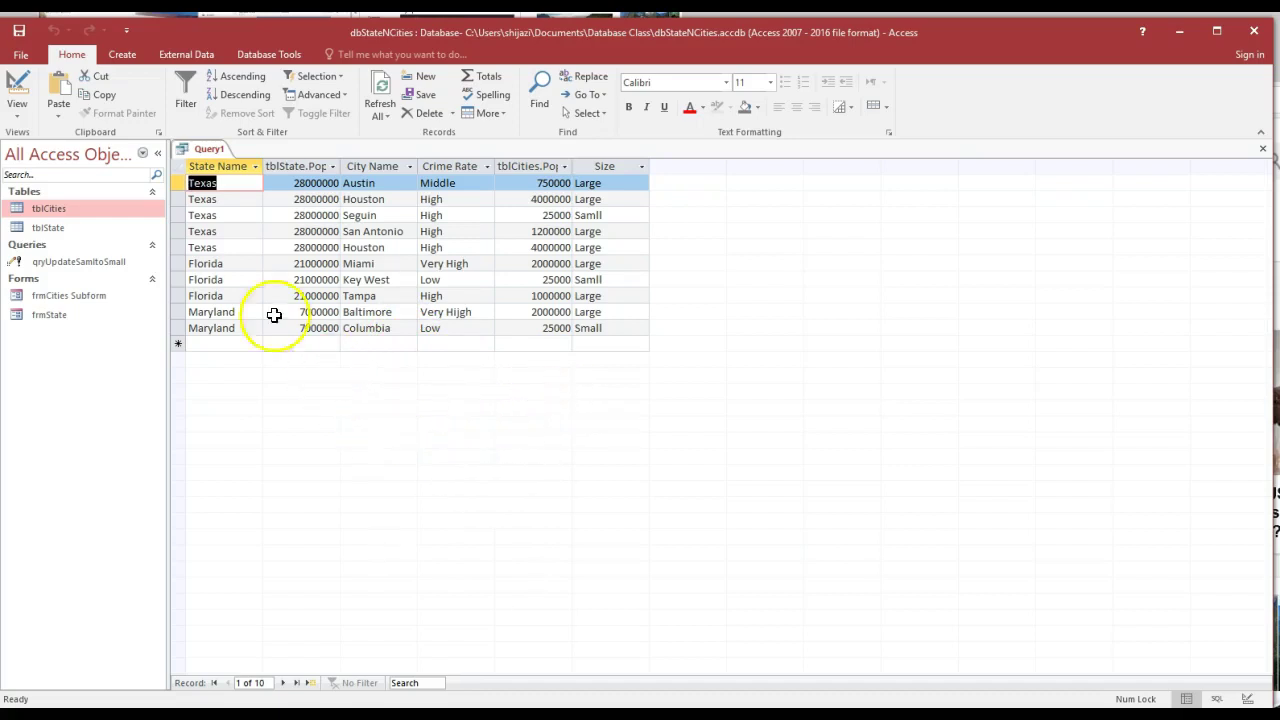
Back in design view, format the first Population column as Standard in the Property Sheet.
{"action": "left_click", "coordinate": [18, 92]}
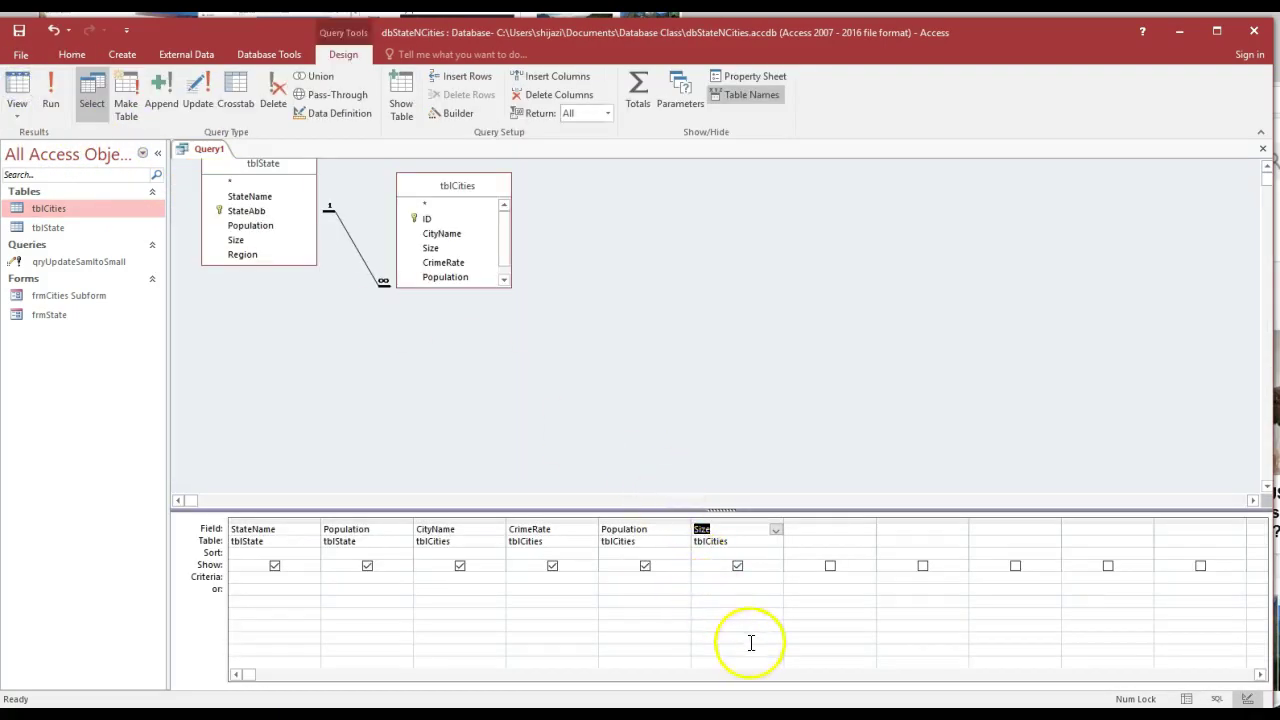
{"action": "right_click", "coordinate": [389, 531]}
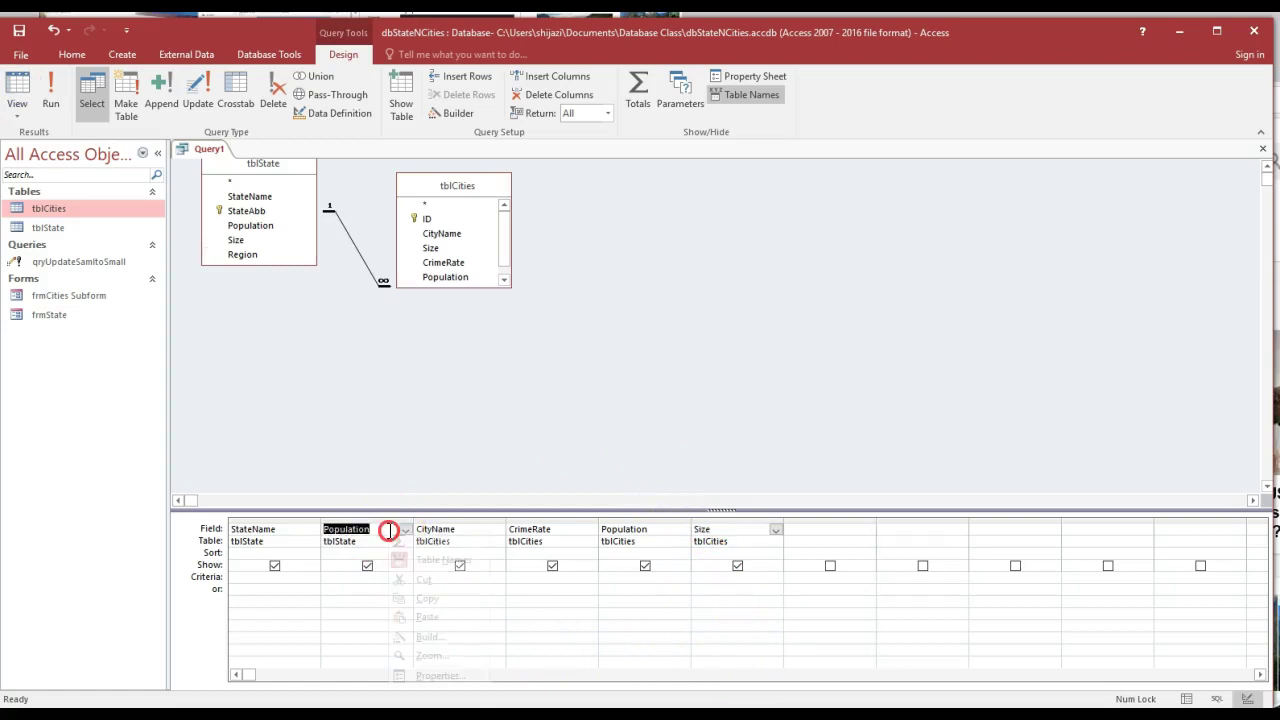
{"action": "left_click", "coordinate": [465, 677]}
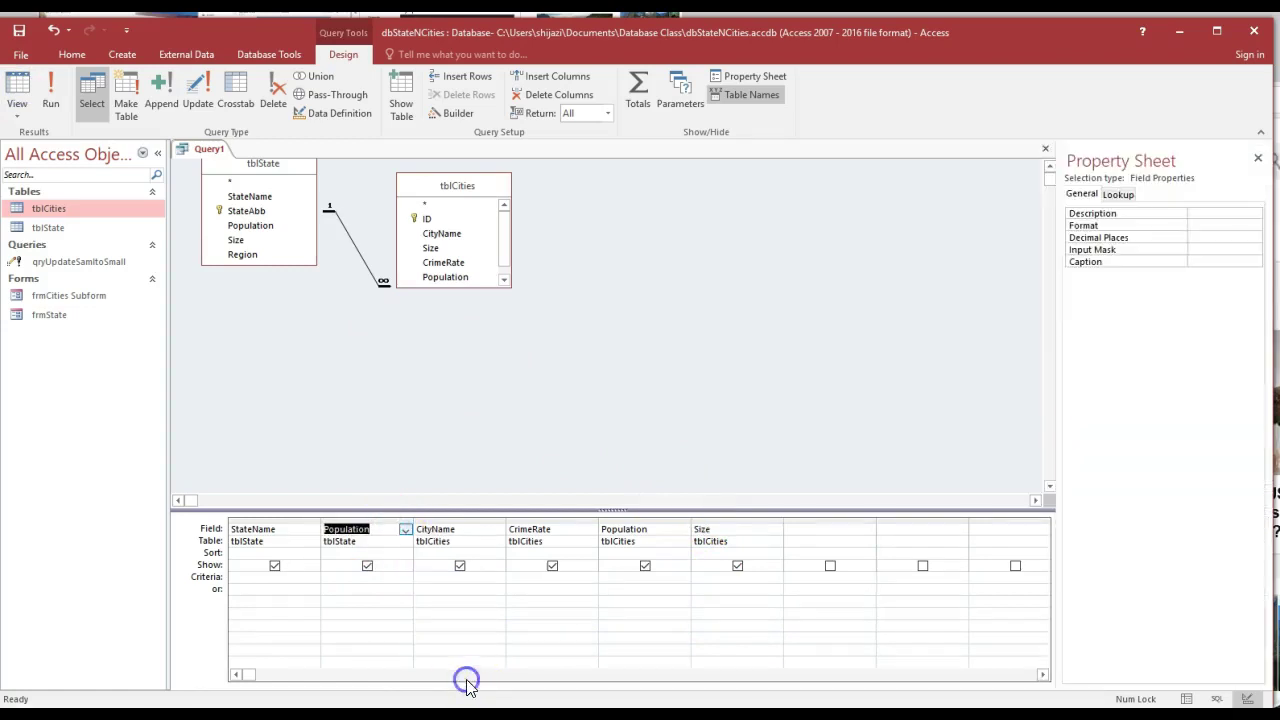
{"action": "left_click", "coordinate": [1254, 227]}
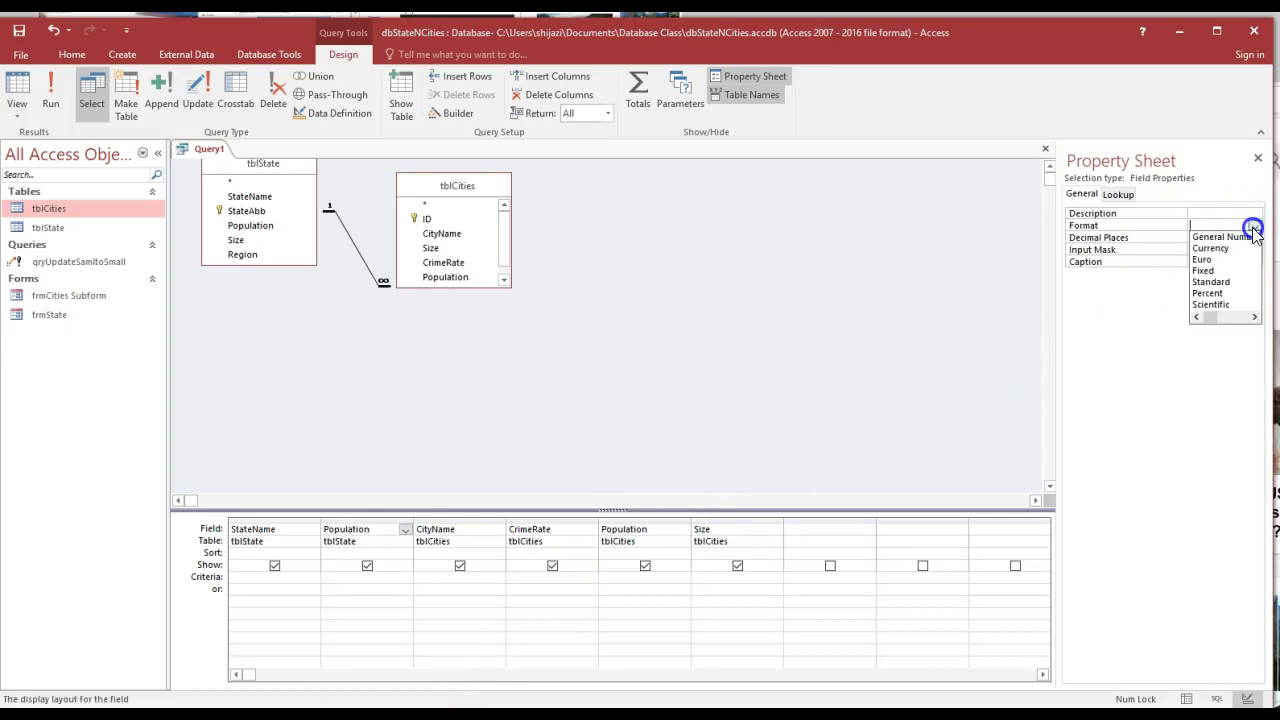
{"action": "left_click", "coordinate": [1232, 283]}
{"action": "left_click", "coordinate": [654, 530]}
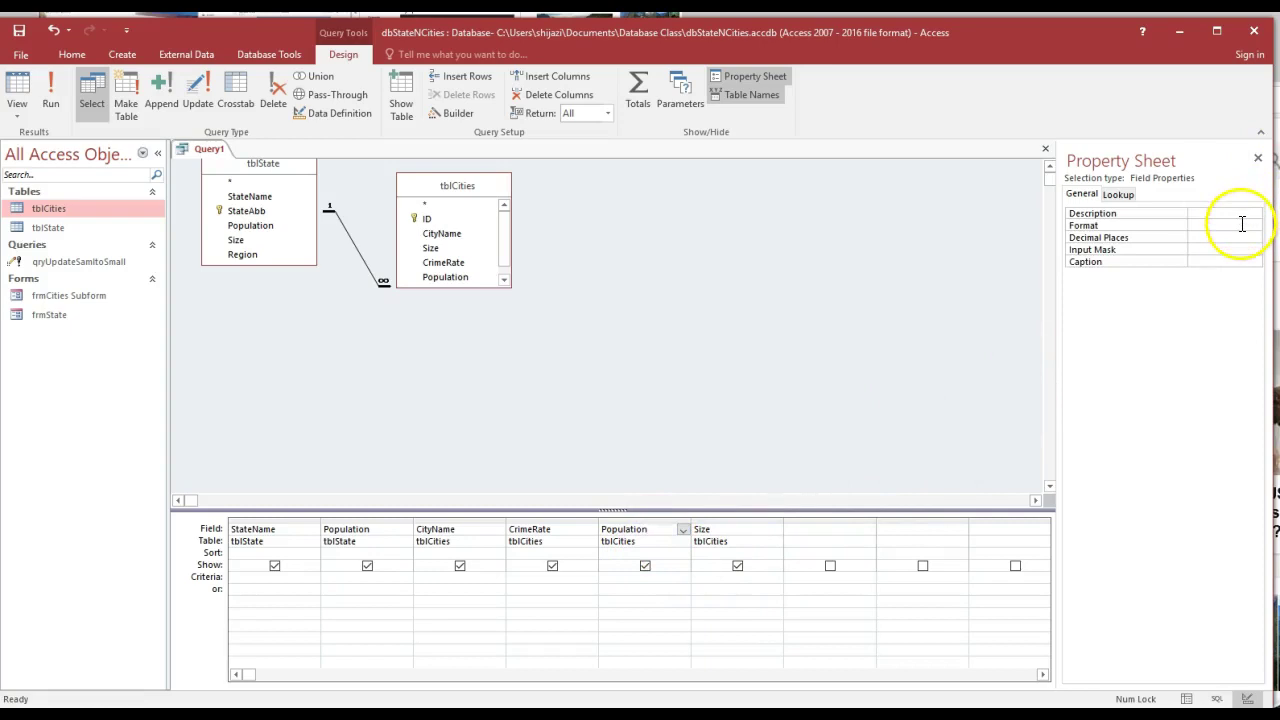
Format the other Population column as Standard, set 0 decimal places on both, and run.
{"action": "left_click", "coordinate": [1242, 225]}
{"action": "left_click", "coordinate": [1255, 227]}
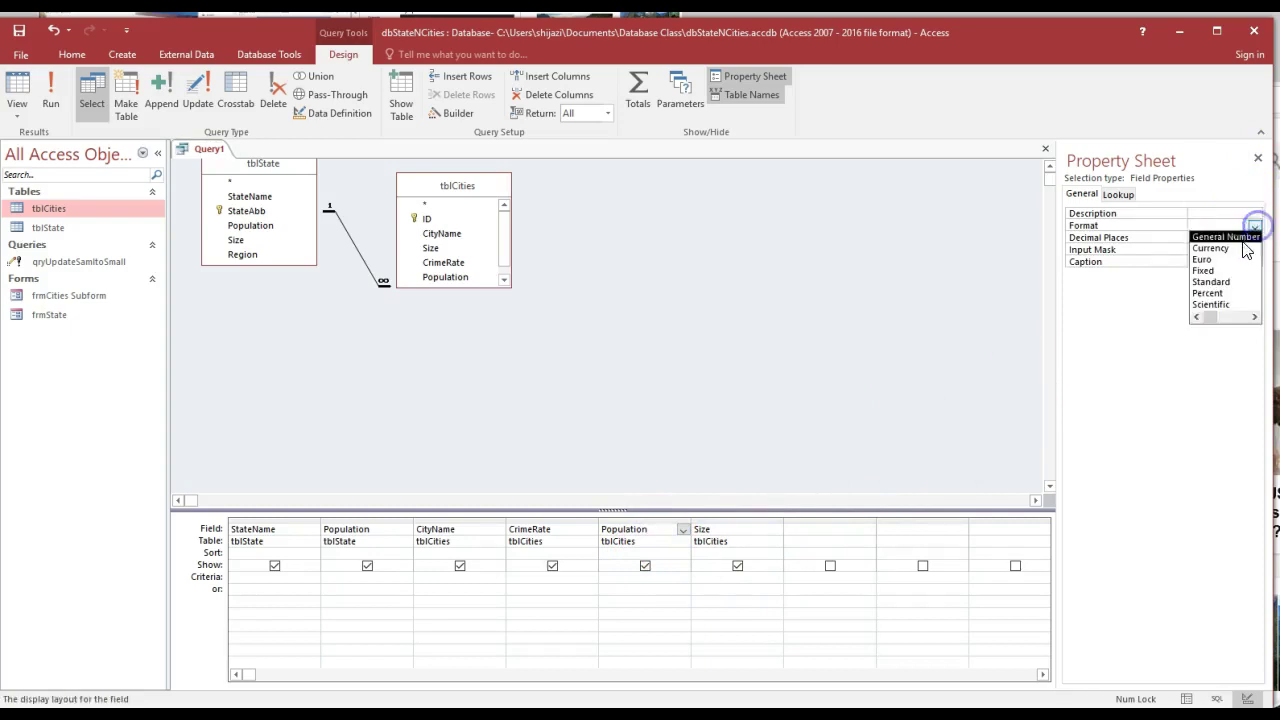
{"action": "left_click", "coordinate": [1236, 287]}
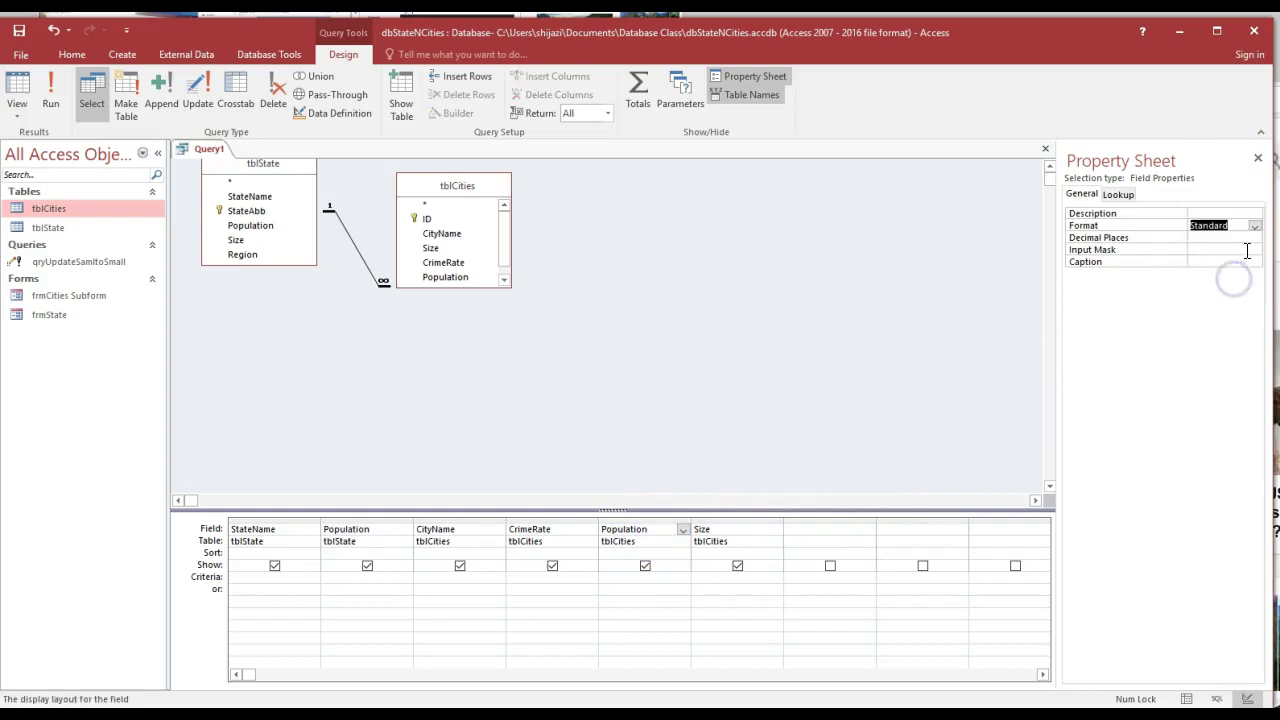
{"action": "left_click", "coordinate": [1242, 238]}
{"action": "left_click", "coordinate": [1253, 238]}
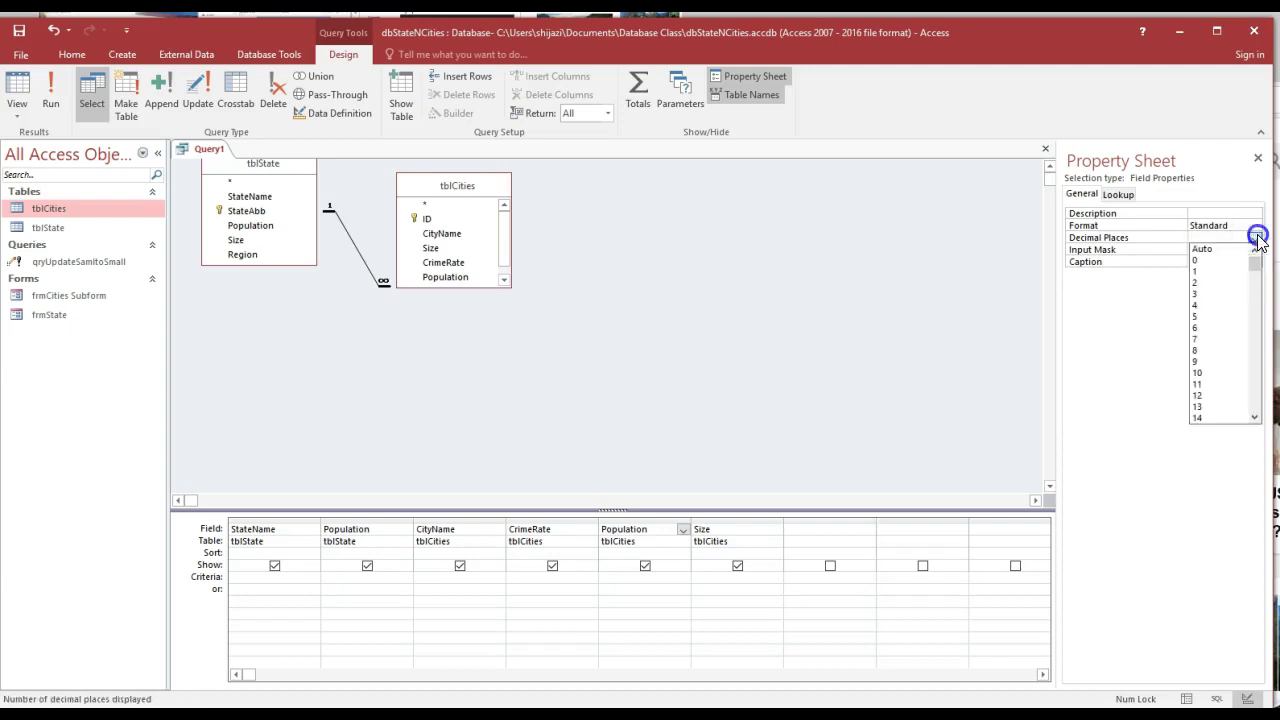
{"action": "left_click", "coordinate": [1227, 259]}
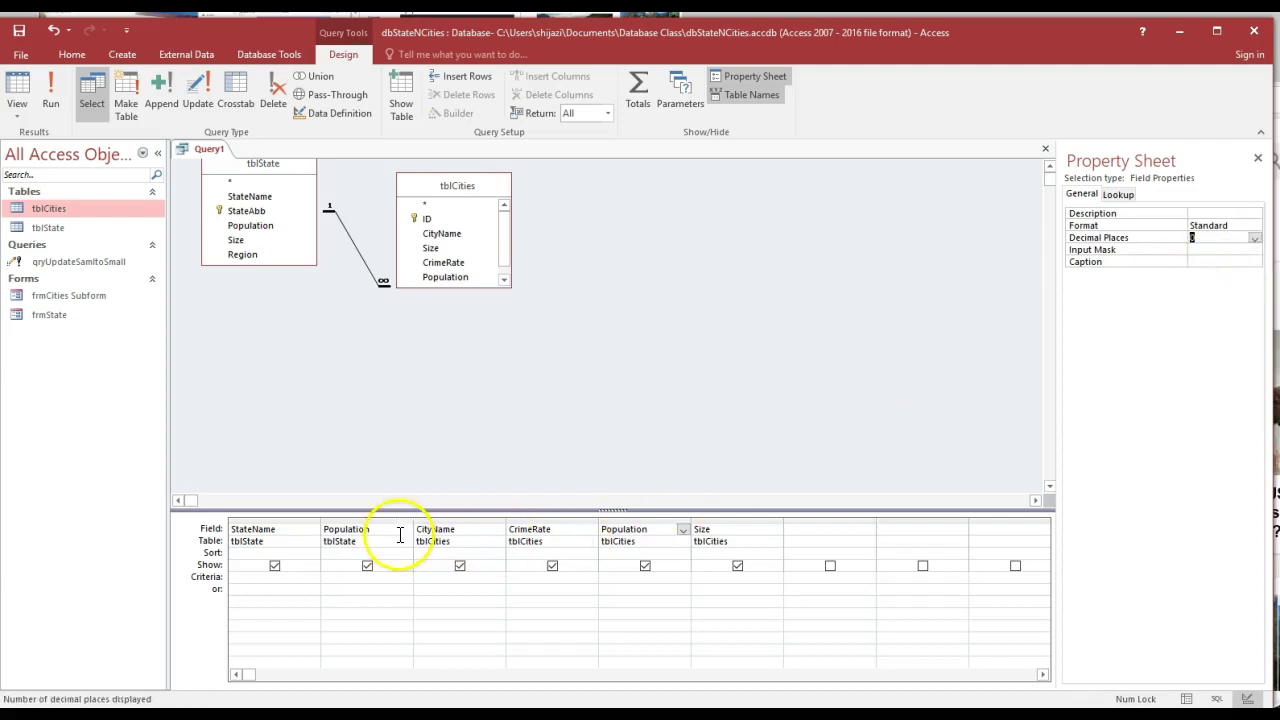
{"action": "left_click", "coordinate": [369, 531]}
{"action": "left_click", "coordinate": [1256, 241]}
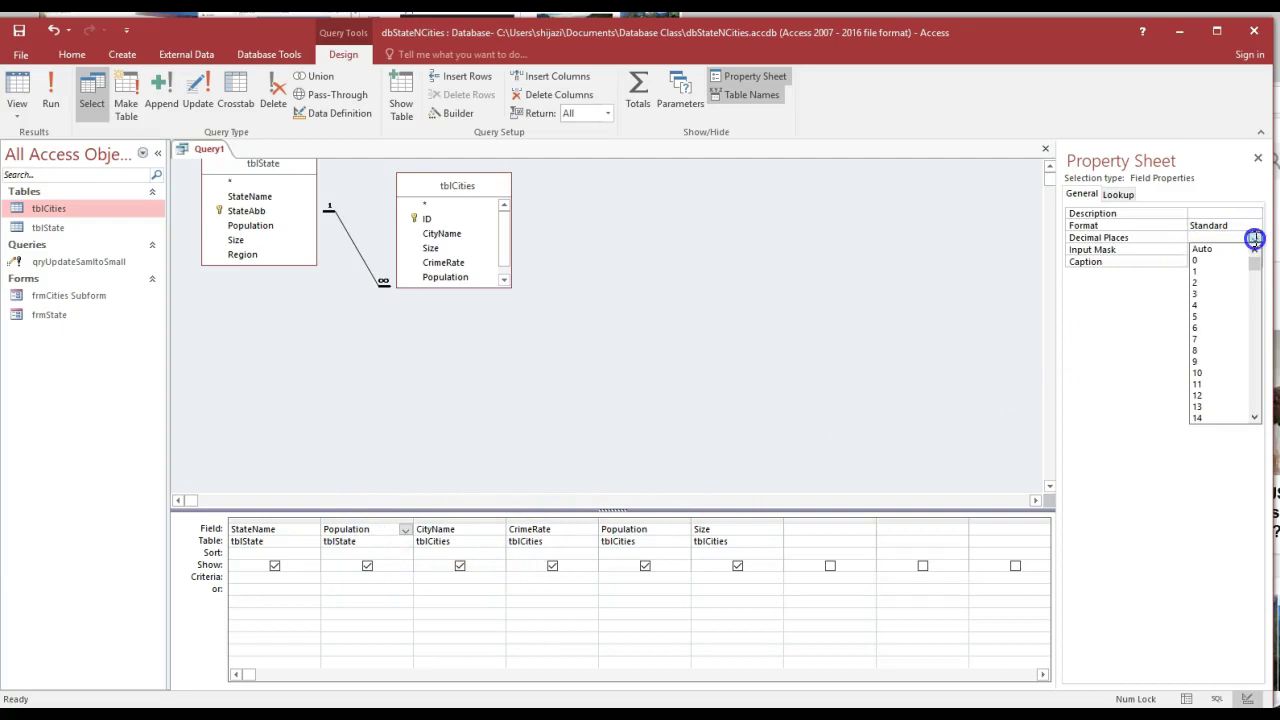
{"action": "left_click", "coordinate": [1222, 261]}
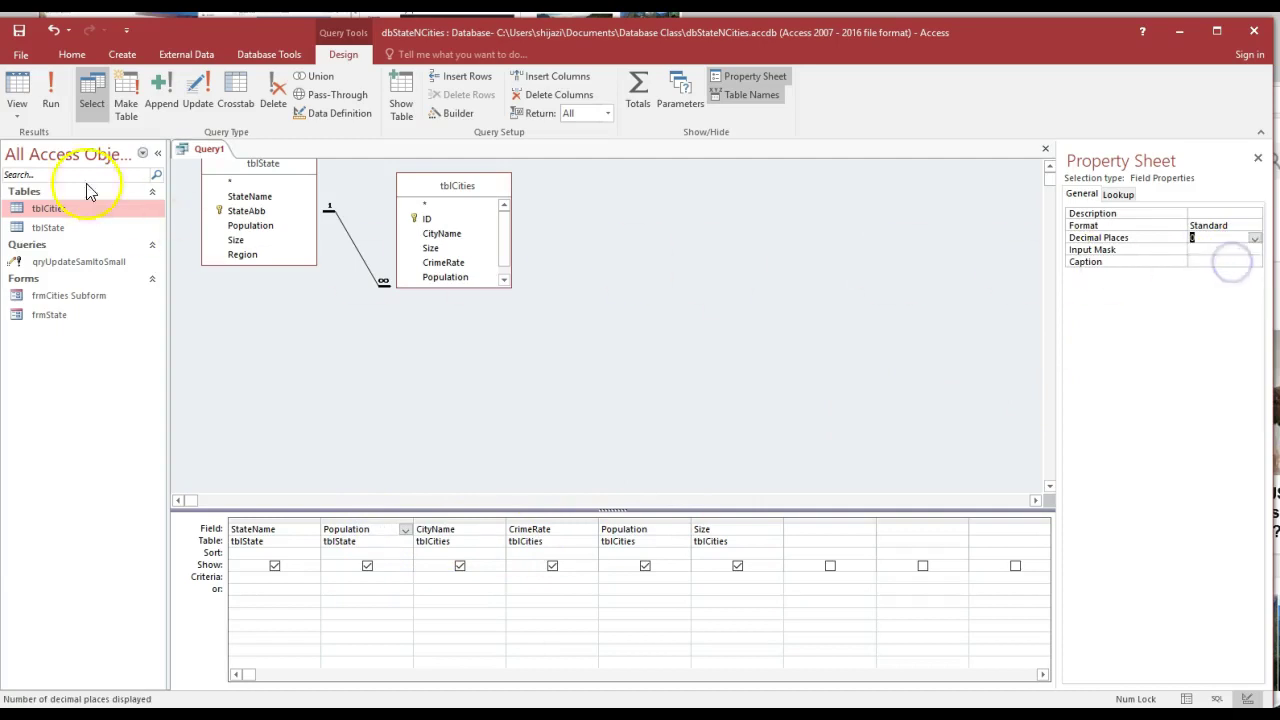
{"action": "left_click", "coordinate": [52, 100]}
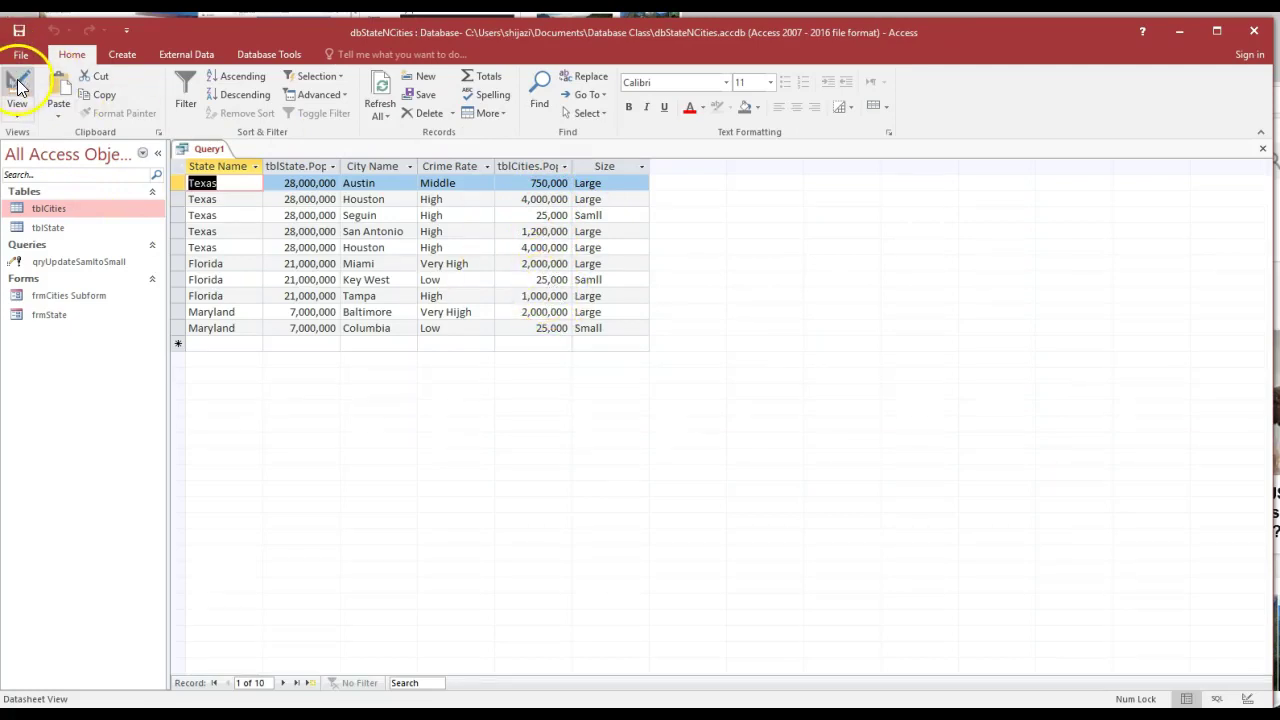
Return to Design View and start the seventh grid column as Project:.
{"action": "left_click", "coordinate": [17, 87]}
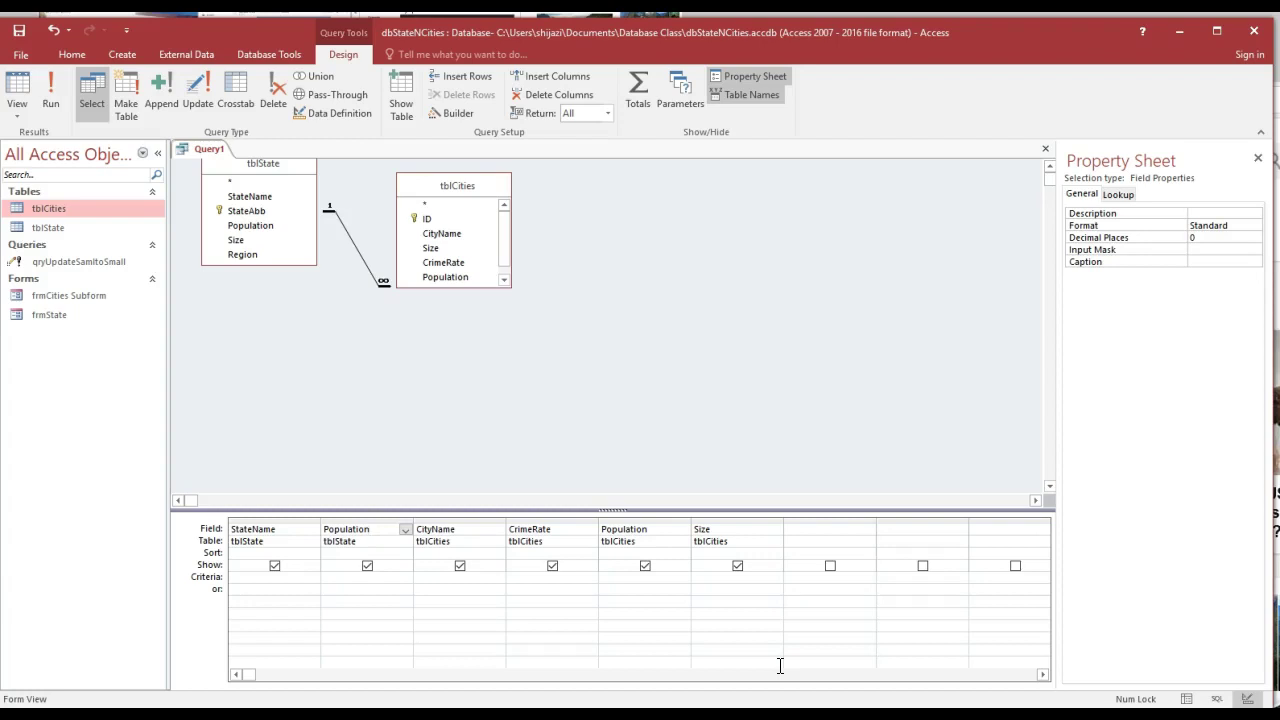
{"action": "left_click", "coordinate": [801, 533]}
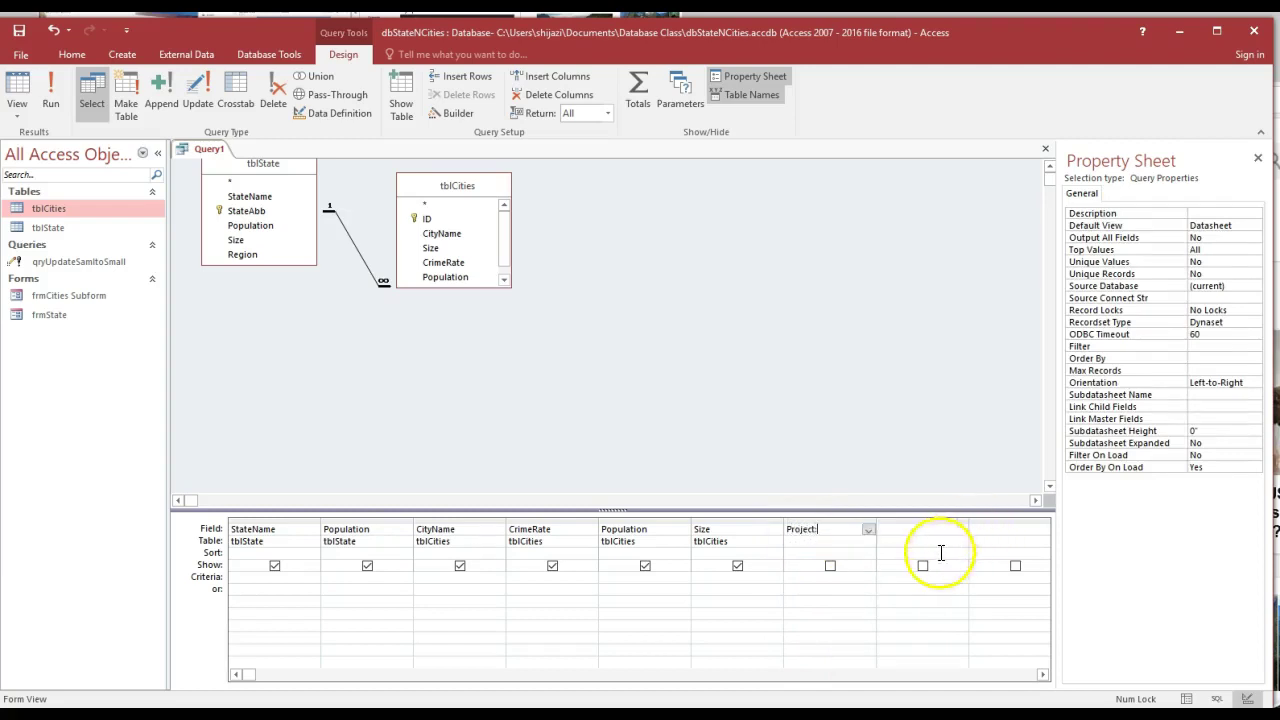
In the Expression Builder, insert [tblCities].[Population] after Project:.
{"action": "left_click", "coordinate": [829, 534]}
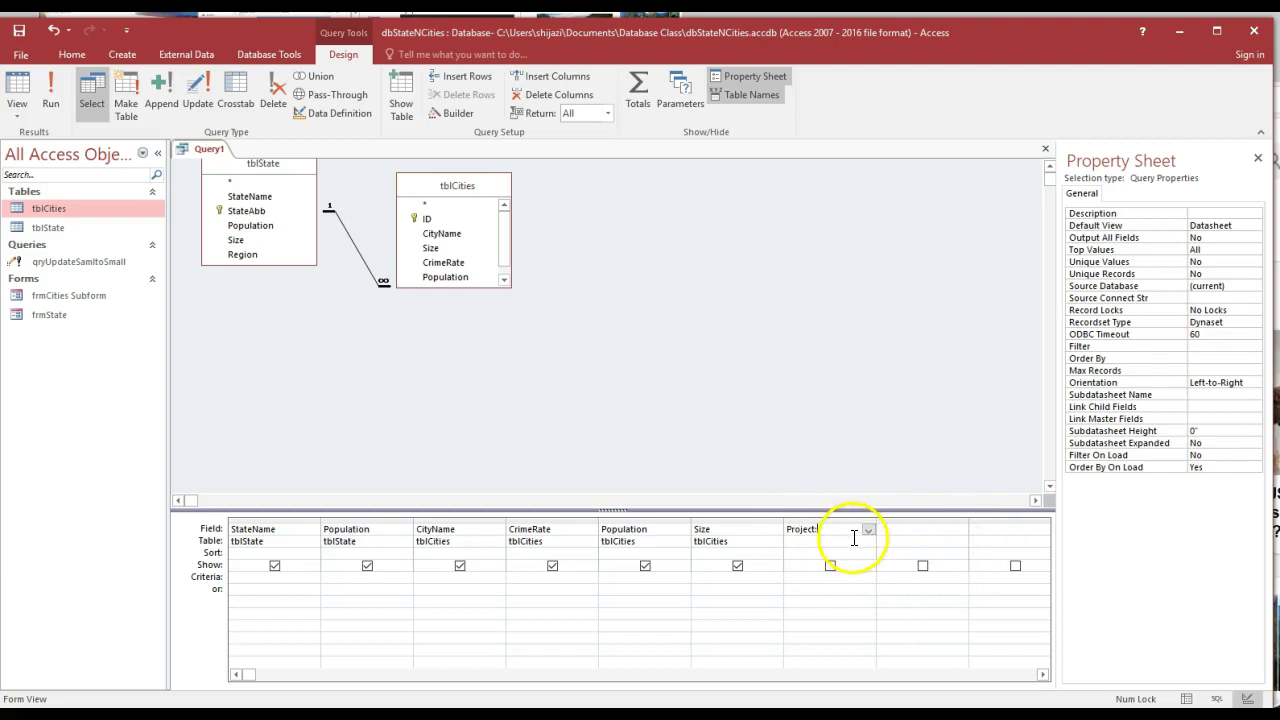
{"action": "left_click", "coordinate": [452, 114]}
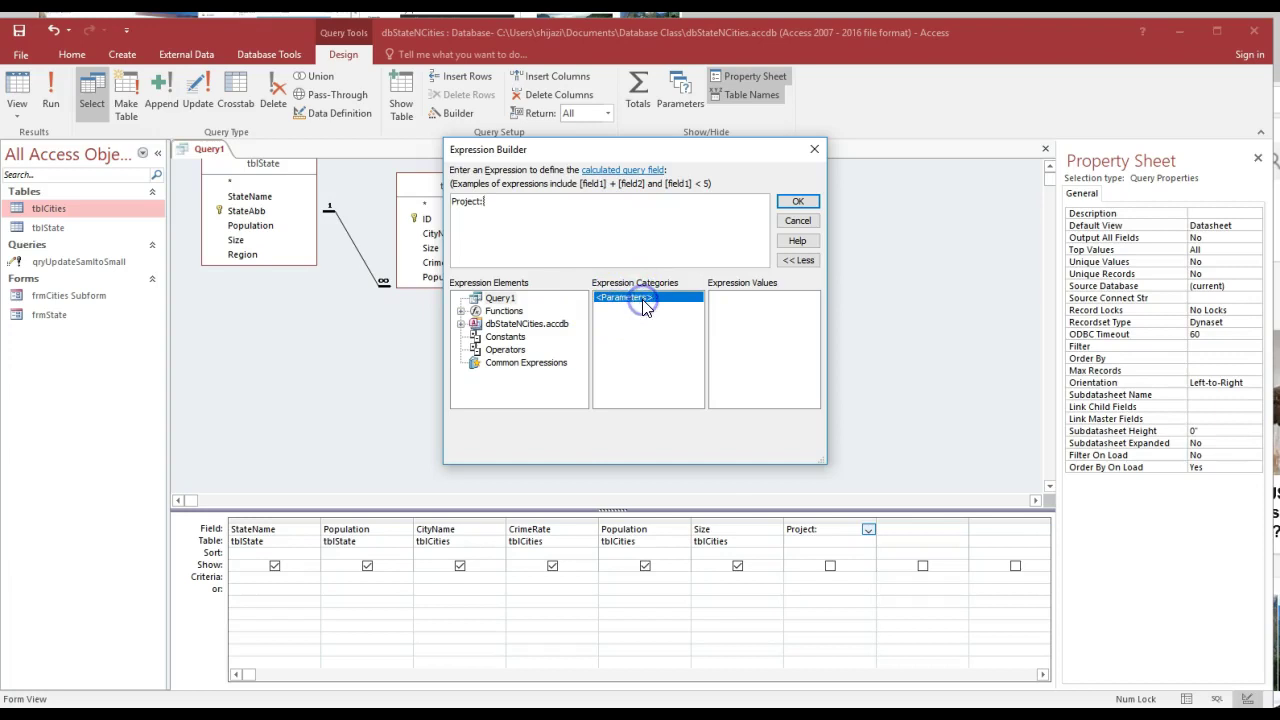
{"action": "left_click", "coordinate": [565, 213]}
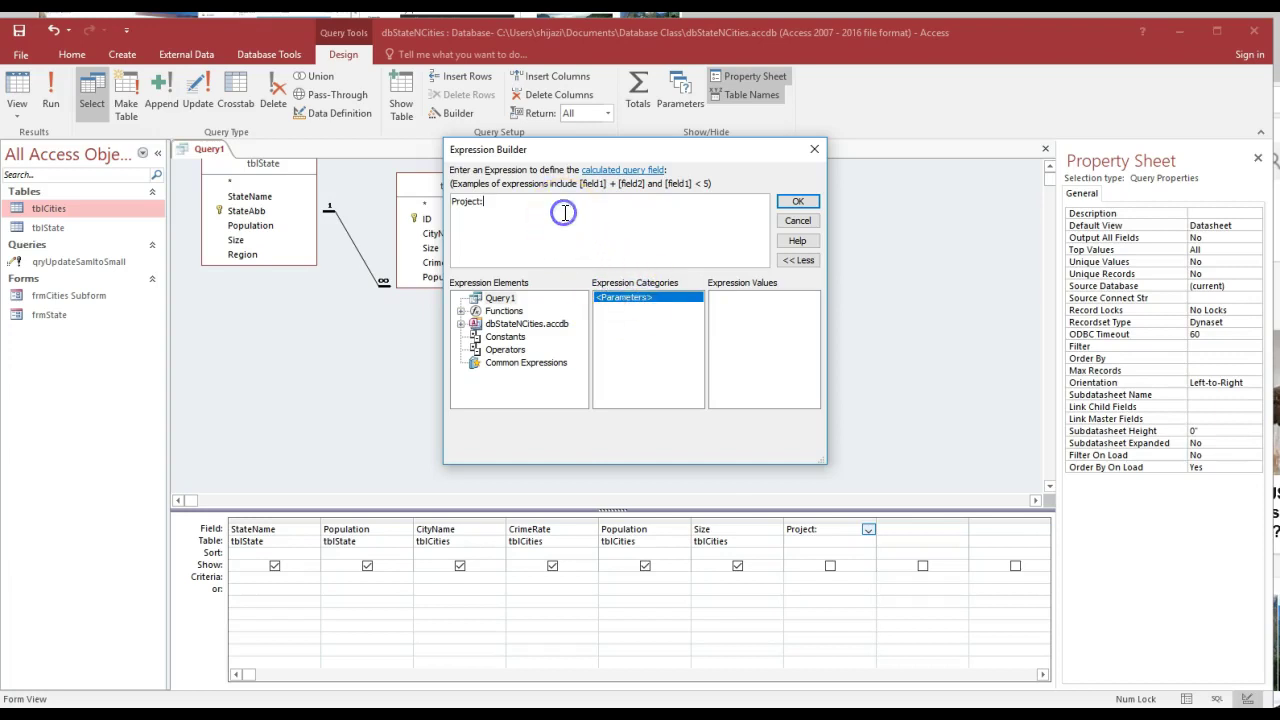
{"action": "type", "text": "t"}
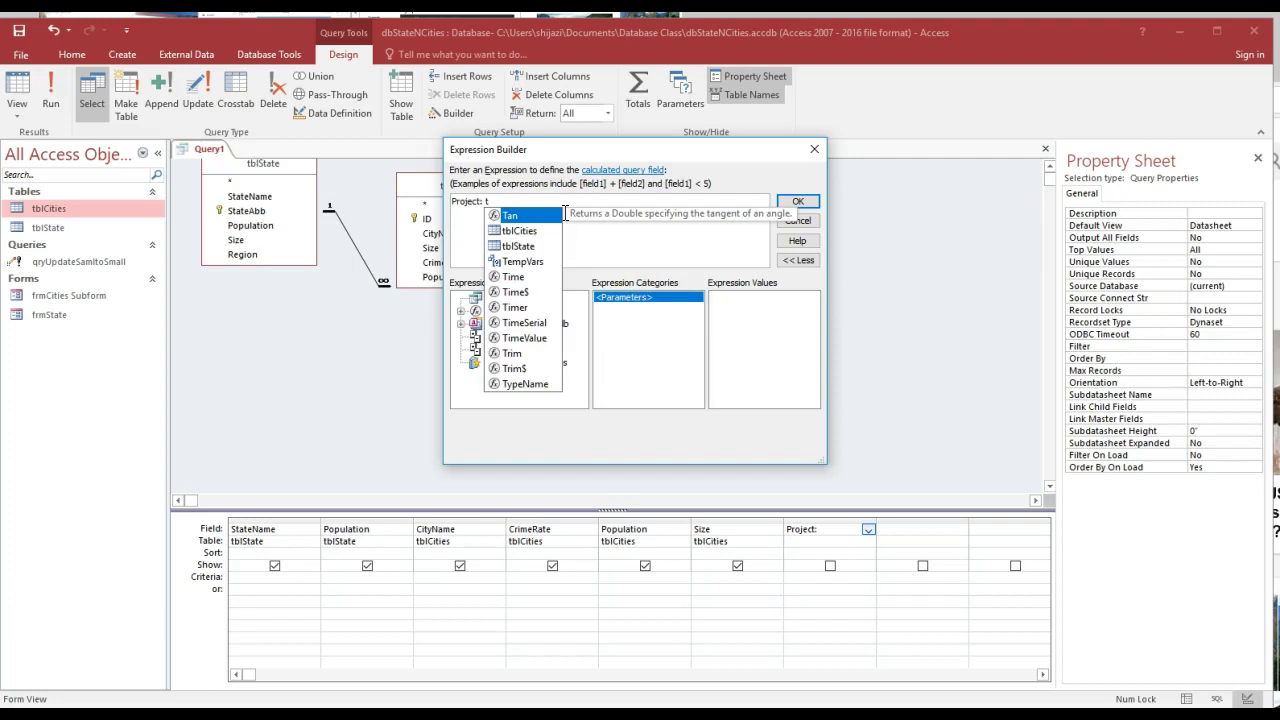
{"action": "type", "text": "bl"}
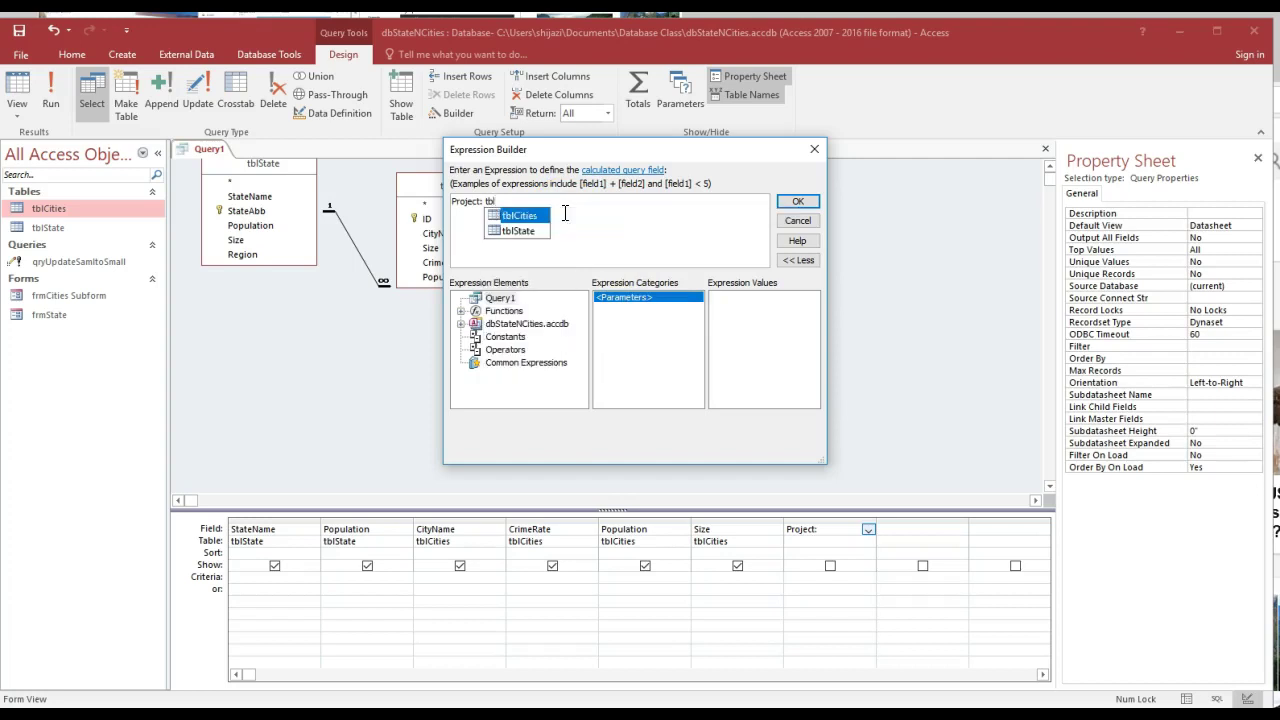
{"action": "left_click", "coordinate": [536, 218]}
{"action": "double_click", "coordinate": [536, 218]}
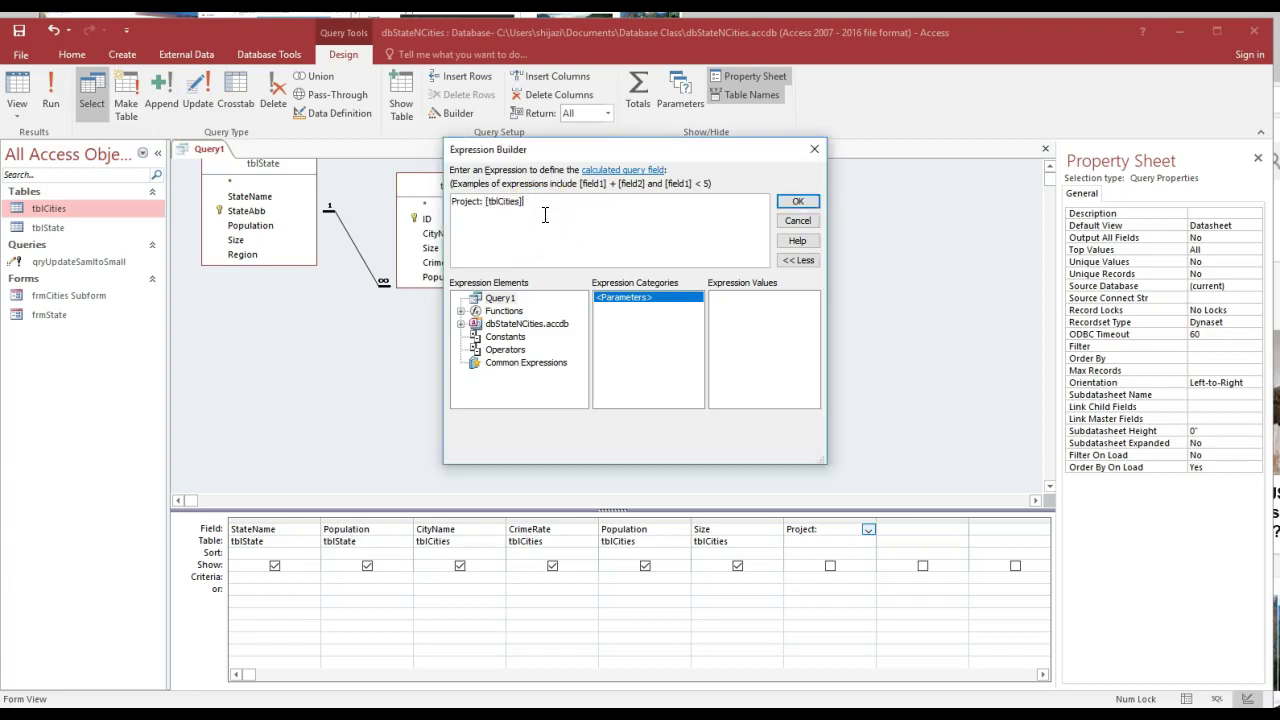
{"action": "type", "text": "."}
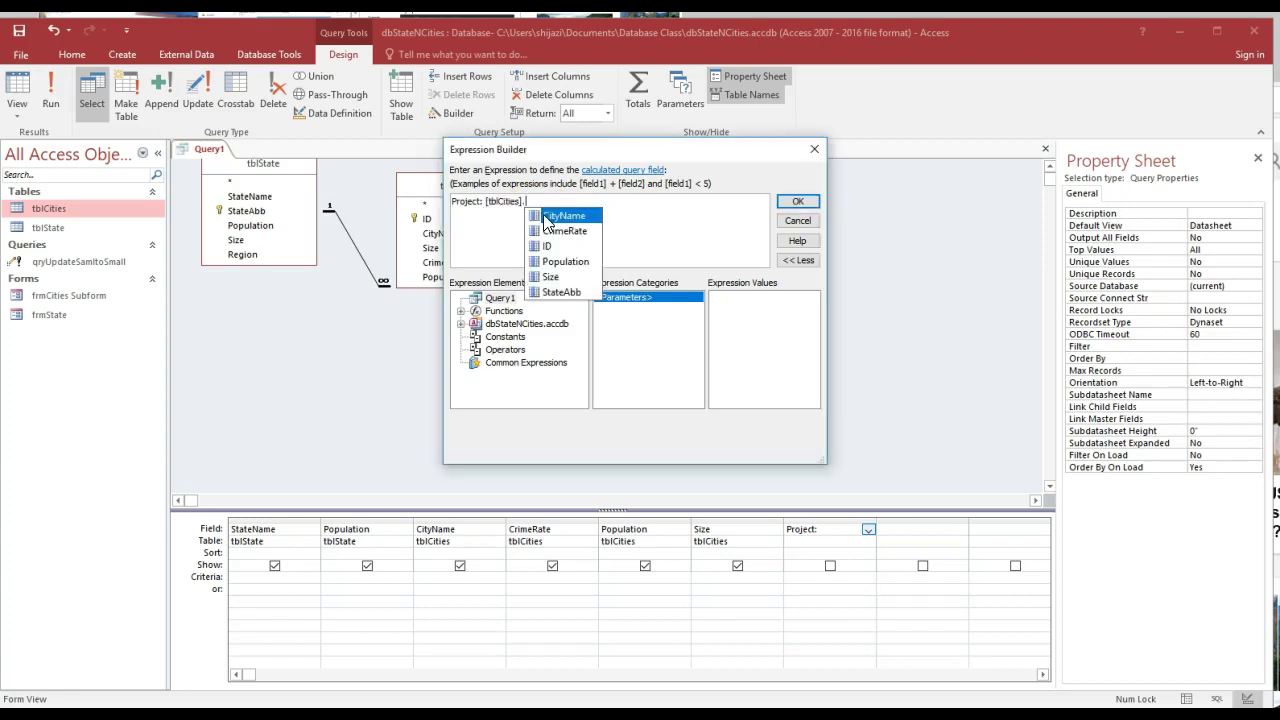
{"action": "double_click", "coordinate": [566, 261]}
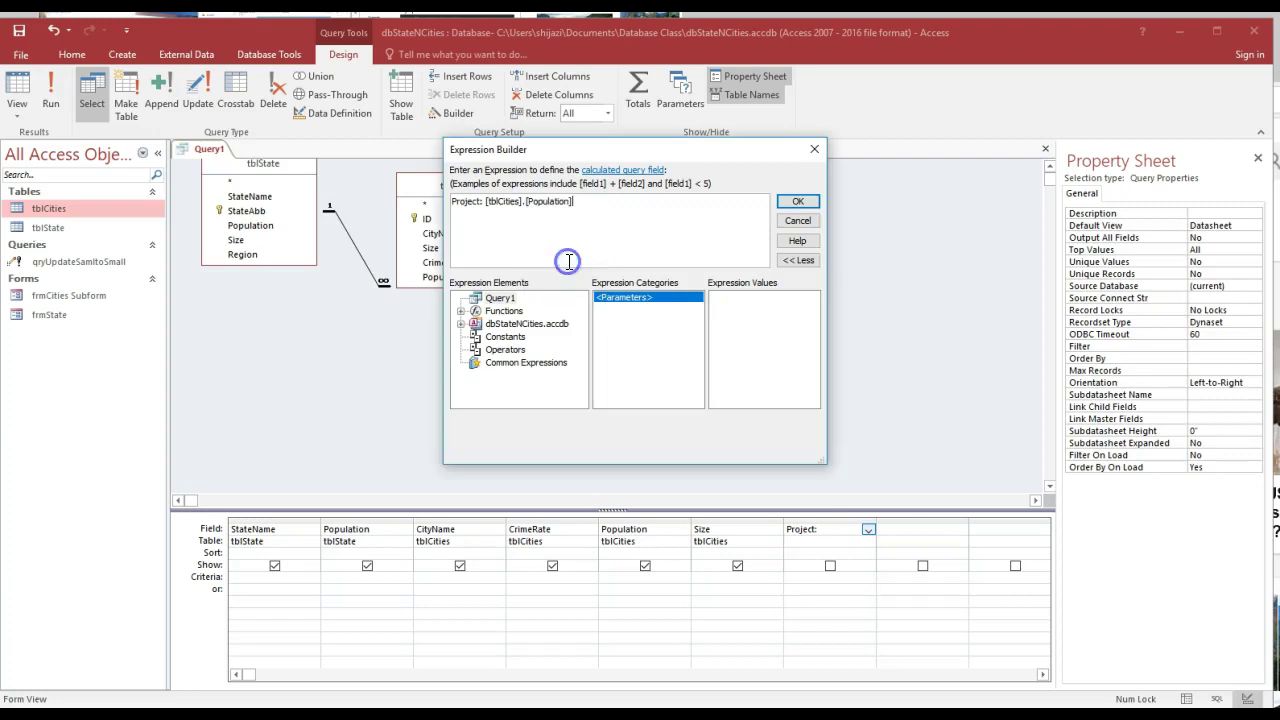
Complete the expression with *([tblCities].[Population]*.05) and commit it to the grid.
{"action": "left_click", "coordinate": [595, 205]}
{"action": "type", "text": "ta"}
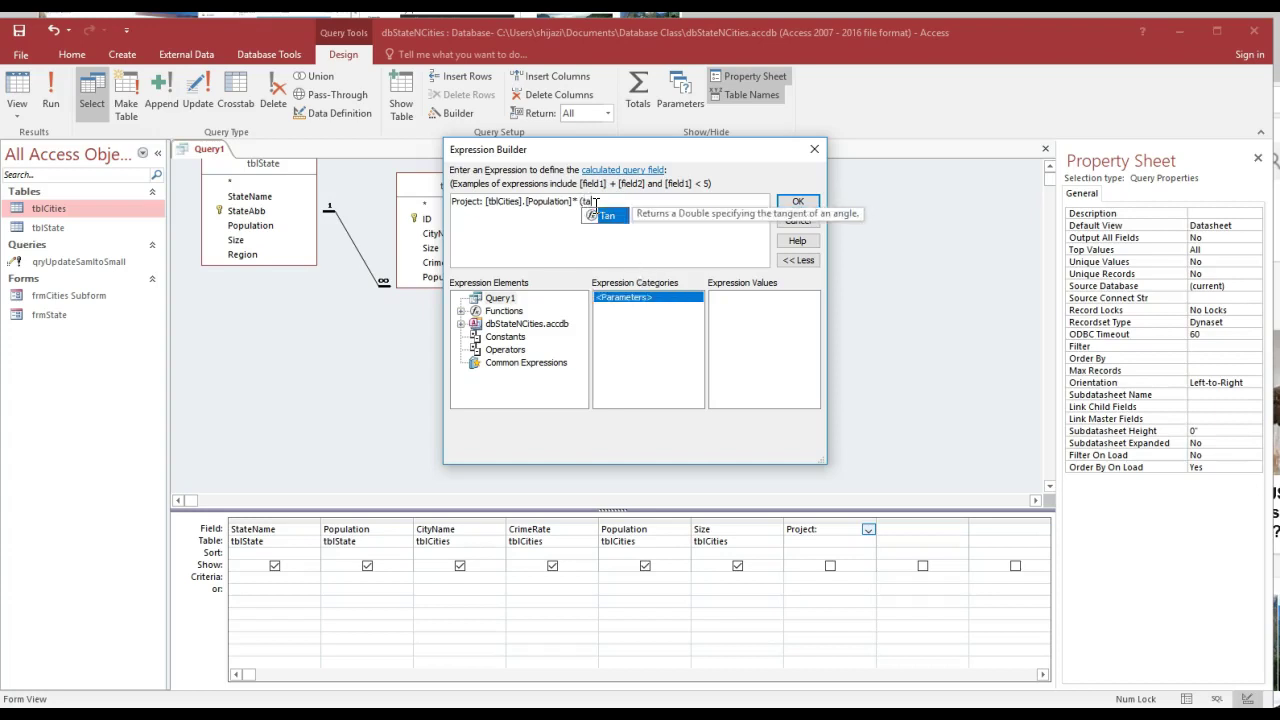
{"action": "key", "text": "BackSpace"}
{"action": "type", "text": "bl"}
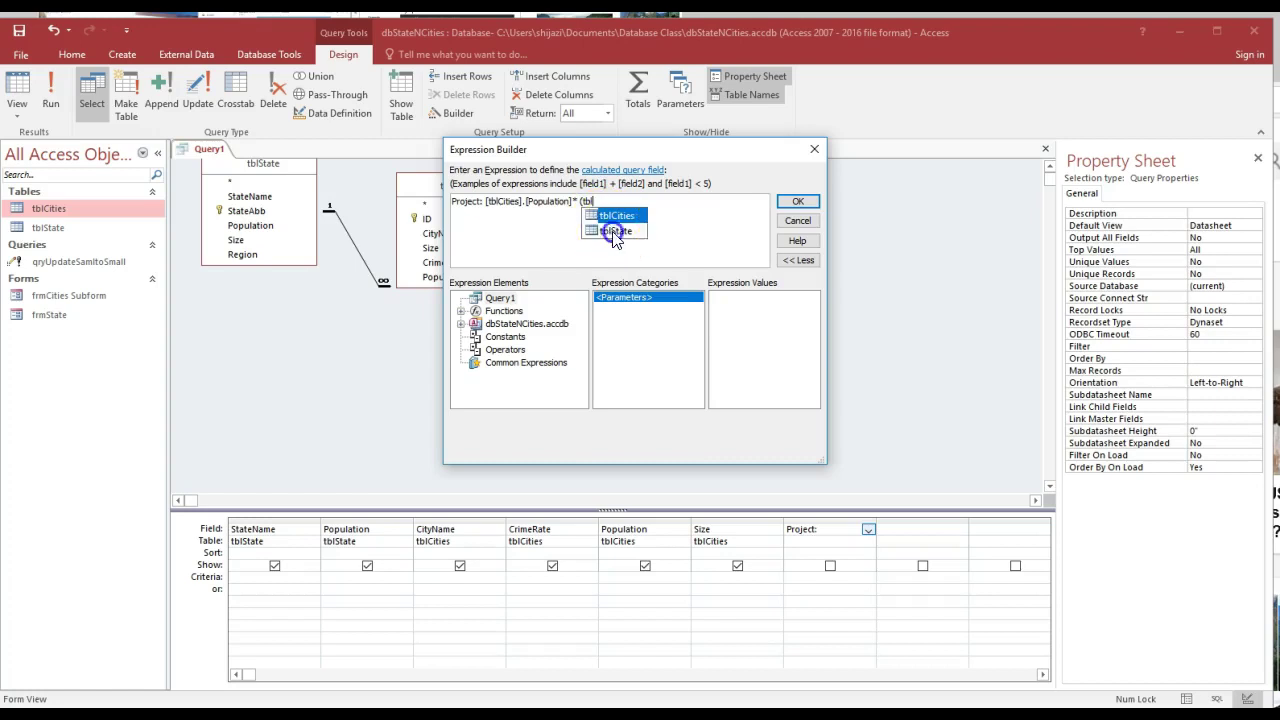
{"action": "double_click", "coordinate": [614, 230]}
{"action": "type", "text": "."}
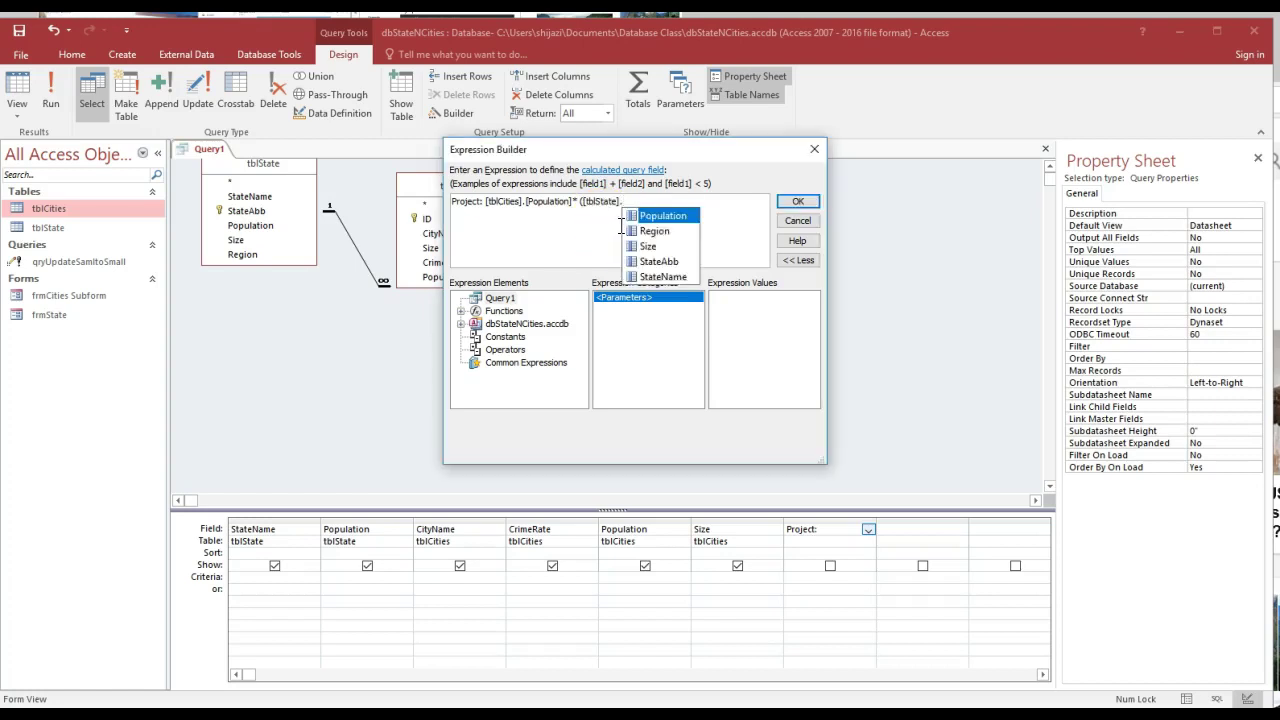
{"action": "key", "text": "BackSpace"}
{"action": "key", "text": "BackSpace"}
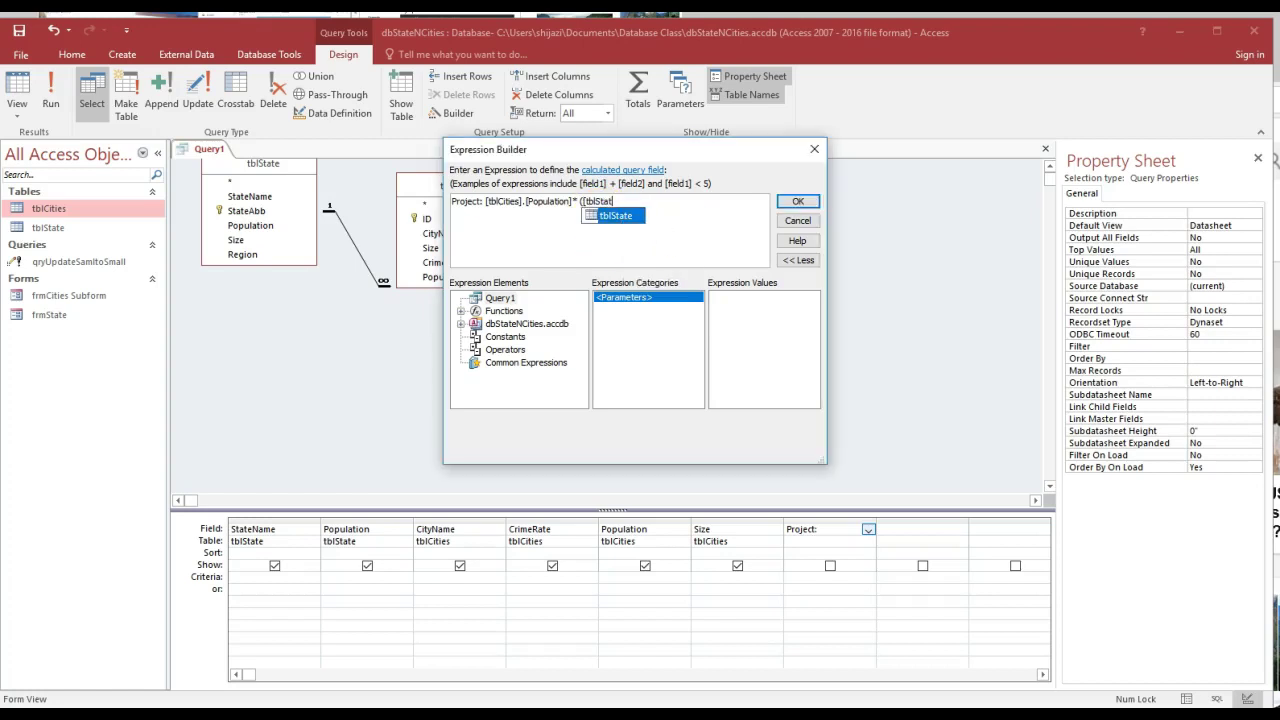
{"action": "key", "text": "BackSpace"}
{"action": "double_click", "coordinate": [638, 215]}
{"action": "type", "text": "."}
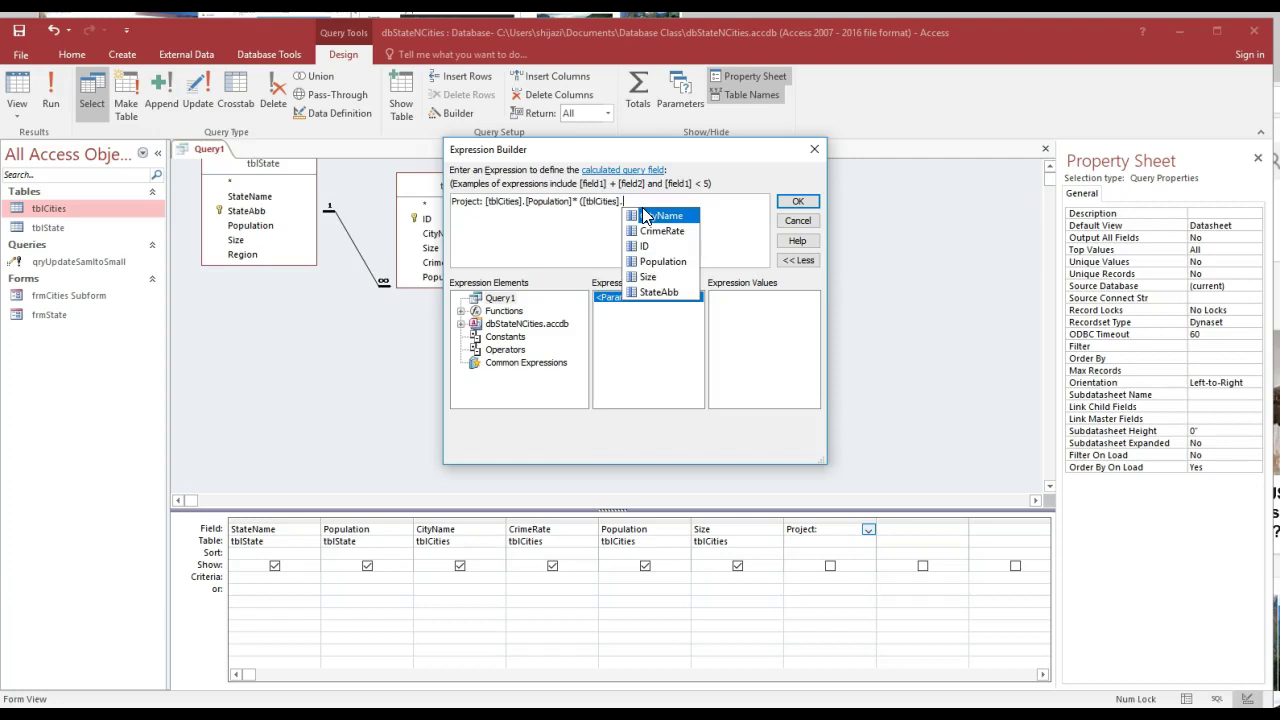
{"action": "double_click", "coordinate": [660, 261]}
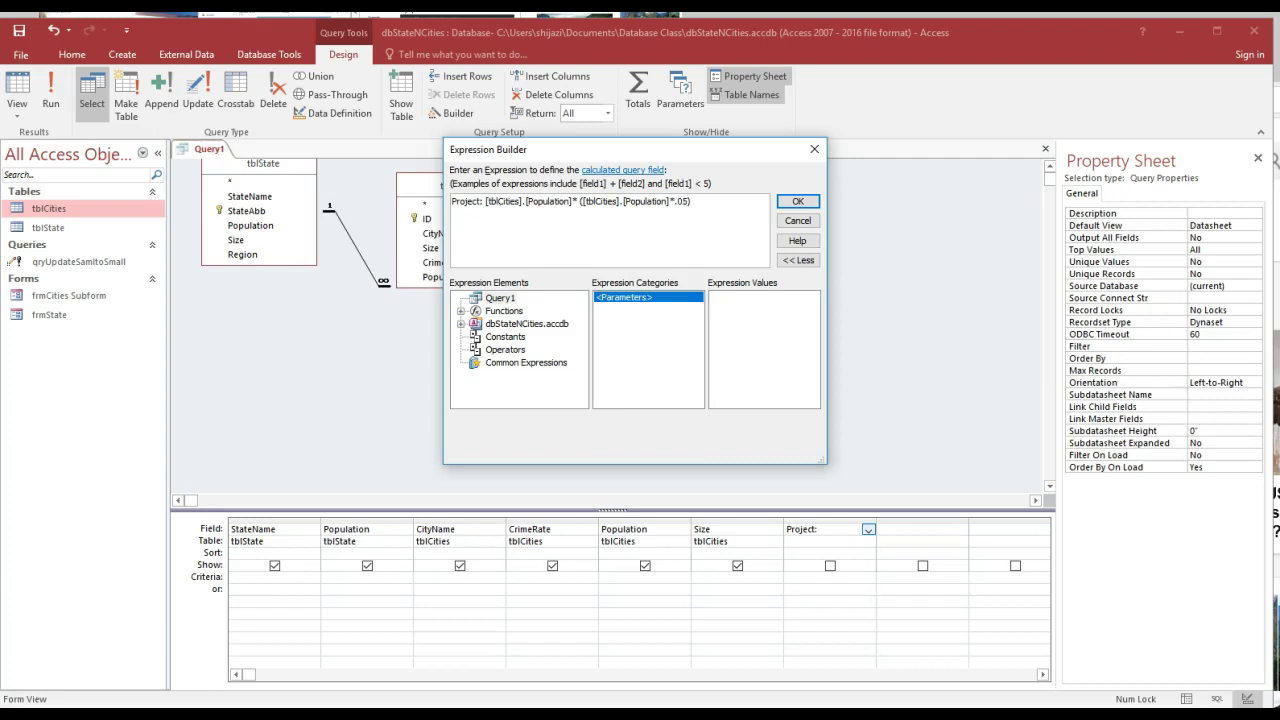
{"action": "left_click", "coordinate": [808, 203]}
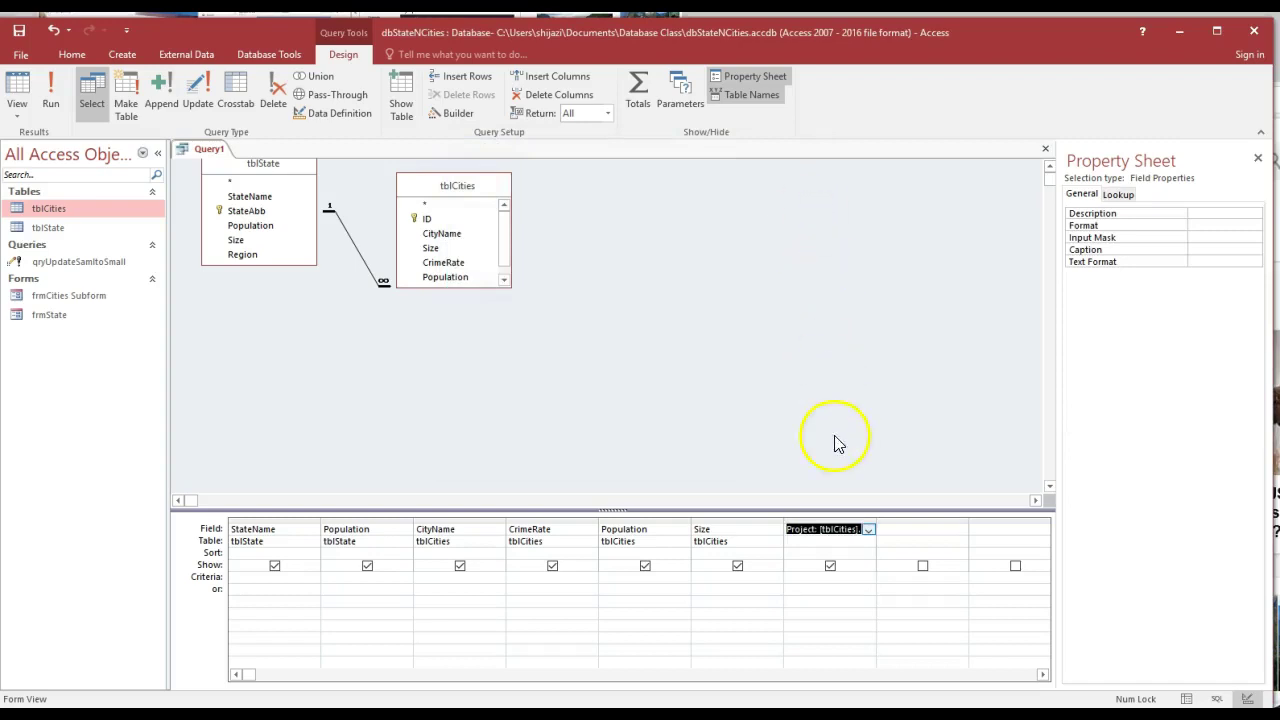
{"action": "left_click", "coordinate": [839, 544]}
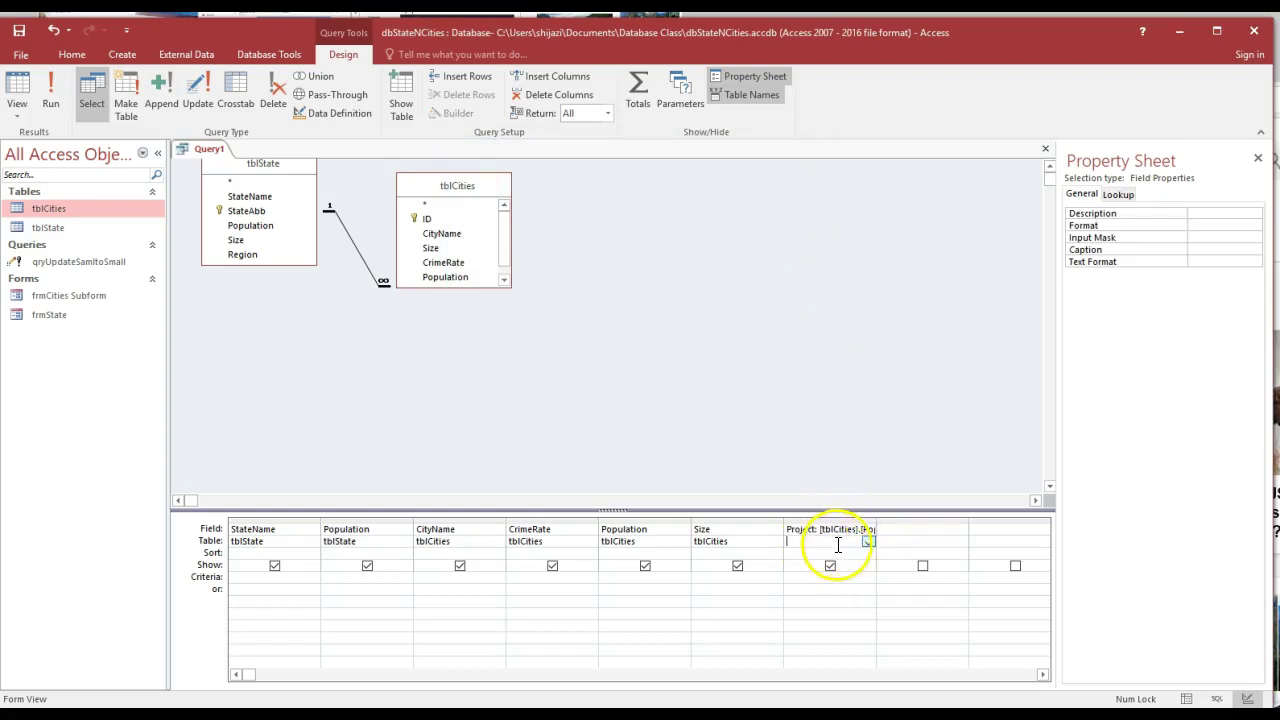
{"action": "left_click", "coordinate": [759, 547]}
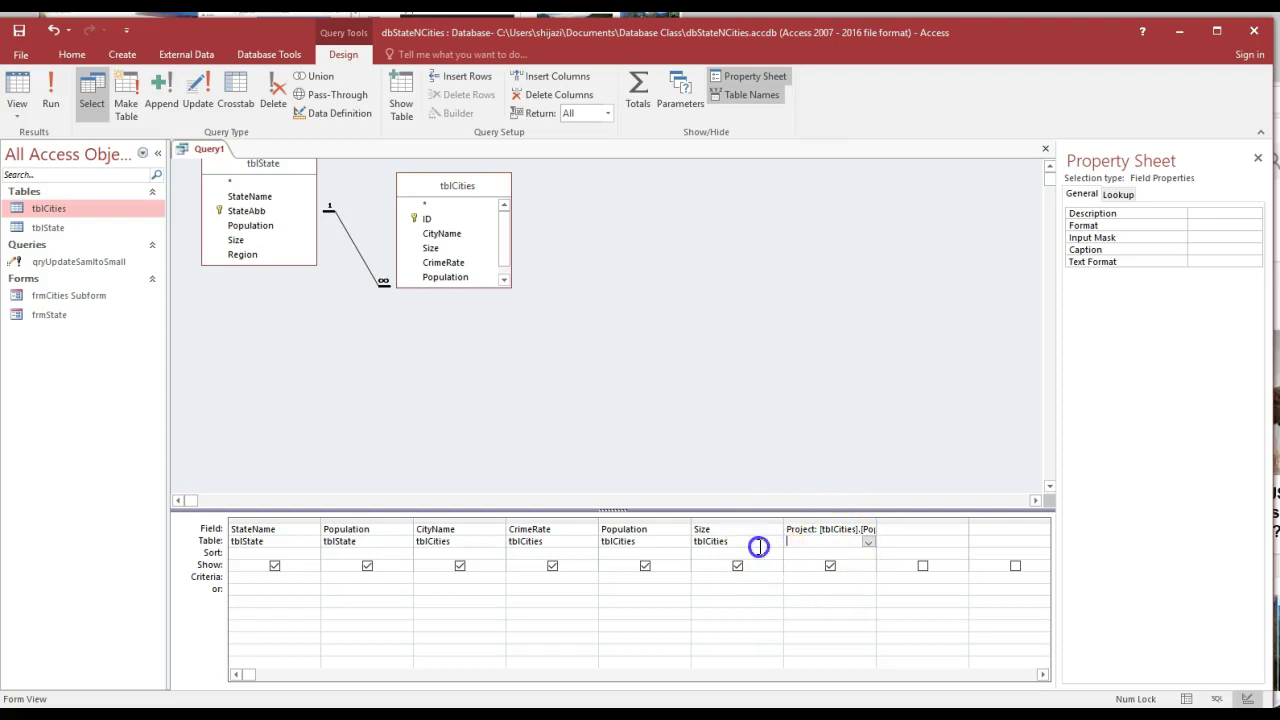
{"action": "left_click", "coordinate": [640, 542]}
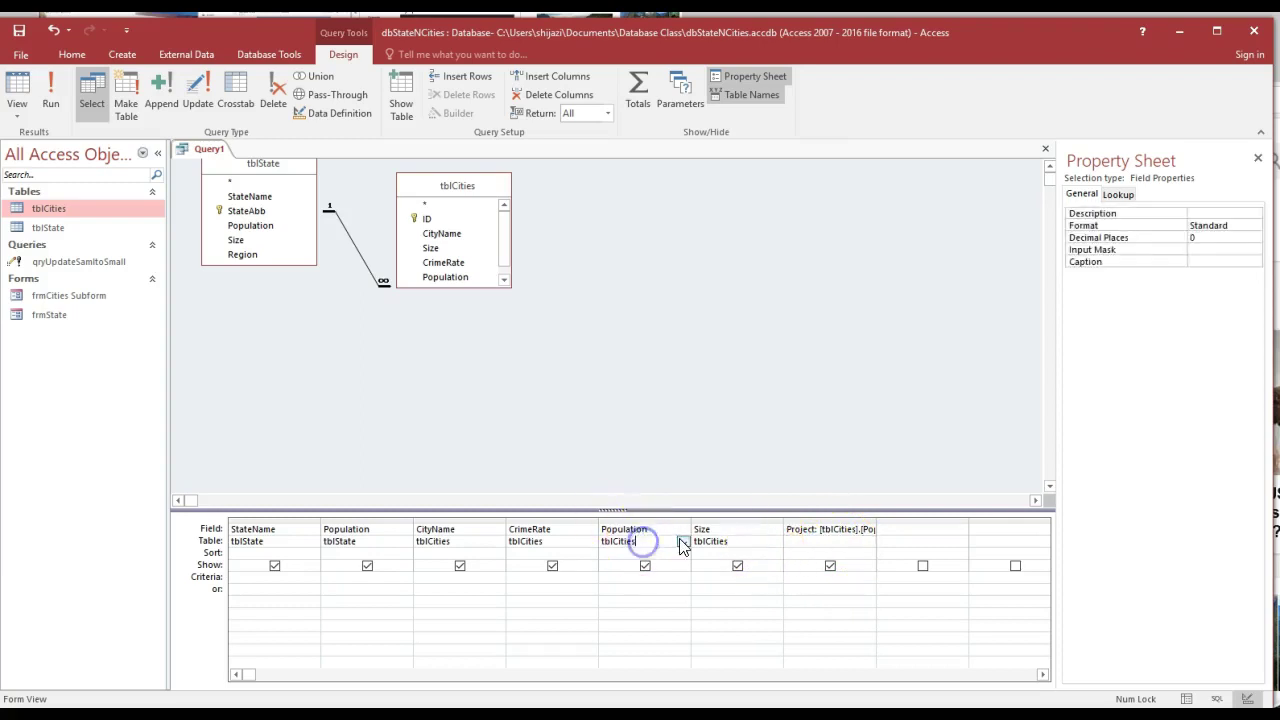
{"action": "left_click", "coordinate": [56, 97]}
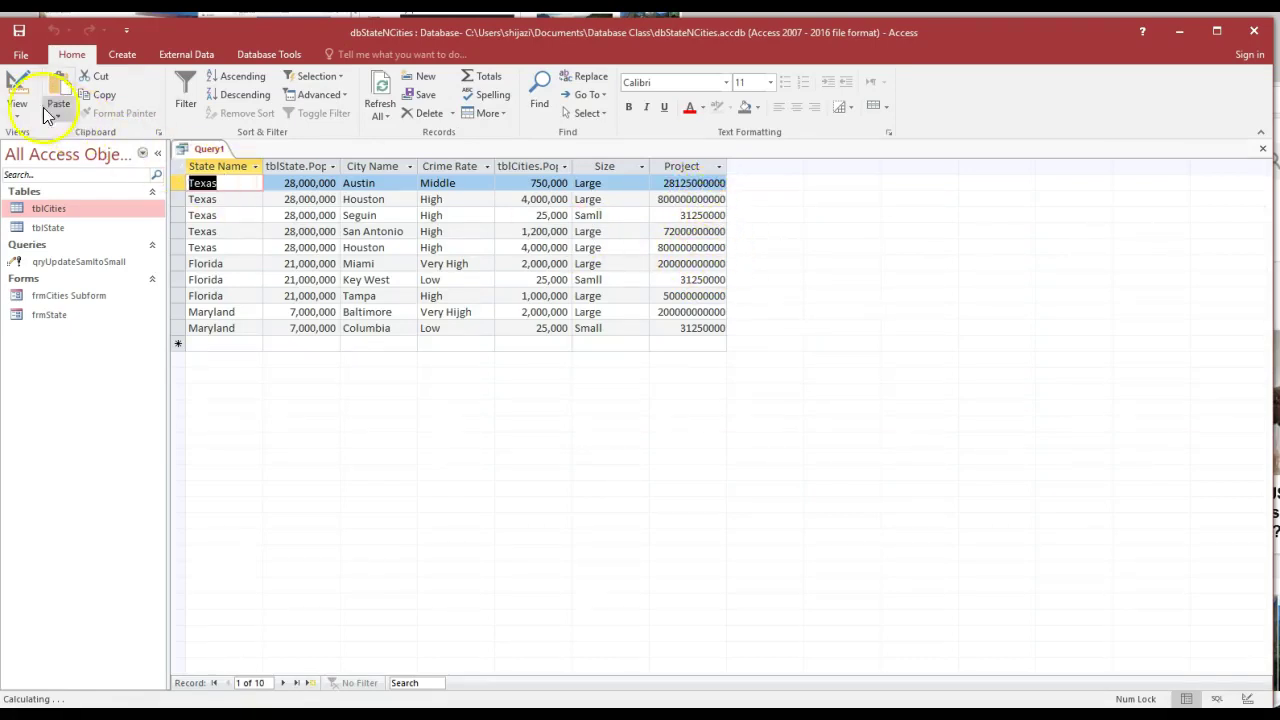
{"action": "left_click", "coordinate": [17, 88]}
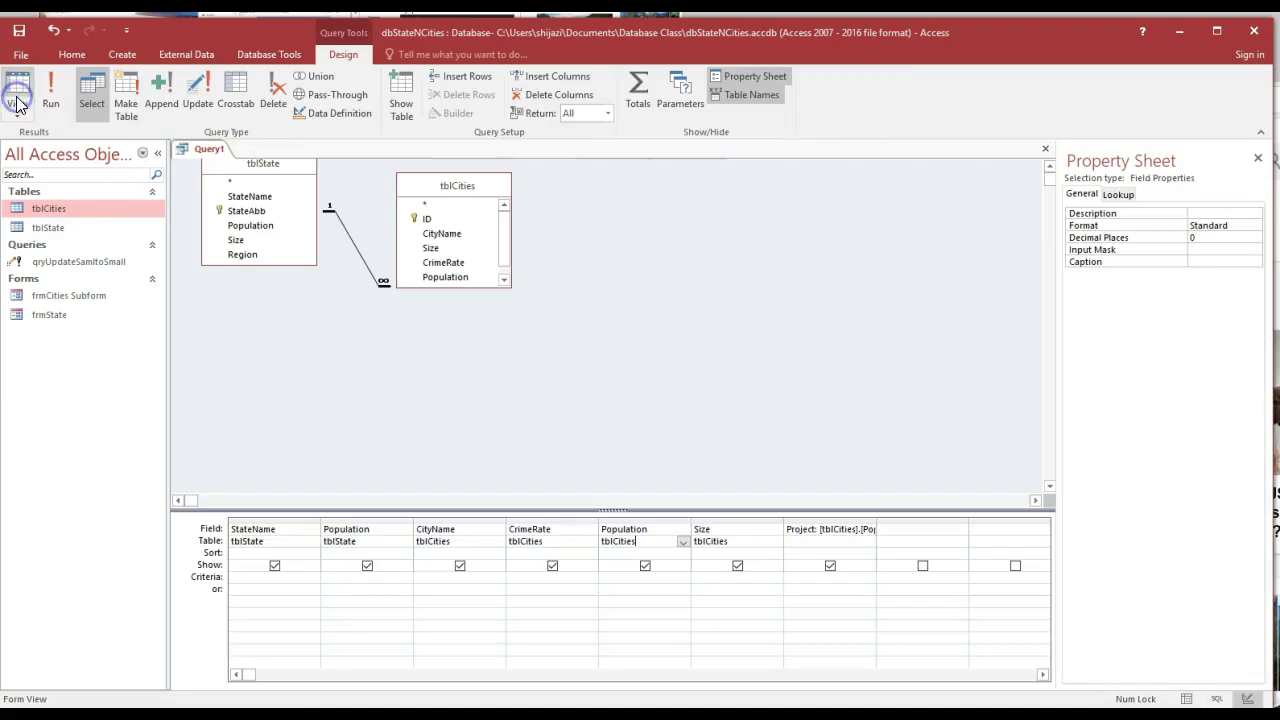
{"action": "left_click", "coordinate": [817, 528]}
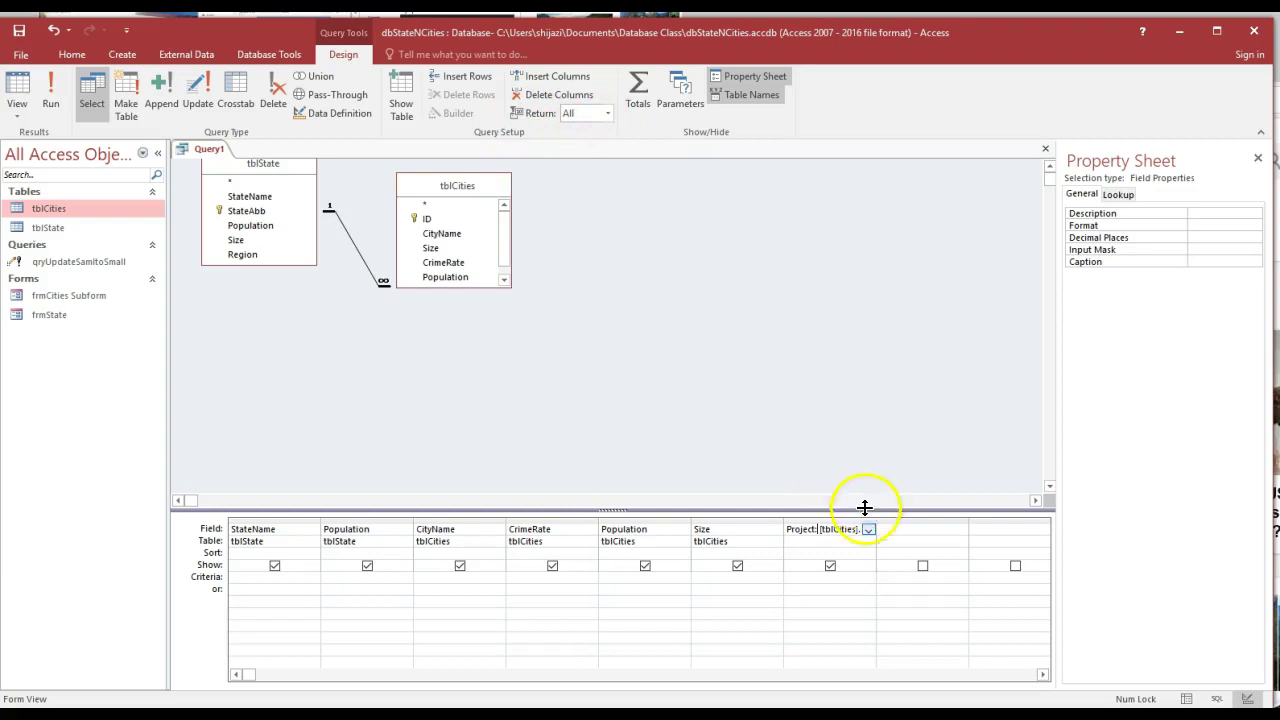
{"action": "left_click", "coordinate": [828, 531]}
Insert '+' between the Population terms so Projection adds 5%, then test-run the query (Austin 787500).
{"action": "left_click", "coordinate": [458, 116]}
{"action": "left_click", "coordinate": [615, 262]}
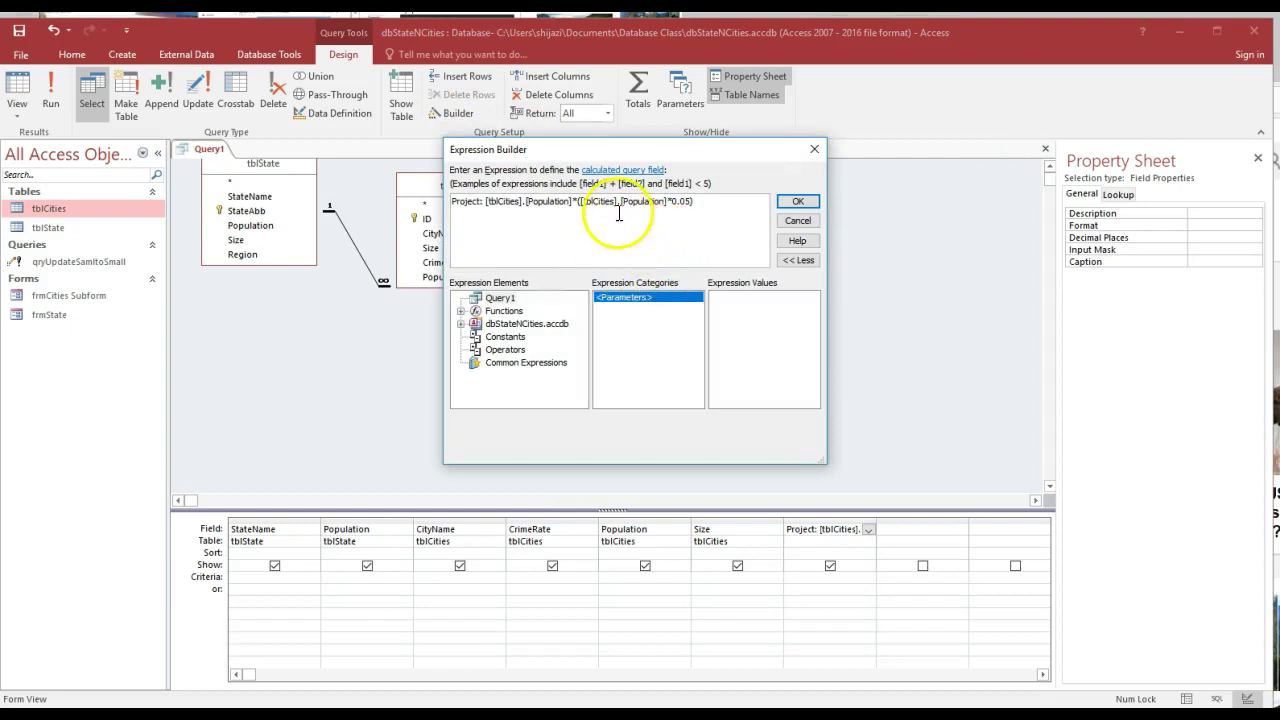
{"action": "left_click", "coordinate": [575, 203]}
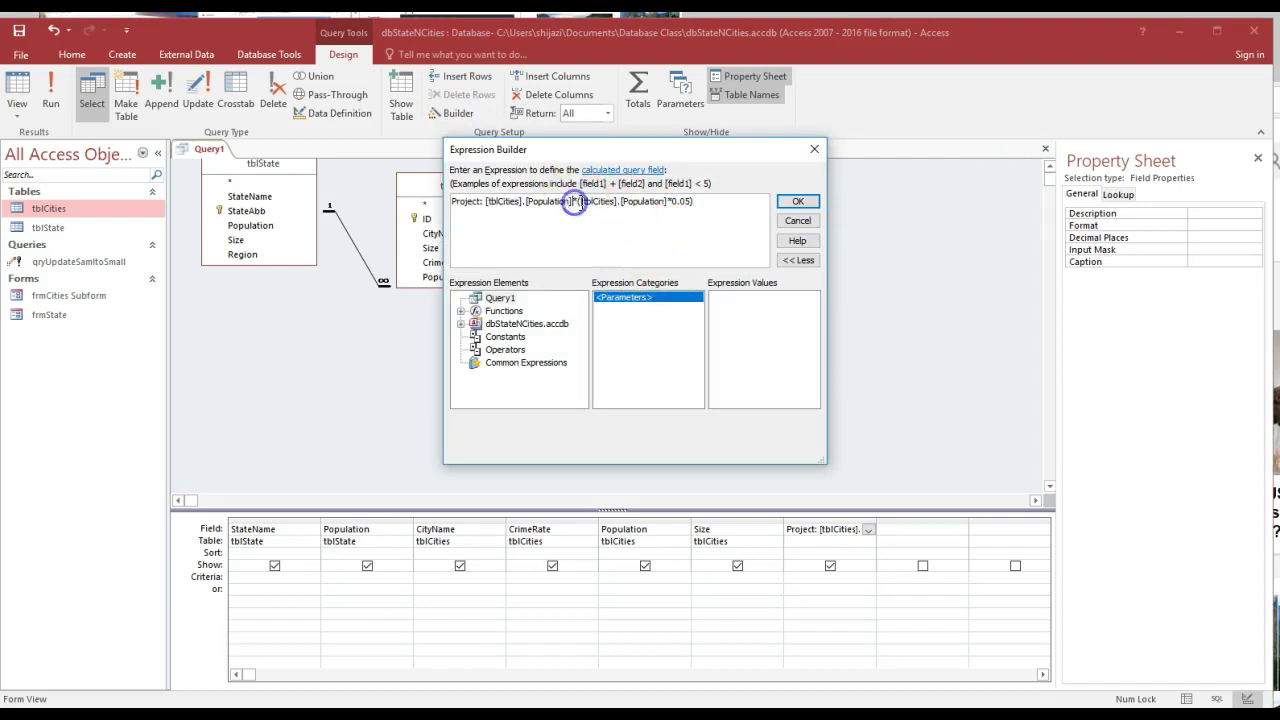
{"action": "key", "text": "BackSpace"}
{"action": "type", "text": "+"}
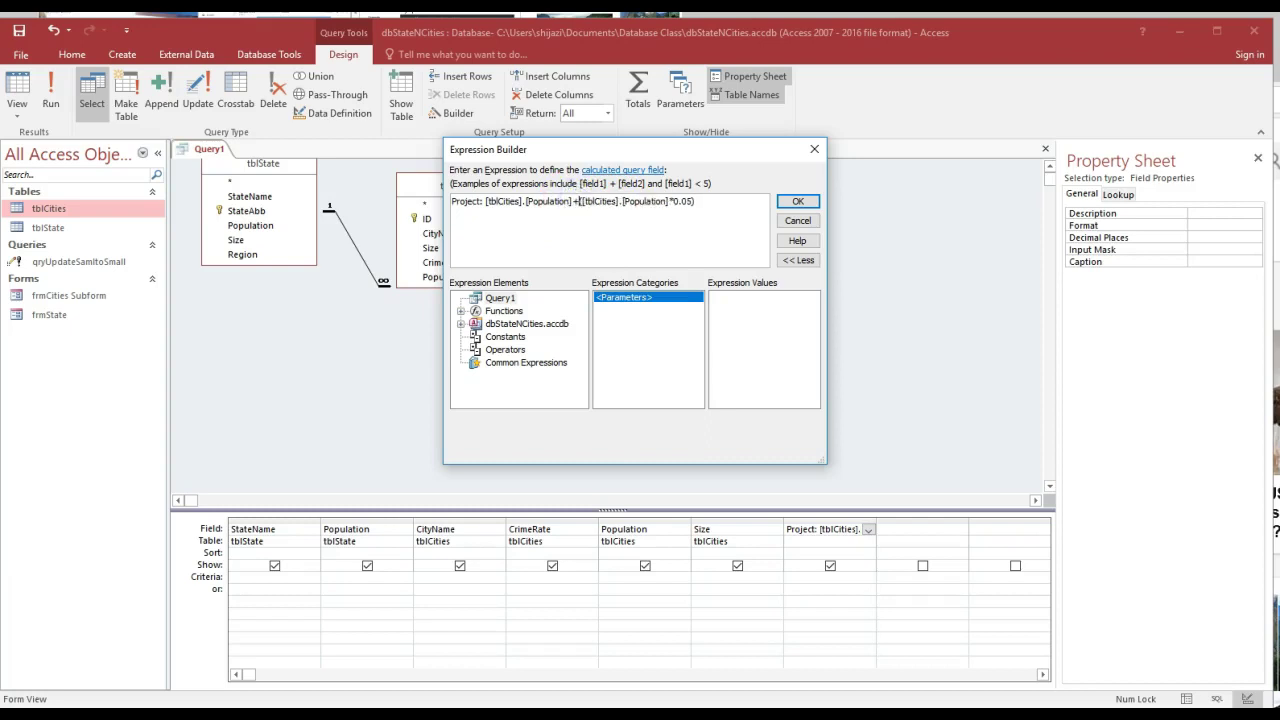
{"action": "left_click", "coordinate": [797, 202]}
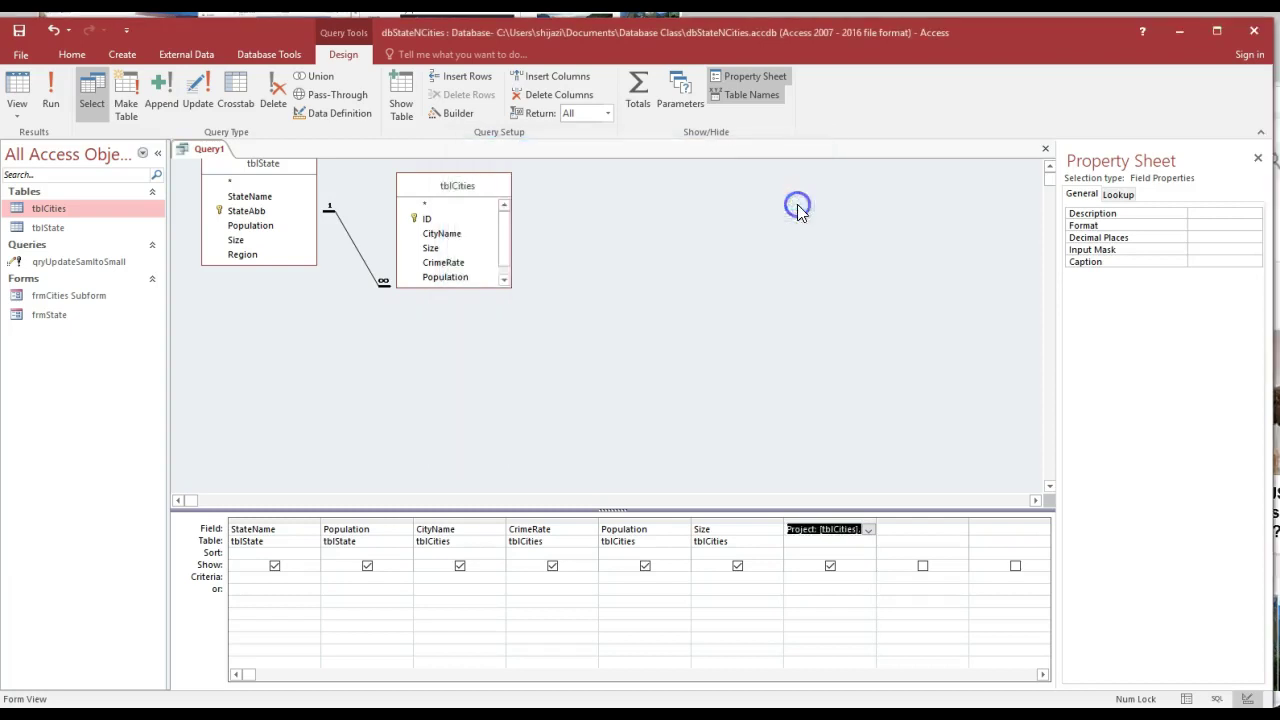
{"action": "left_click", "coordinate": [51, 93]}
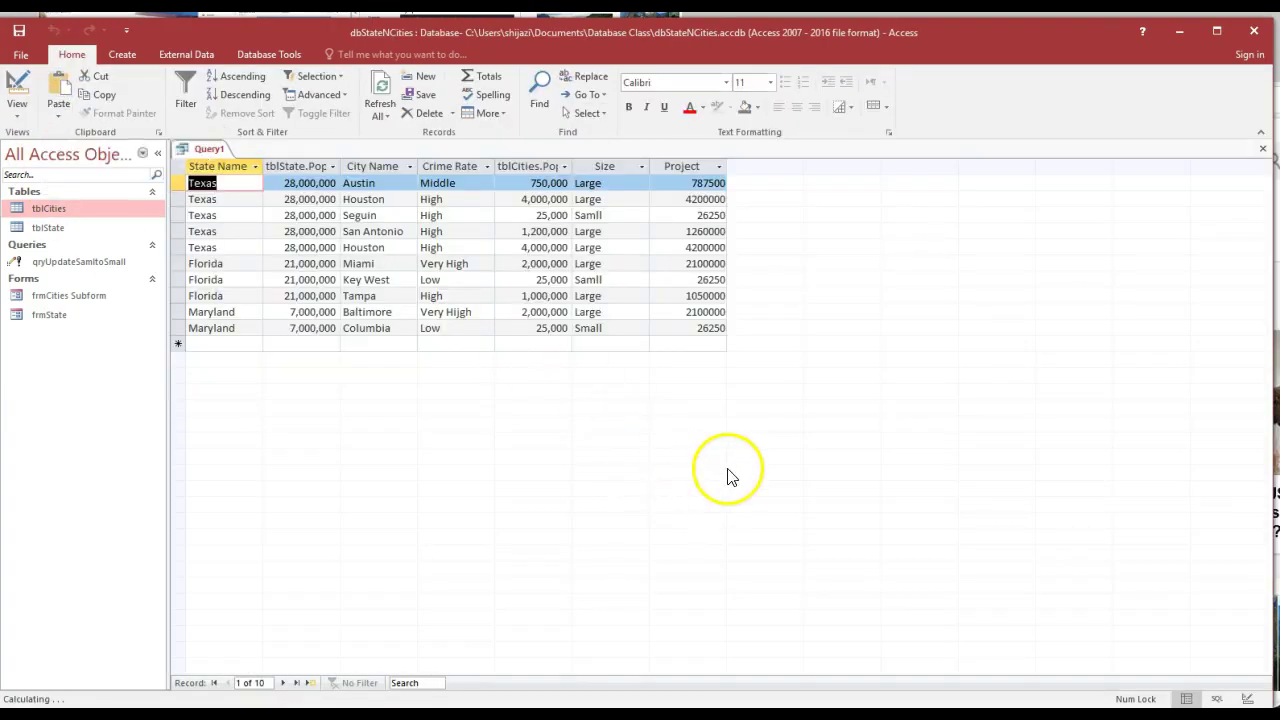
{"action": "left_click", "coordinate": [16, 92]}
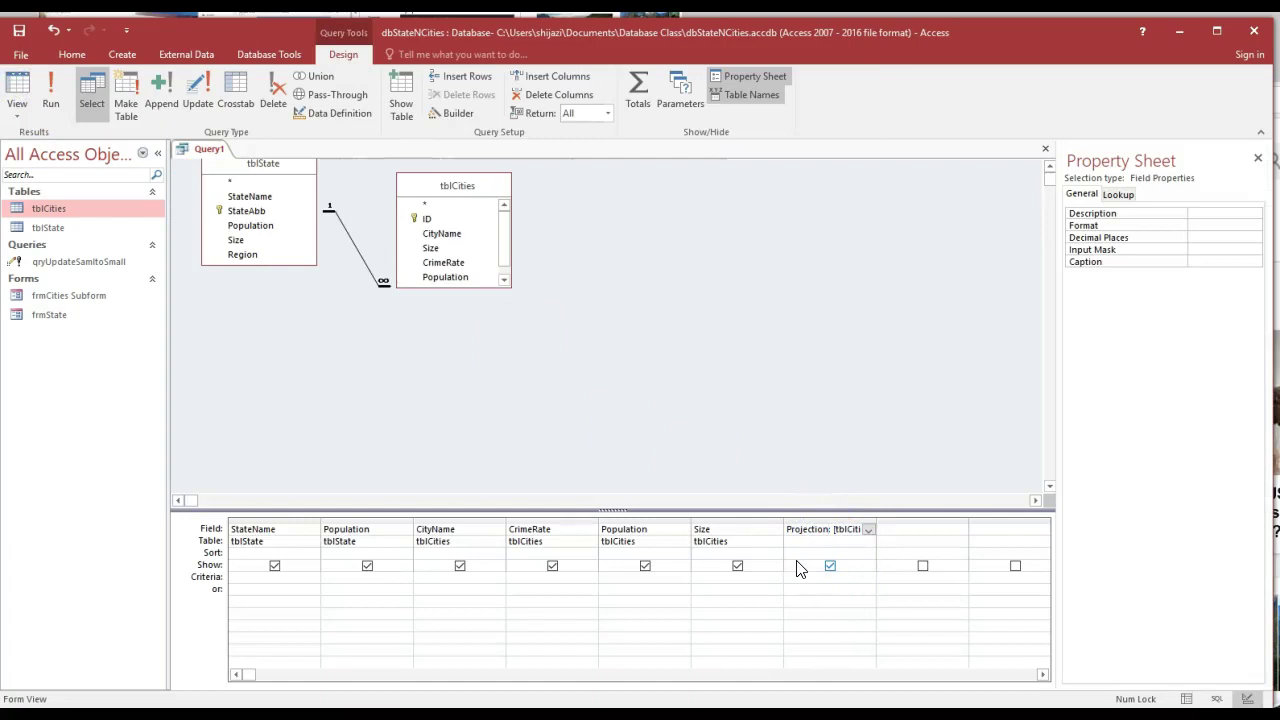
Open the Projection field's properties from its shortcut menu.
{"action": "type", "text": "."}
{"action": "left_click", "coordinate": [850, 535]}
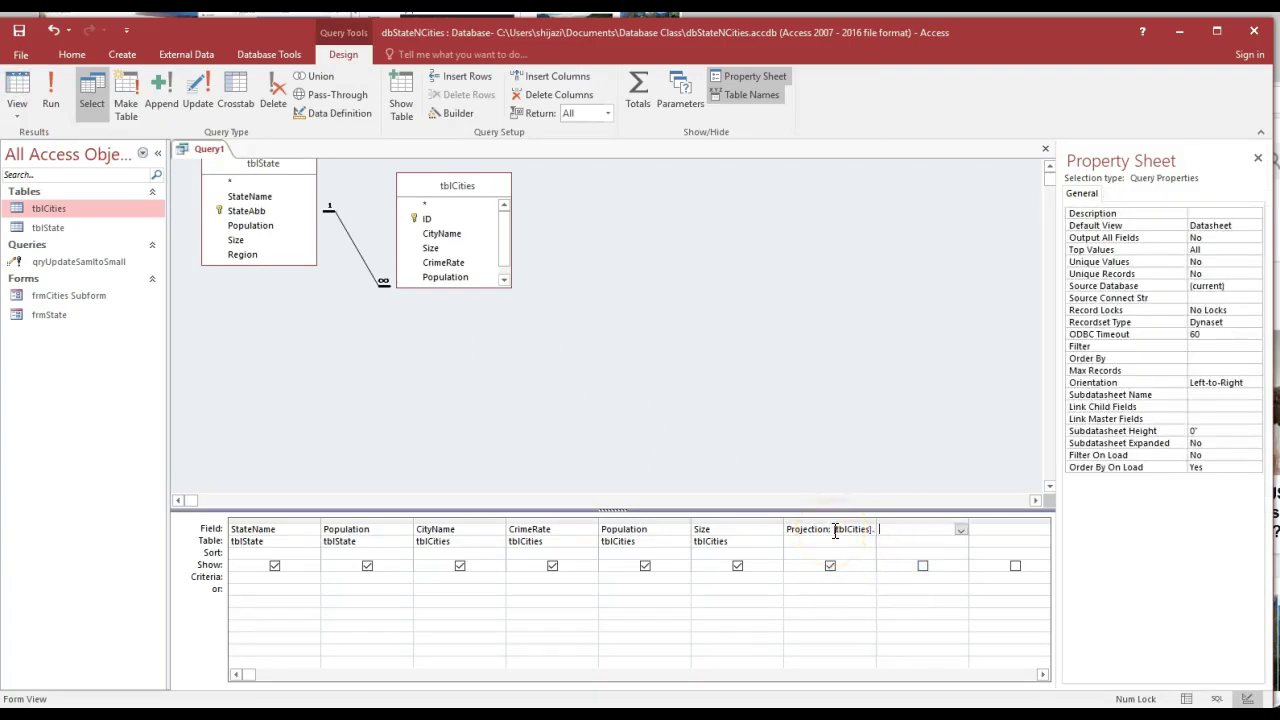
{"action": "left_click", "coordinate": [1233, 218]}
{"action": "right_click", "coordinate": [853, 530]}
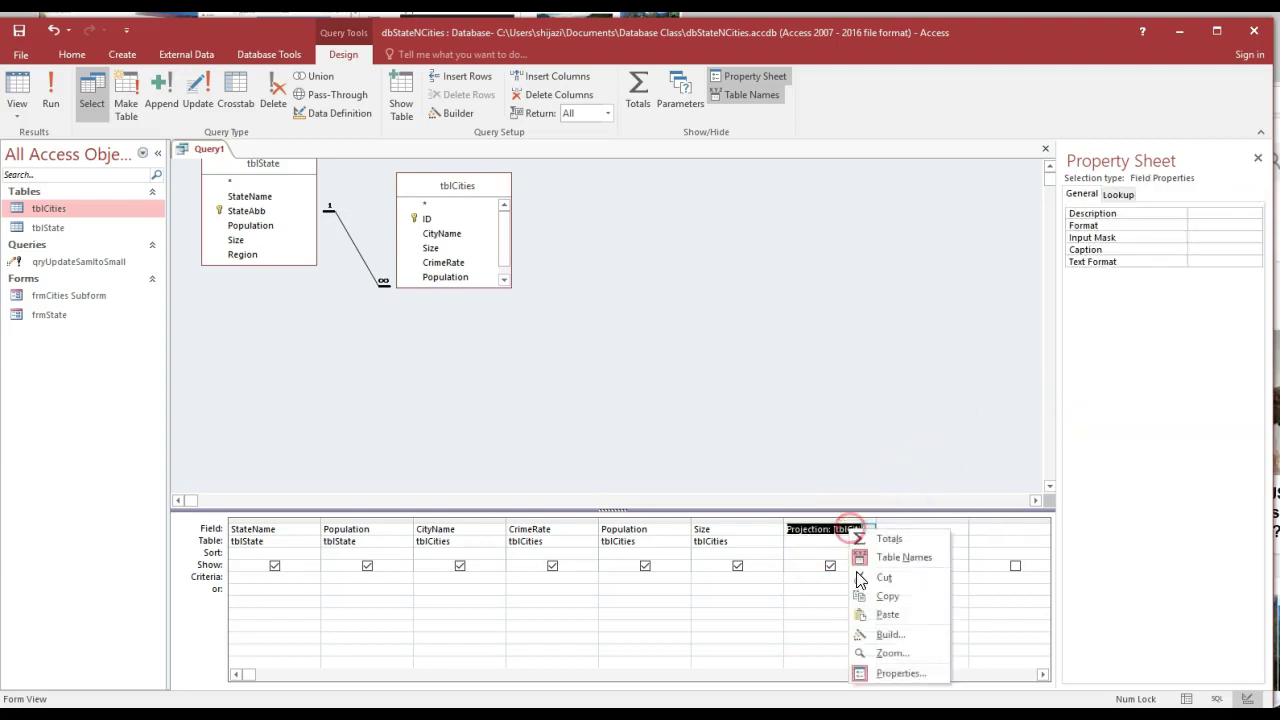
{"action": "left_click", "coordinate": [894, 673]}
{"action": "right_click", "coordinate": [829, 529]}
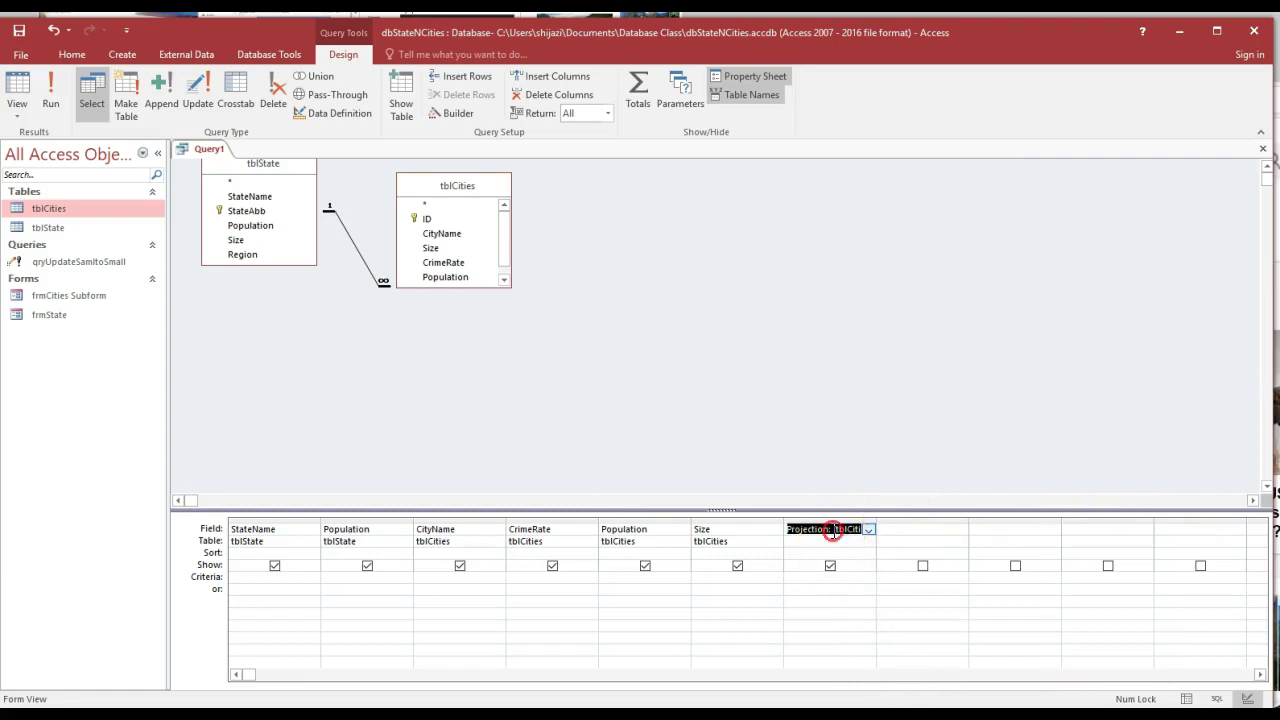
{"action": "left_click", "coordinate": [880, 675]}
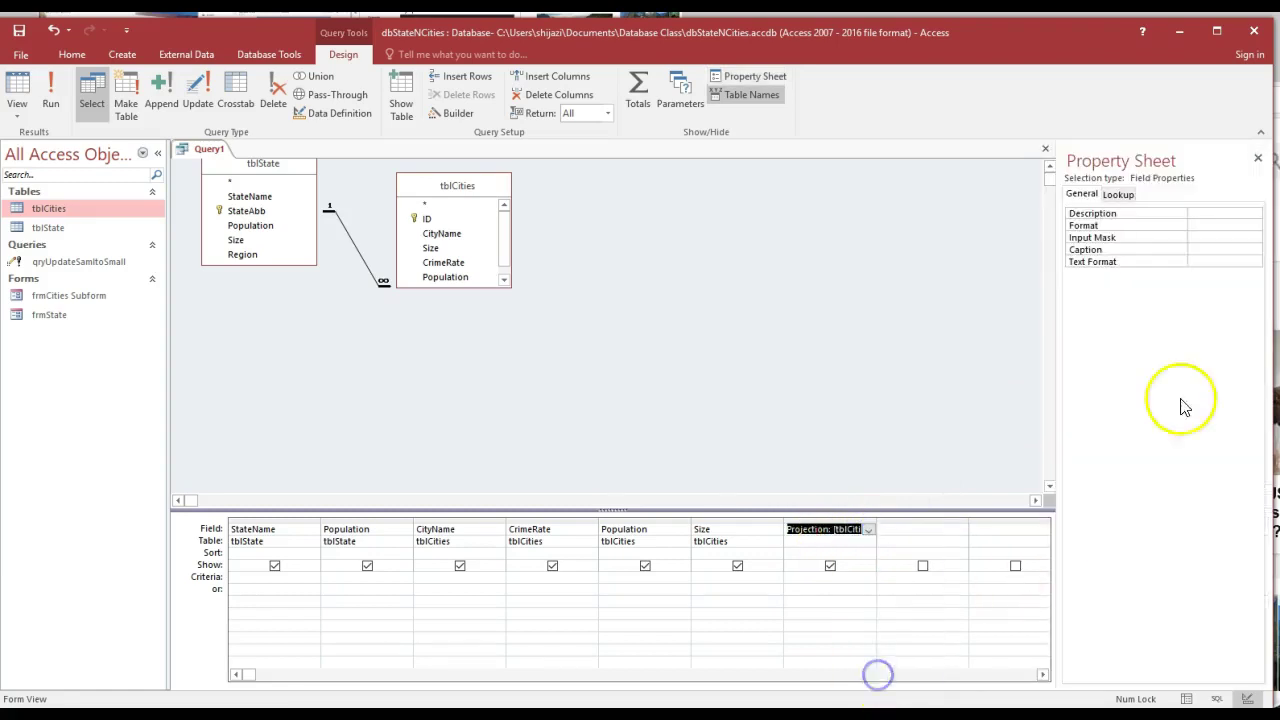
Set the Projection Format to Standard and start building an input mask.
{"action": "left_click", "coordinate": [1234, 225]}
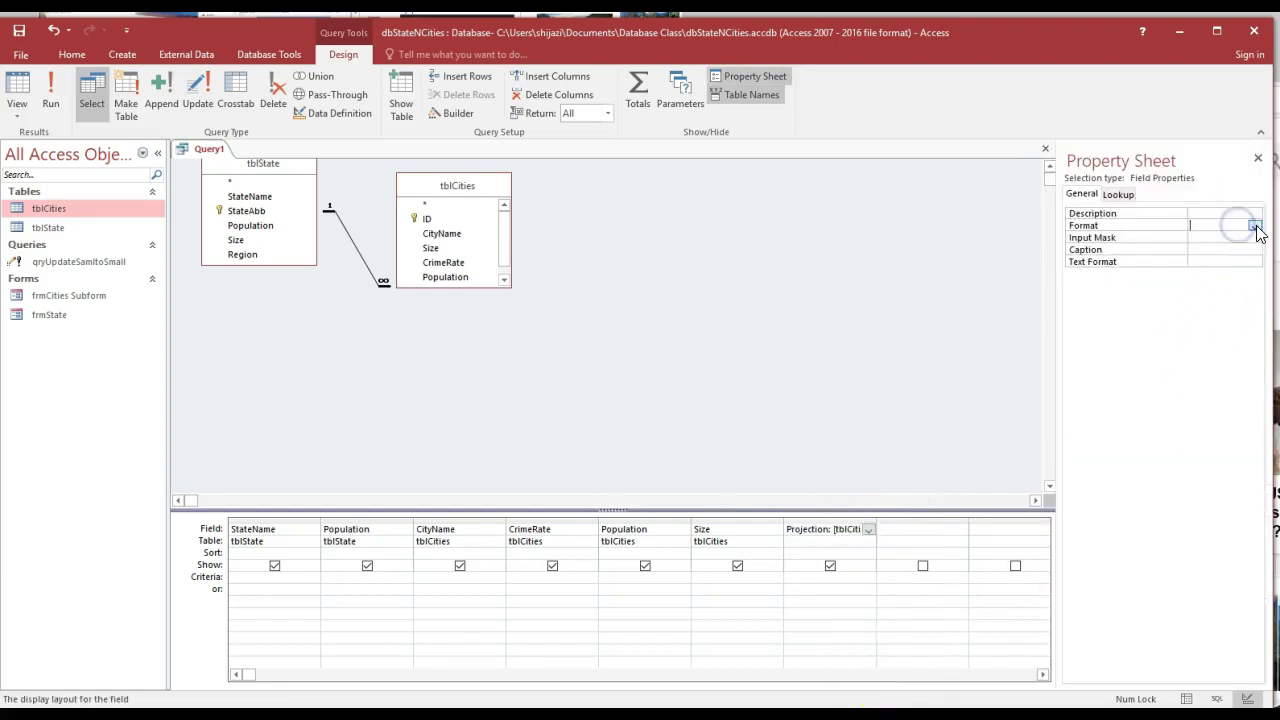
{"action": "left_click", "coordinate": [1254, 226]}
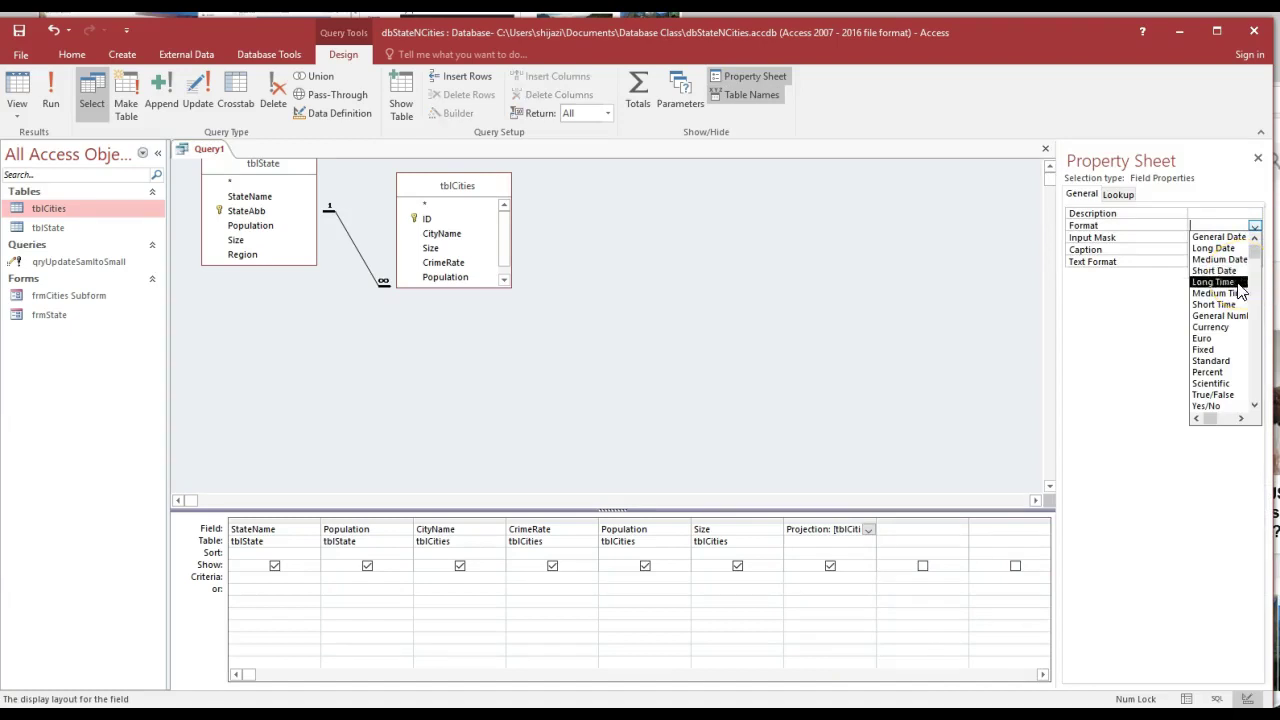
{"action": "left_click", "coordinate": [1224, 360]}
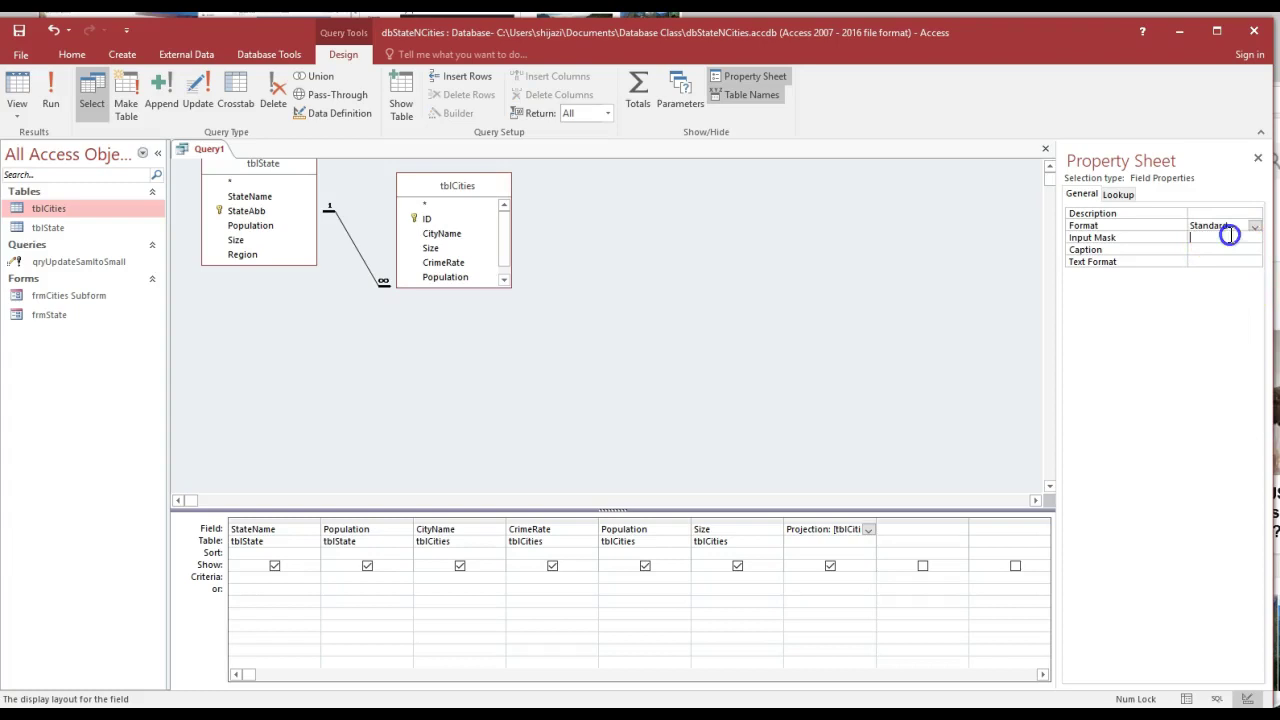
{"action": "left_click", "coordinate": [1224, 237]}
{"action": "left_click", "coordinate": [1255, 237]}
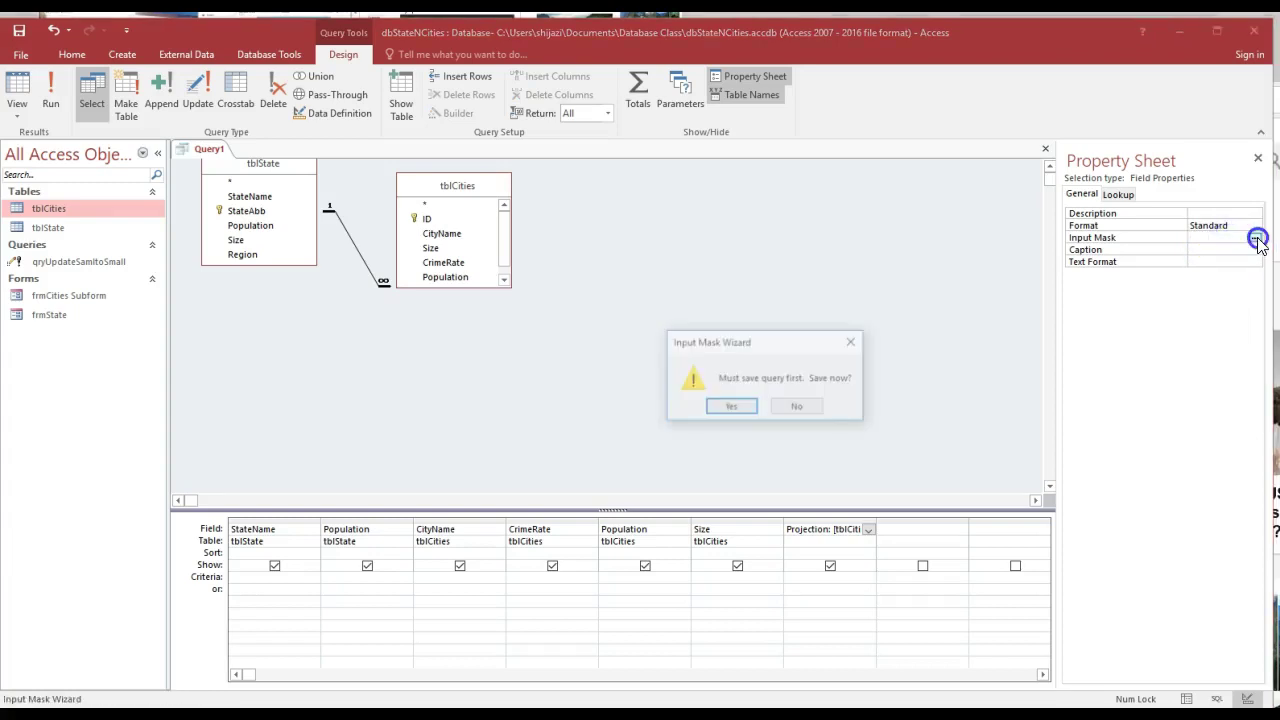
Save the query as qryCalculatedFieldsProjectionofCityPopulation and cancel the Input Mask Wizard.
{"action": "left_click", "coordinate": [733, 405]}
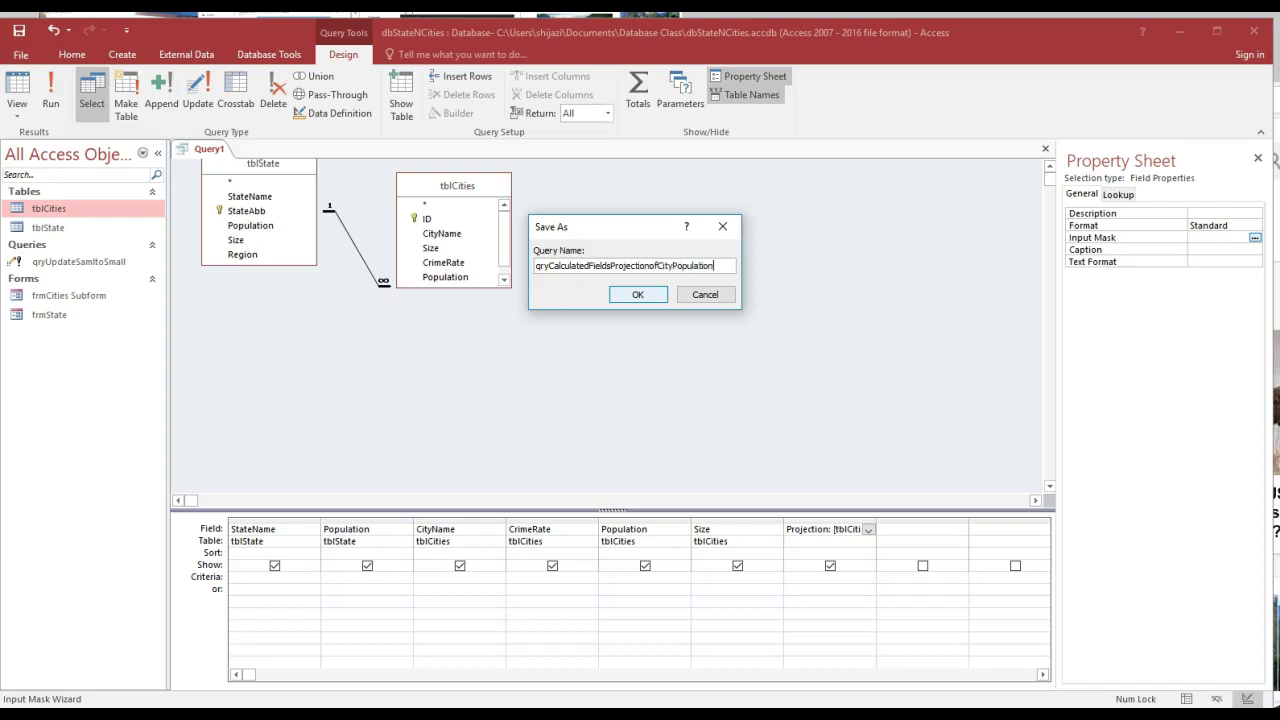
{"action": "left_click", "coordinate": [650, 294]}
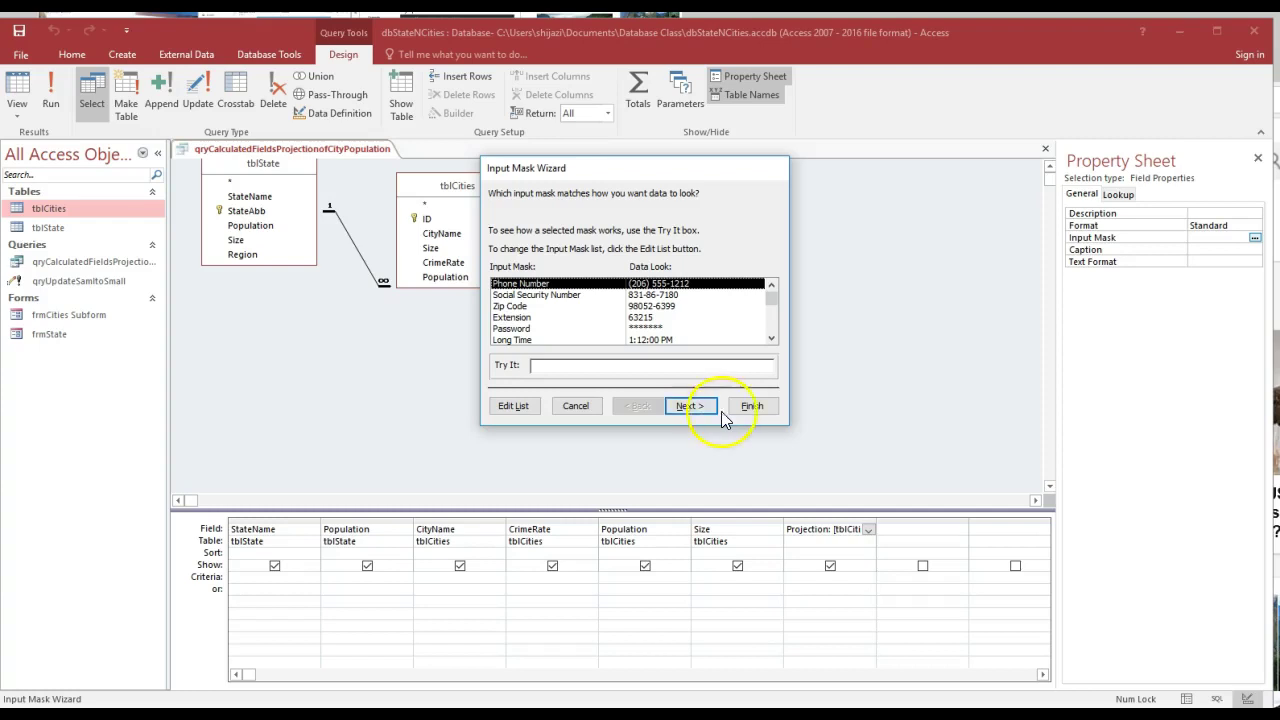
{"action": "left_click", "coordinate": [584, 407]}
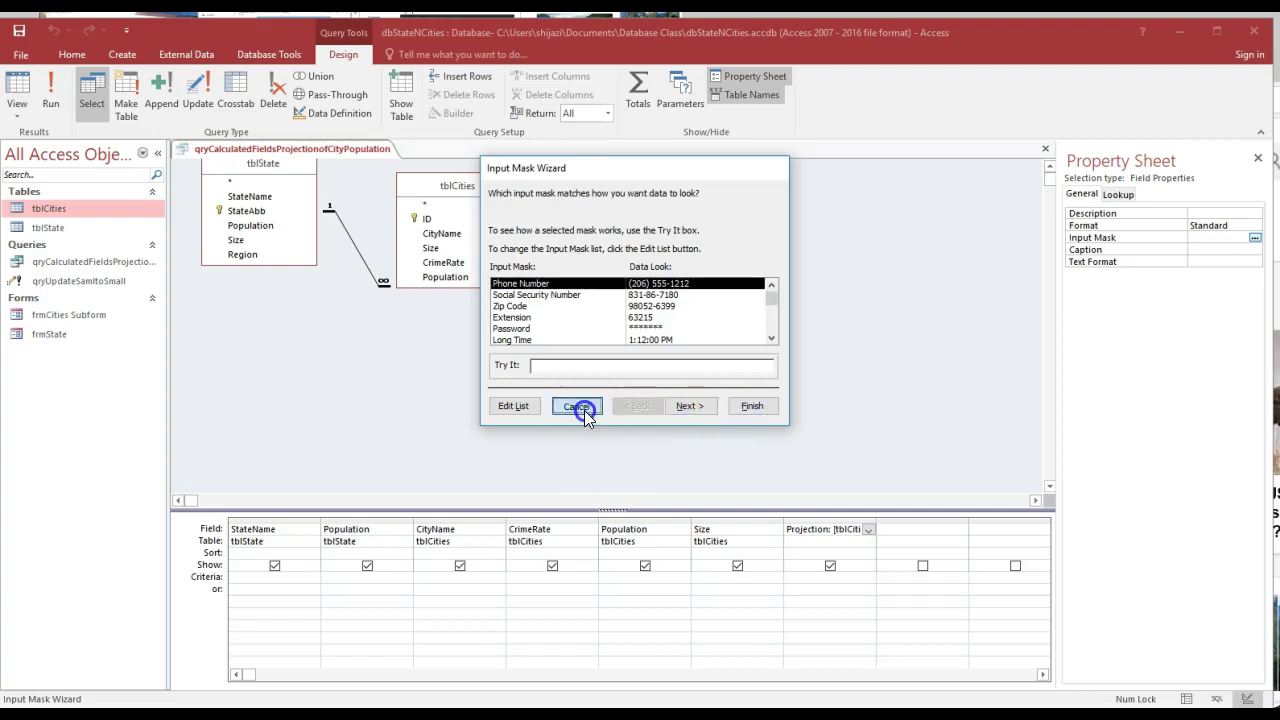
Drop the input mask attempt, keep Projection formatted Standard, and hide the property sheet.
{"action": "left_click", "coordinate": [845, 541]}
{"action": "left_click", "coordinate": [1256, 237]}
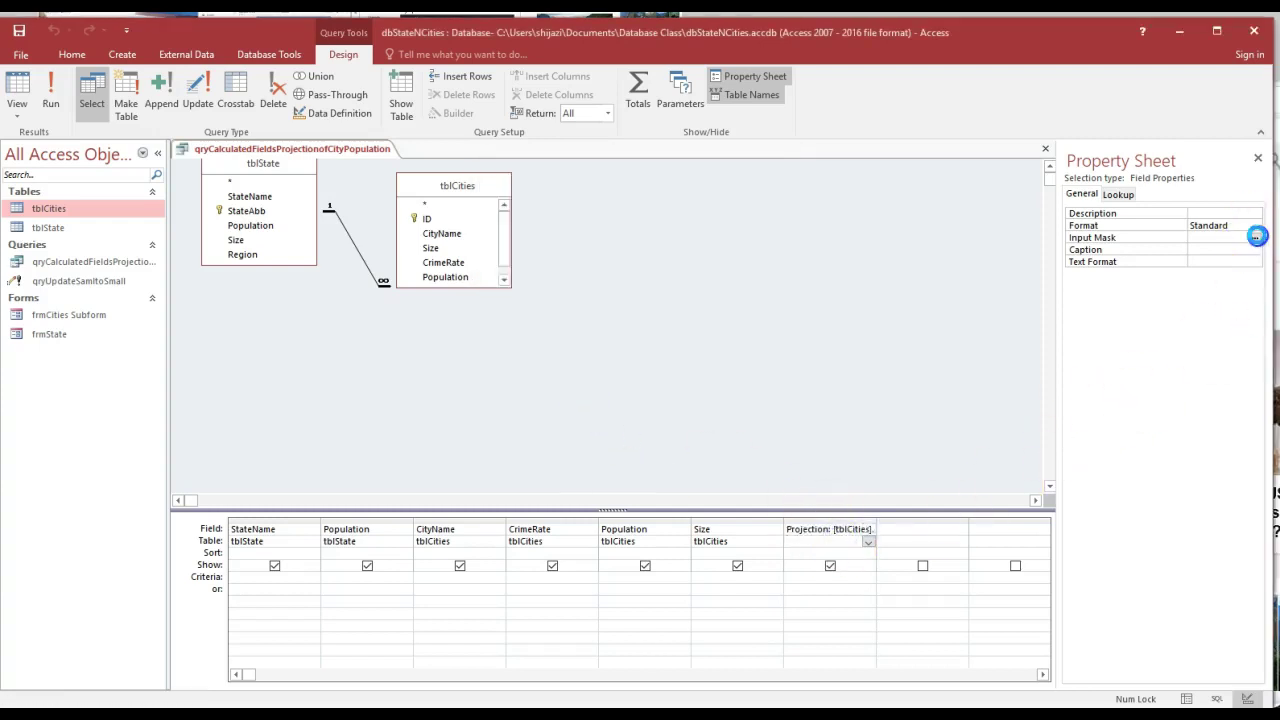
{"action": "left_click", "coordinate": [774, 408]}
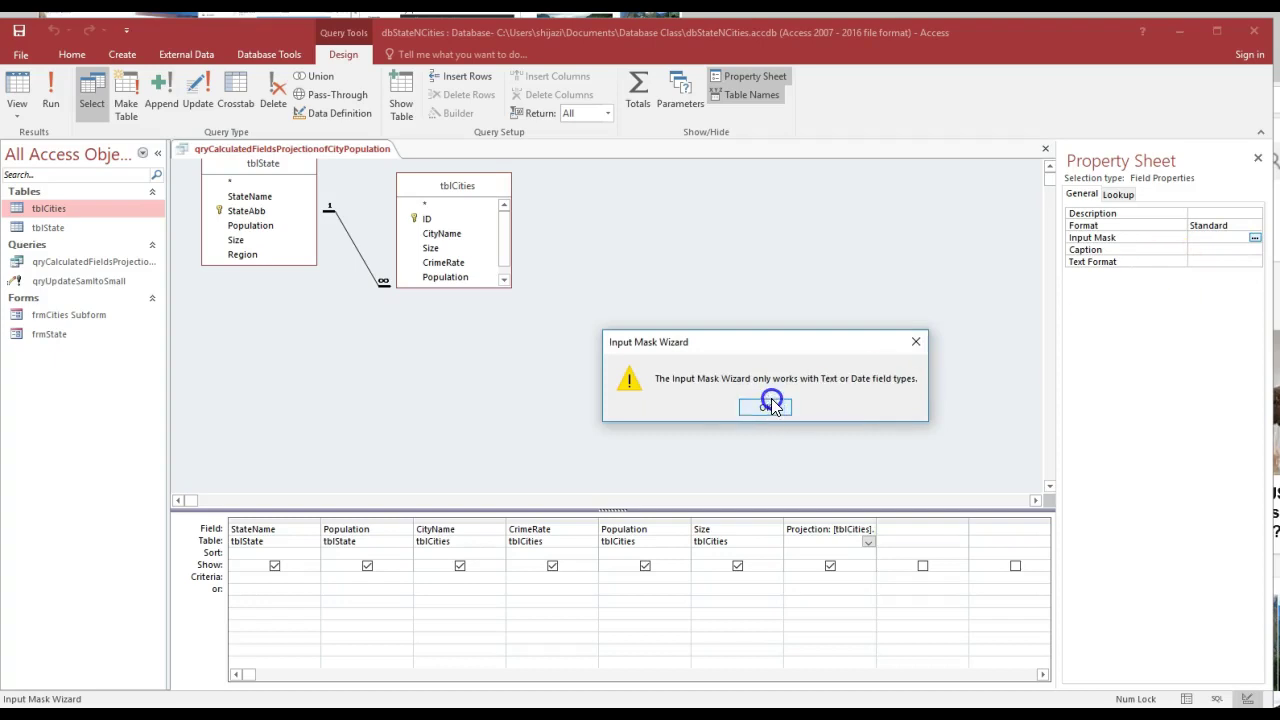
{"action": "left_click", "coordinate": [1254, 244]}
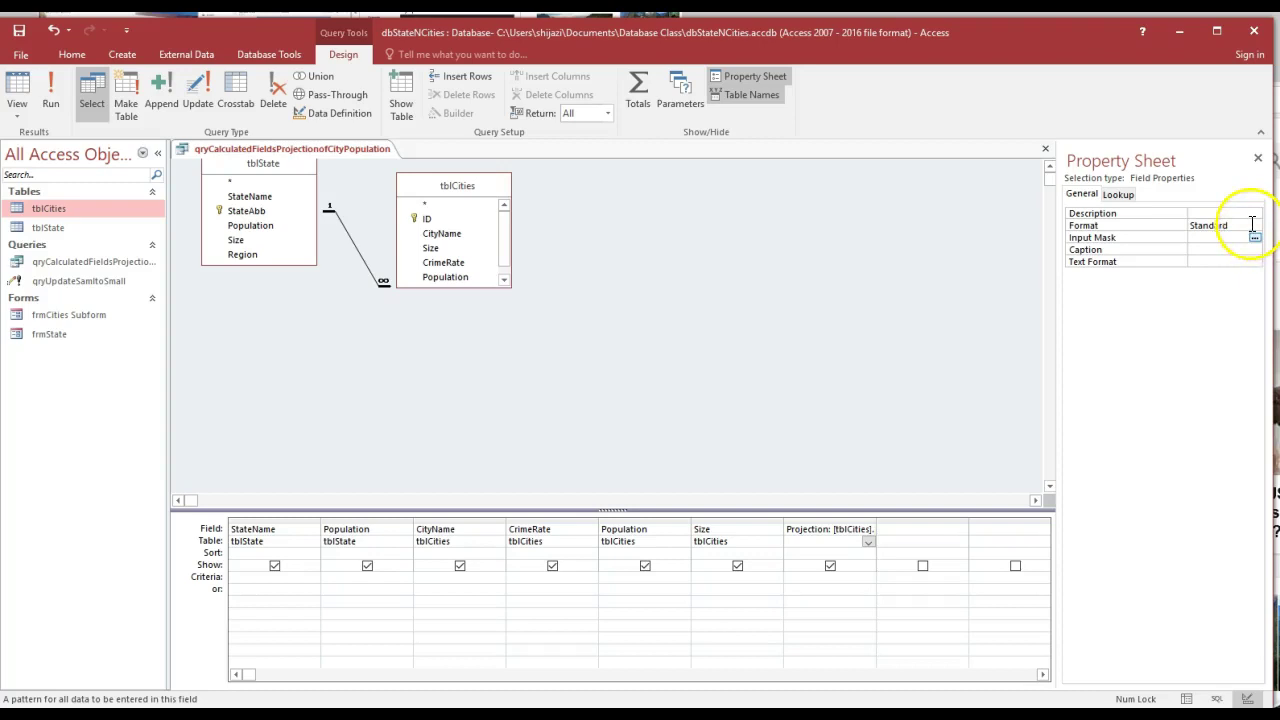
{"action": "left_click", "coordinate": [1254, 226]}
{"action": "left_click", "coordinate": [1214, 349]}
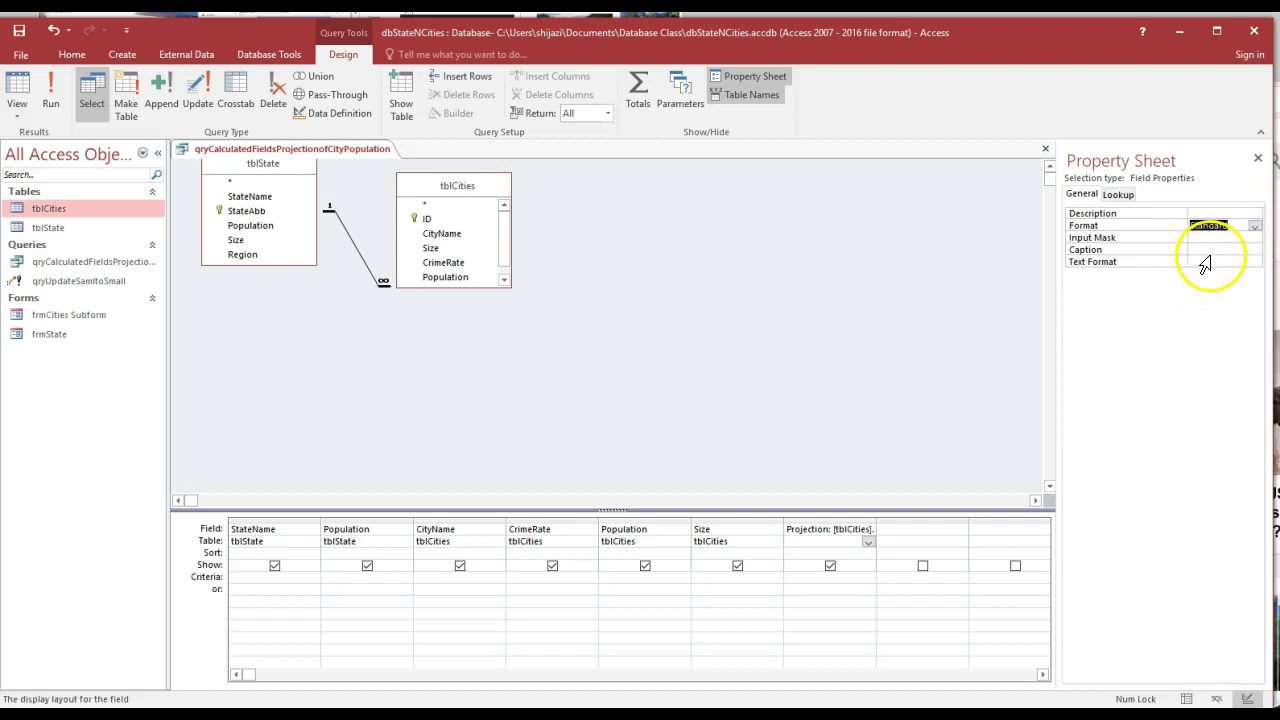
{"action": "left_click", "coordinate": [1260, 161]}
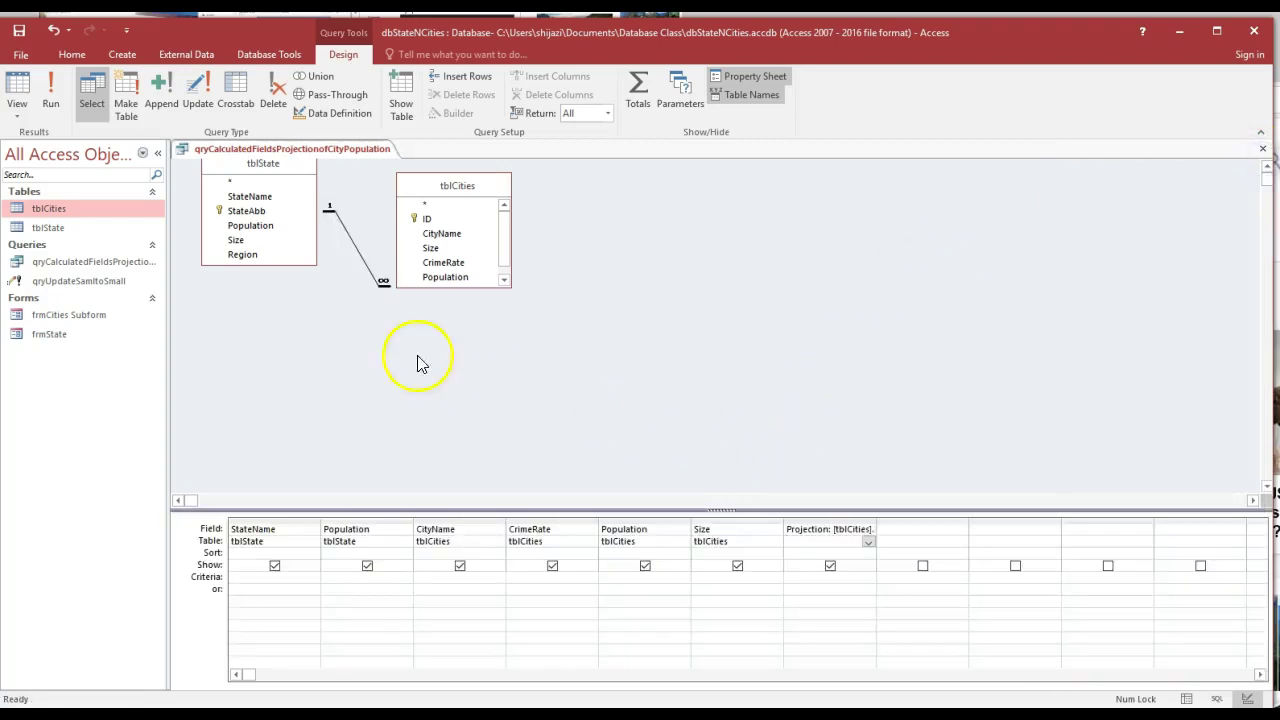
Run the query to see two-decimal Projection values like 787,500.00, then reopen the Projection field's properties.
{"action": "left_click", "coordinate": [50, 90]}
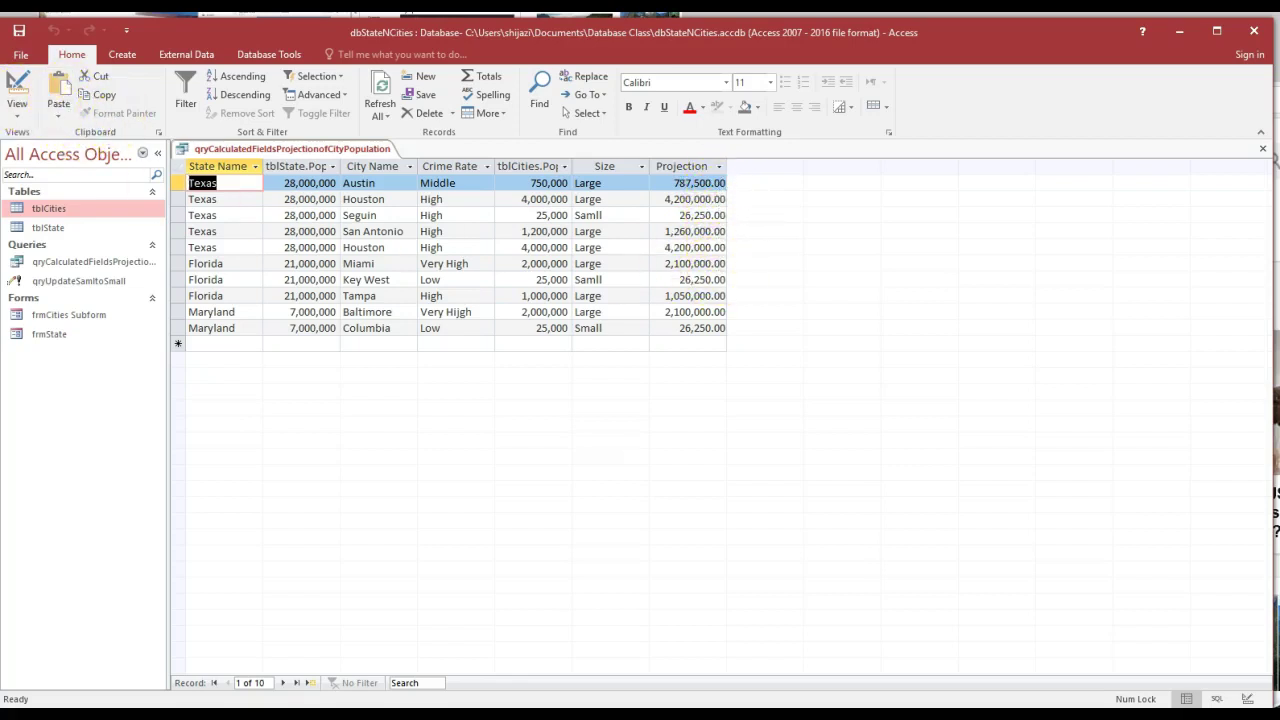
{"action": "left_click", "coordinate": [20, 100]}
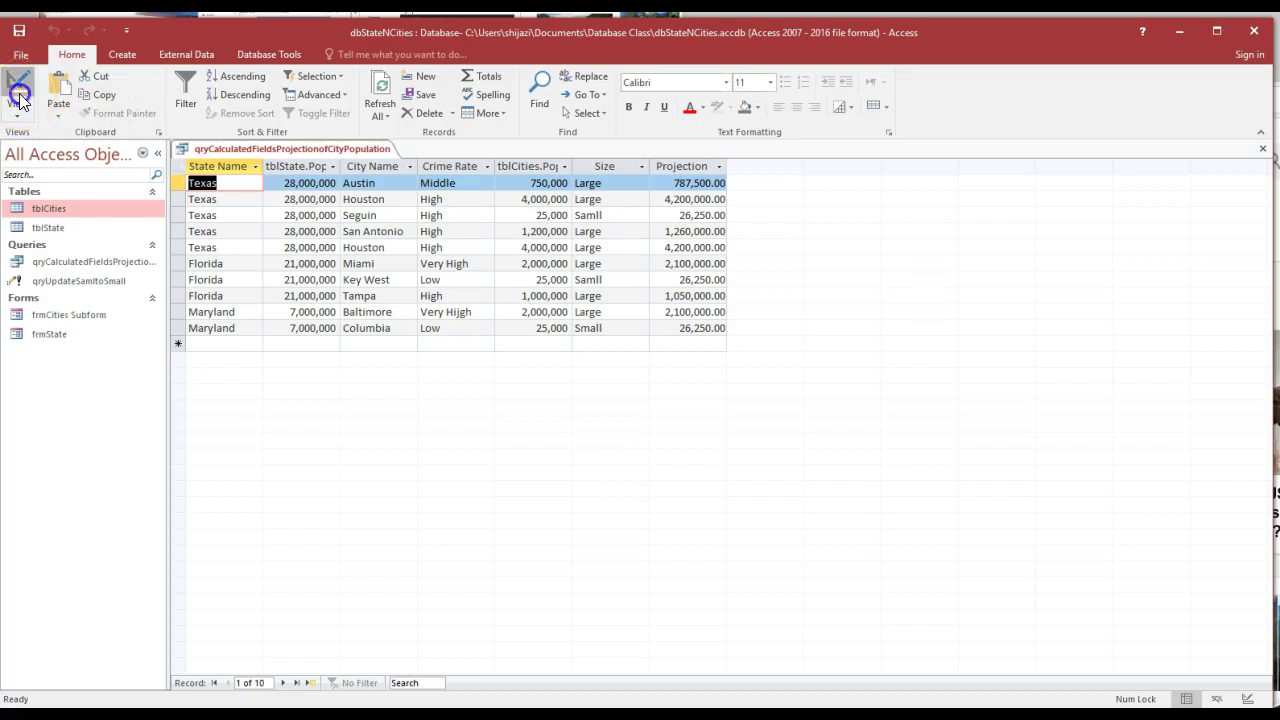
{"action": "left_click", "coordinate": [816, 543]}
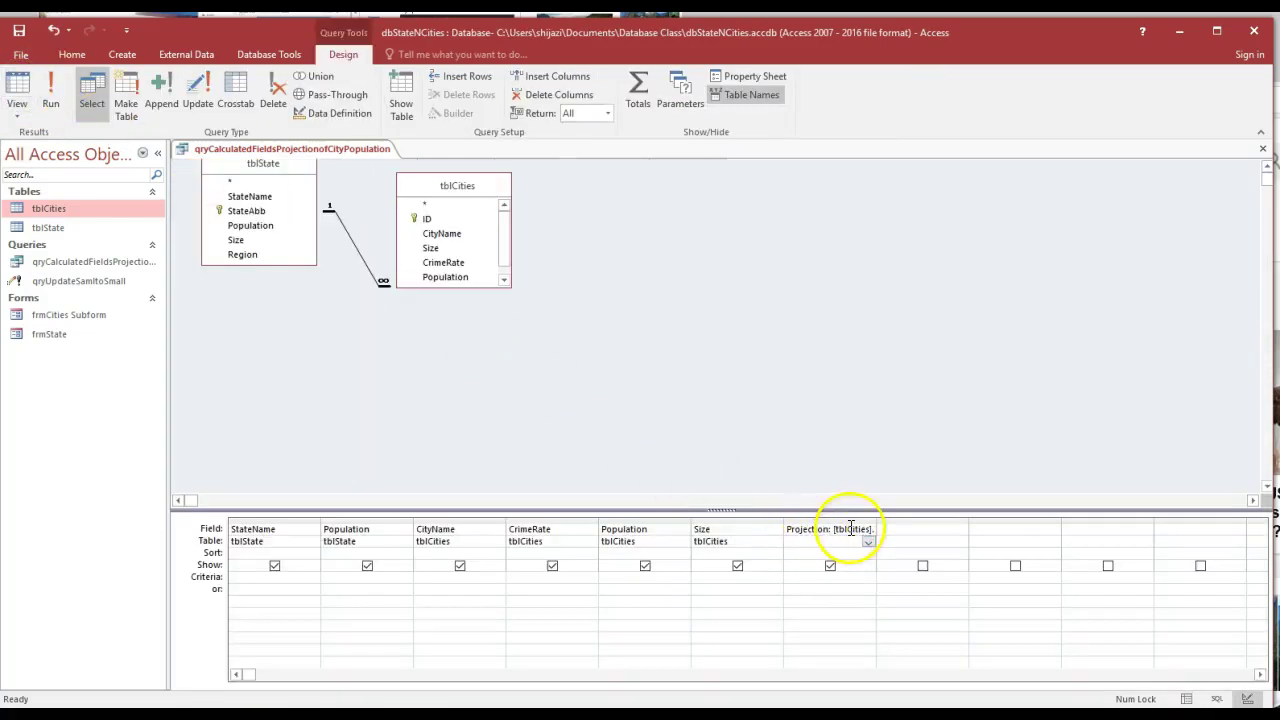
{"action": "left_click", "coordinate": [851, 529]}
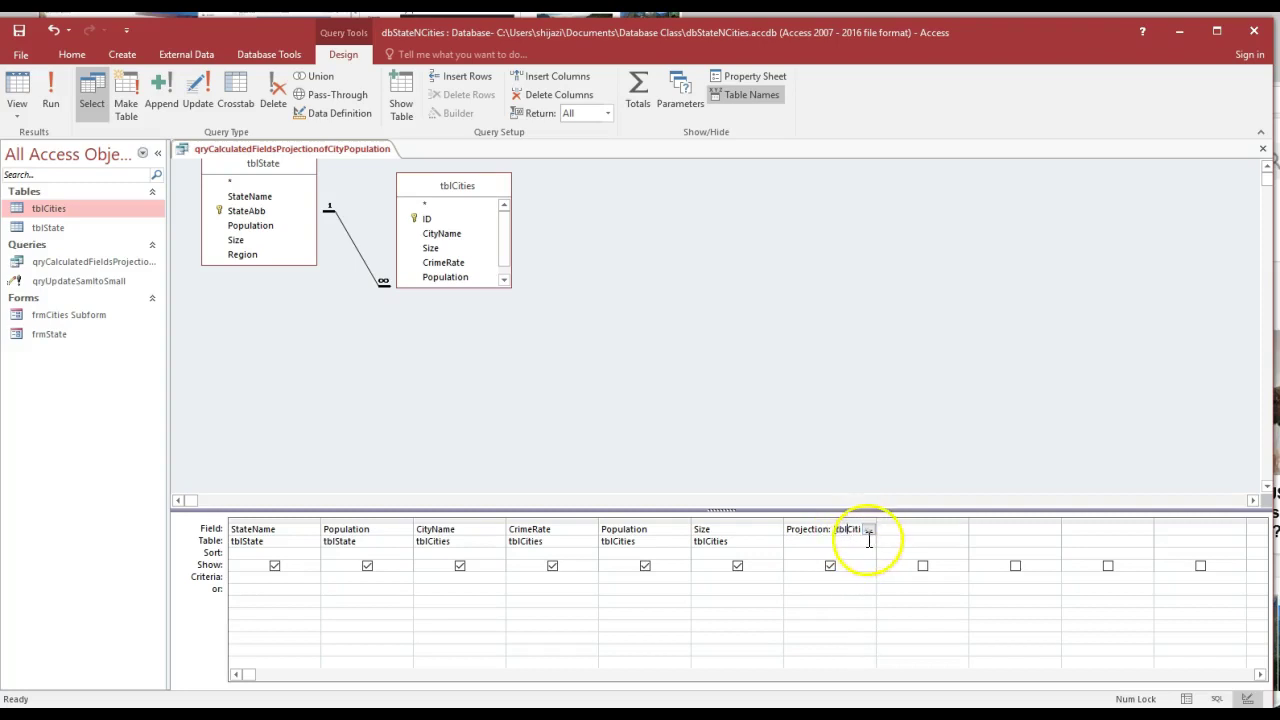
{"action": "right_click", "coordinate": [806, 529]}
{"action": "left_click", "coordinate": [852, 675]}
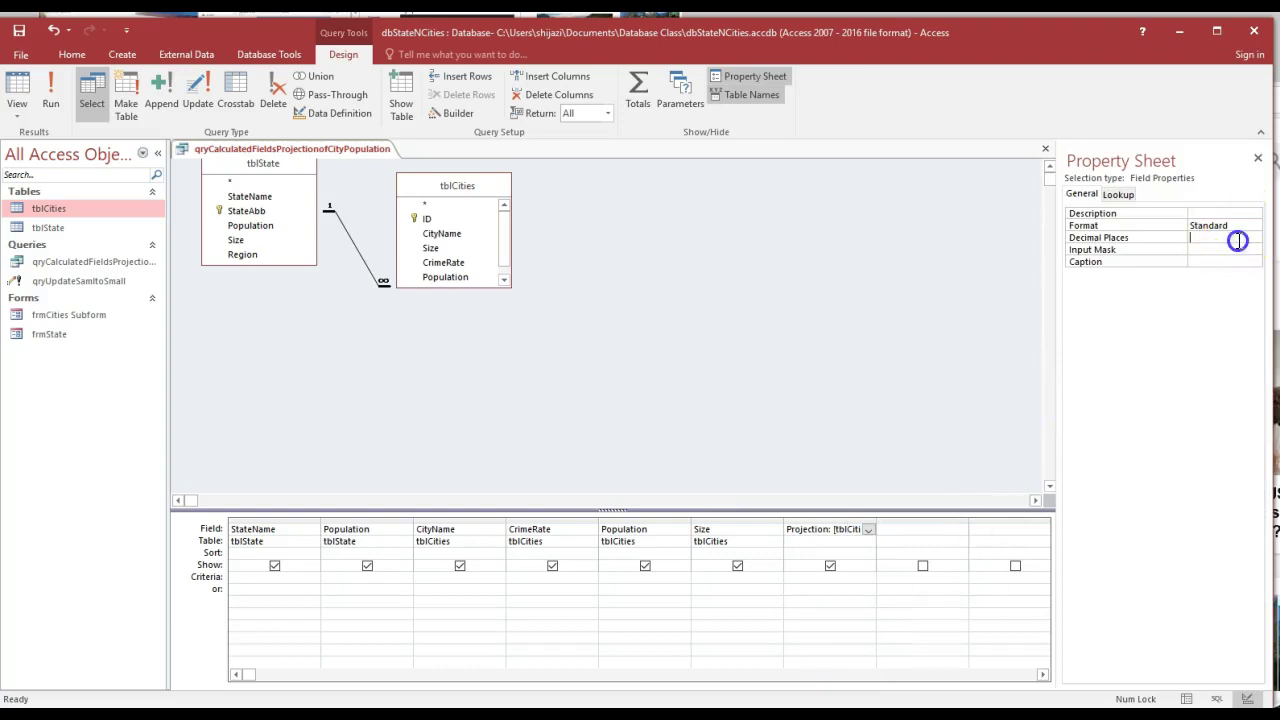
Set Projection to 0 decimal places and run the query, showing whole values like 787,500.
{"action": "left_click", "coordinate": [1237, 238]}
{"action": "left_click", "coordinate": [1256, 240]}
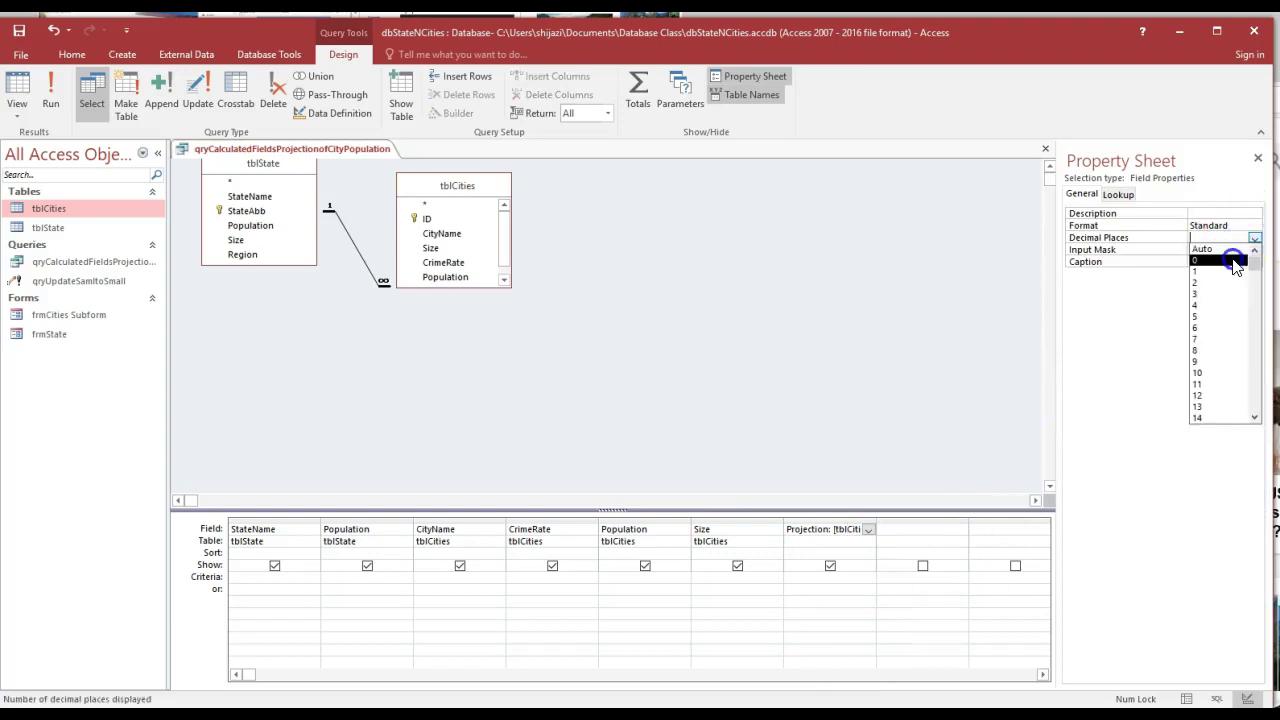
{"action": "left_click", "coordinate": [1234, 259]}
{"action": "left_click", "coordinate": [1258, 158]}
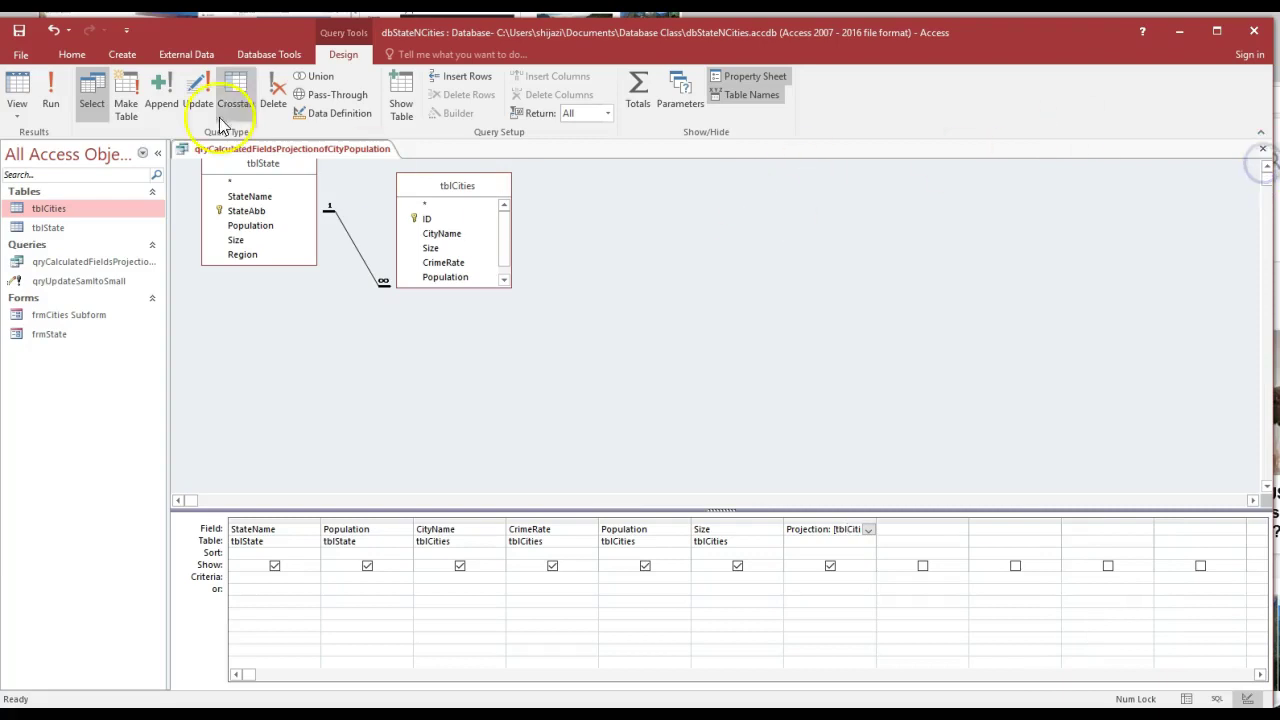
{"action": "left_click", "coordinate": [55, 88]}
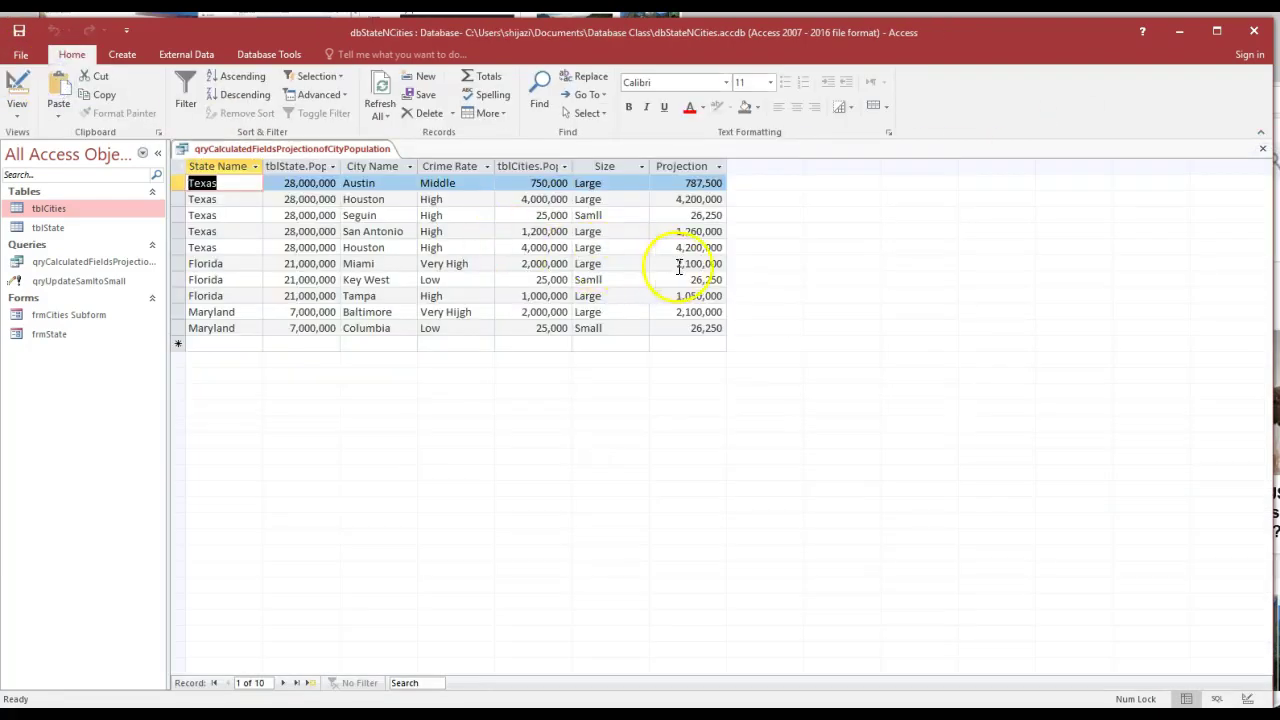
{"action": "left_click", "coordinate": [690, 264]}
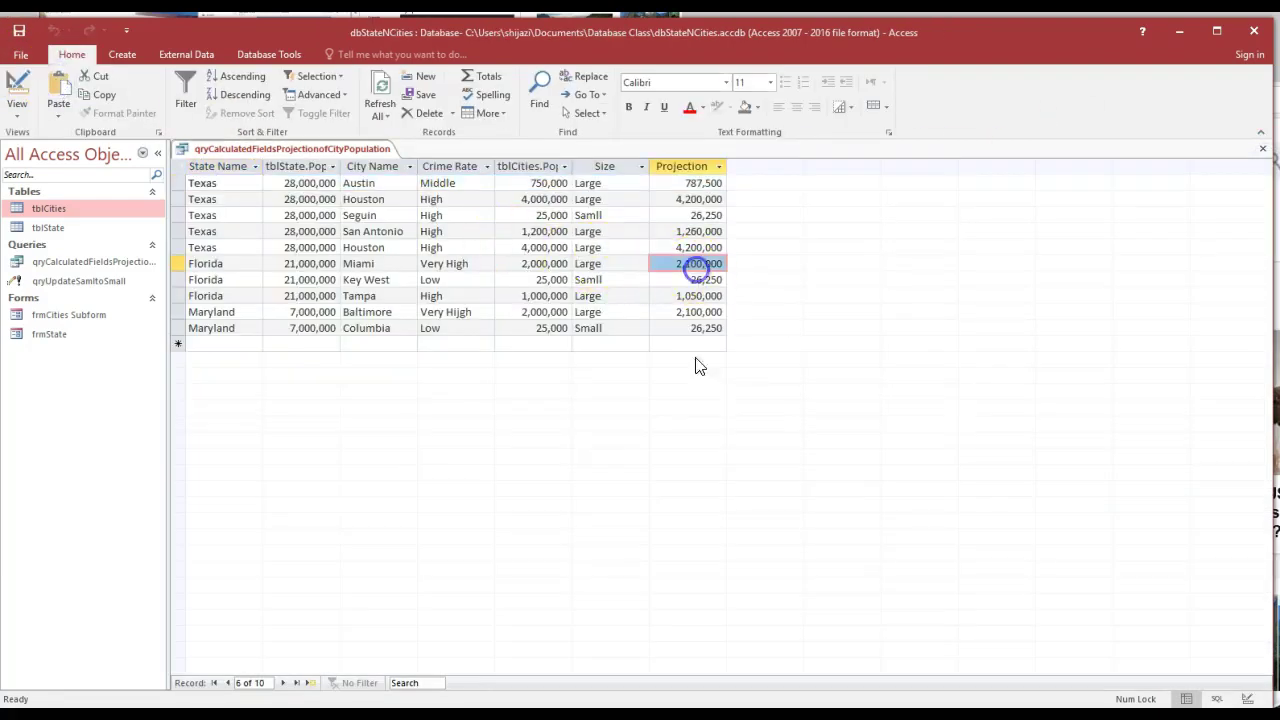
{"action": "left_click", "coordinate": [721, 511]}
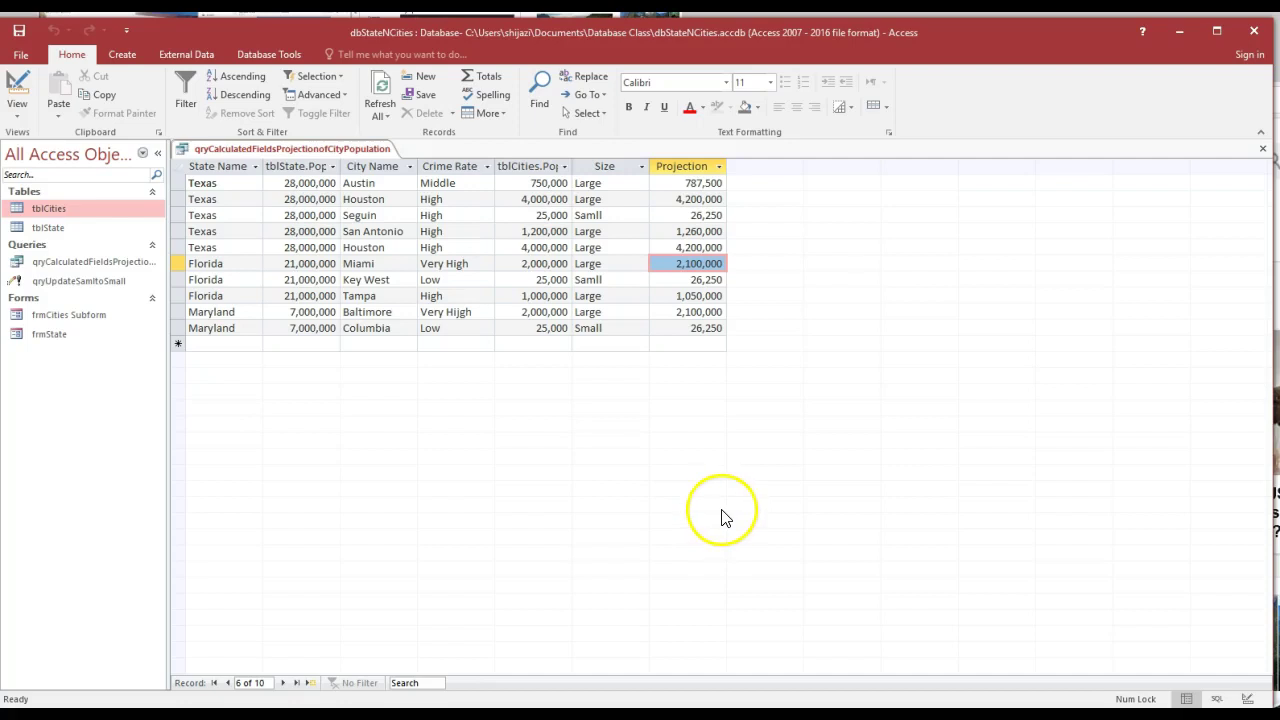